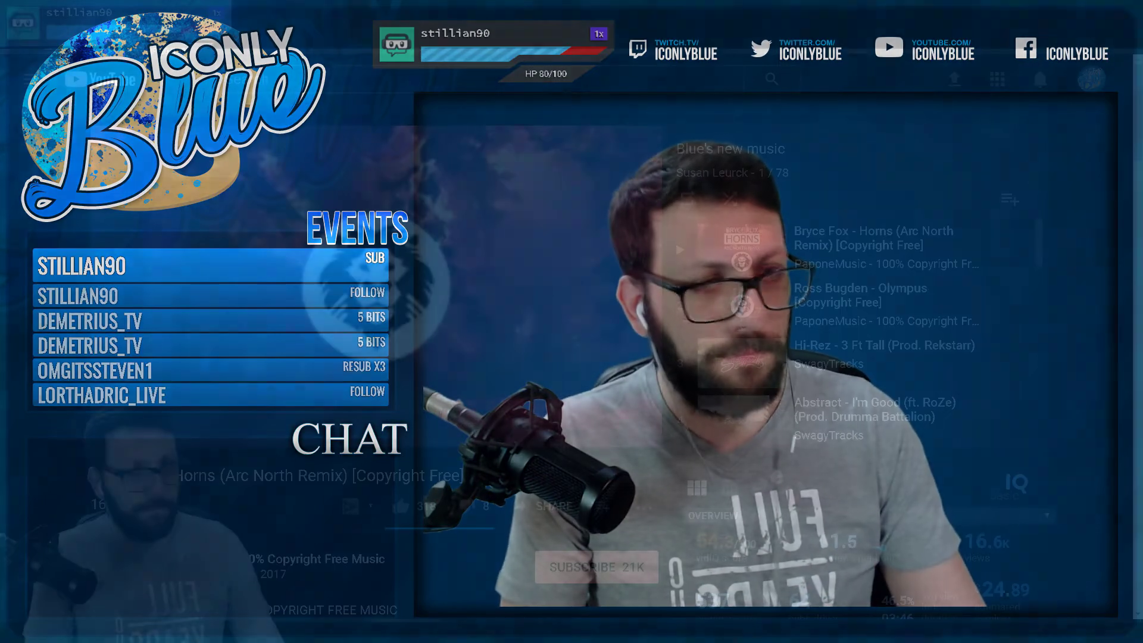
Open the Extension Manager in the channel dashboard and show it from its heading
{"action": "key", "text": "alt+Tab"}
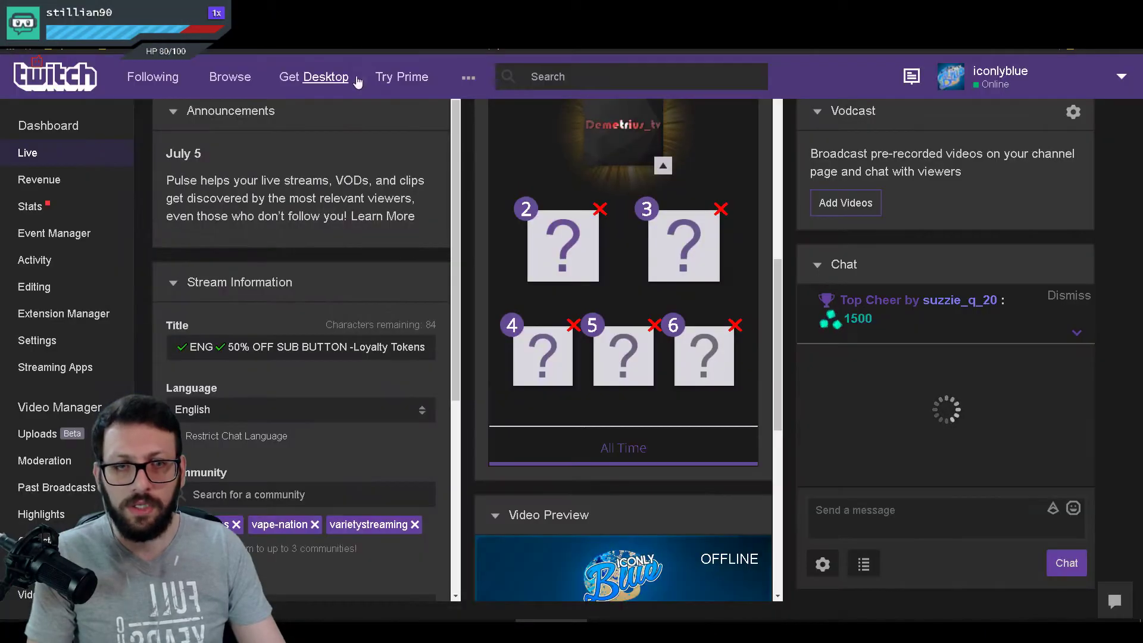
{"action": "scroll", "coordinate": [482, 238], "scroll_direction": "up", "scroll_amount": 5}
{"action": "scroll", "coordinate": [482, 238], "scroll_direction": "up", "scroll_amount": 2}
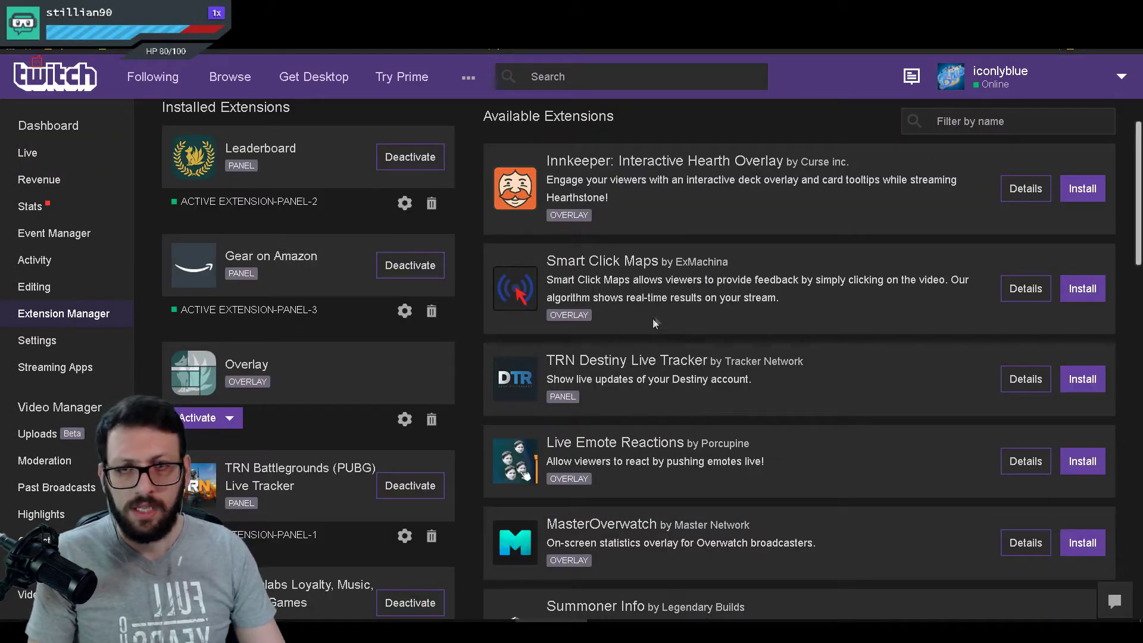
{"action": "scroll", "coordinate": [653, 306], "scroll_direction": "up", "scroll_amount": 2}
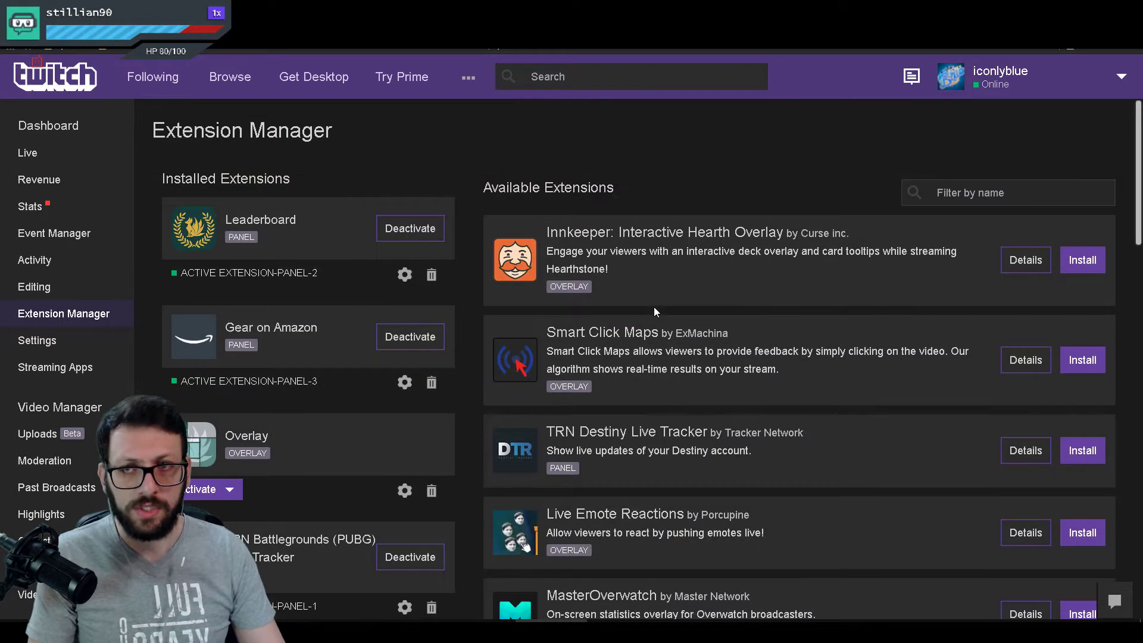
{"action": "left_click_drag", "start_coordinate": [153, 130], "coordinate": [325, 130]}
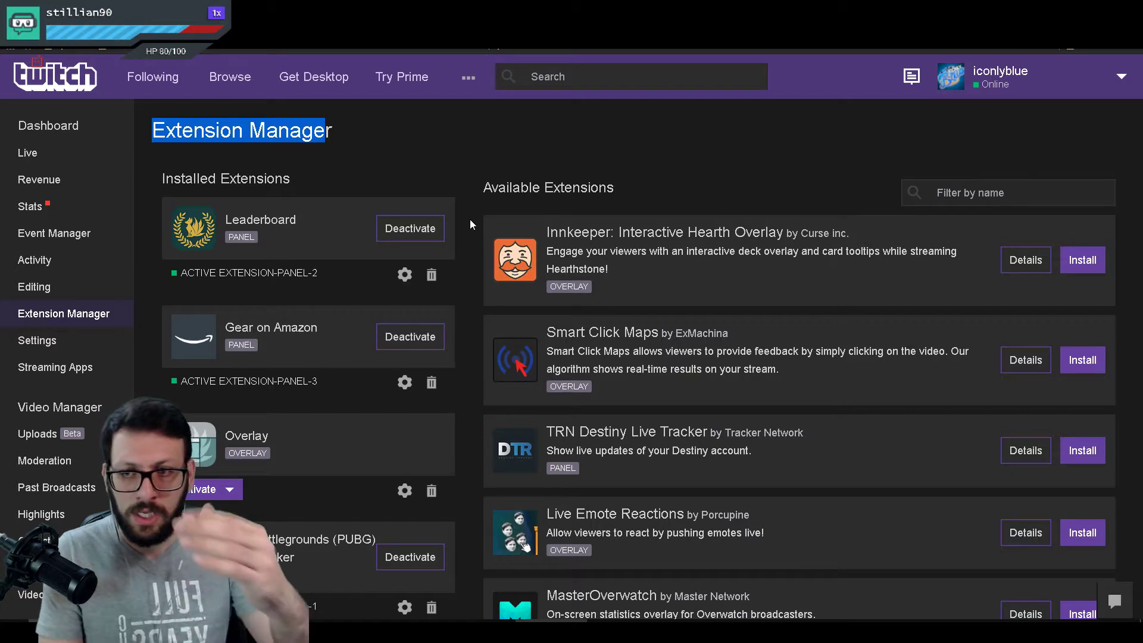
Review the installed extensions and their activation status, including the Streamlabs Loyalty, Music, Polls & Games overlay
{"action": "scroll", "coordinate": [273, 205], "scroll_direction": "down", "scroll_amount": 4}
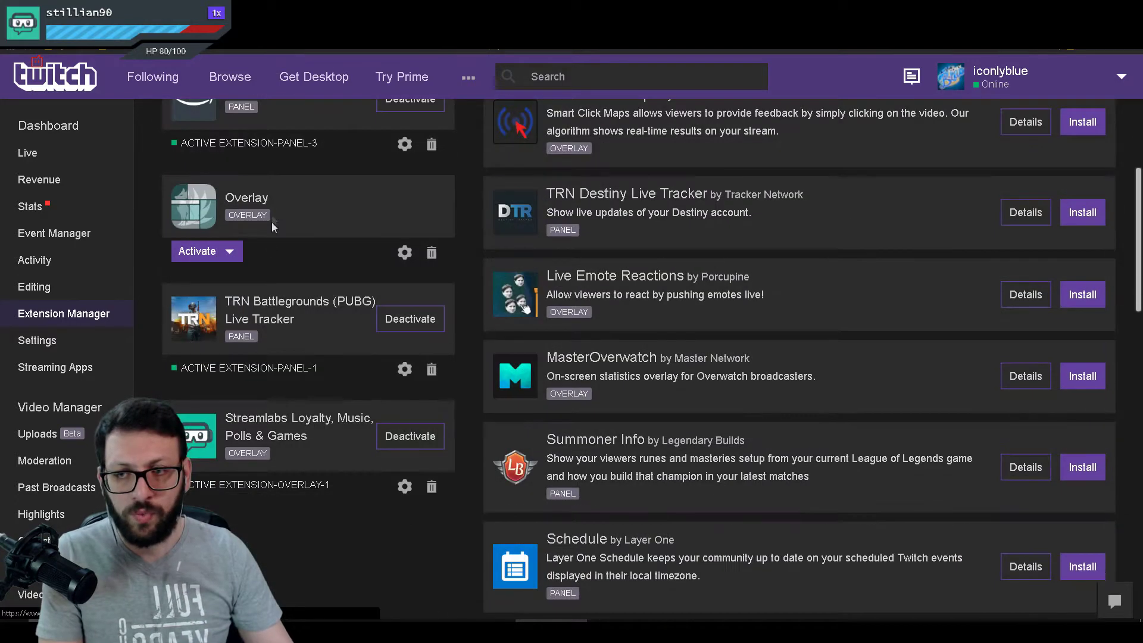
{"action": "left_click_drag", "start_coordinate": [332, 485], "coordinate": [179, 485]}
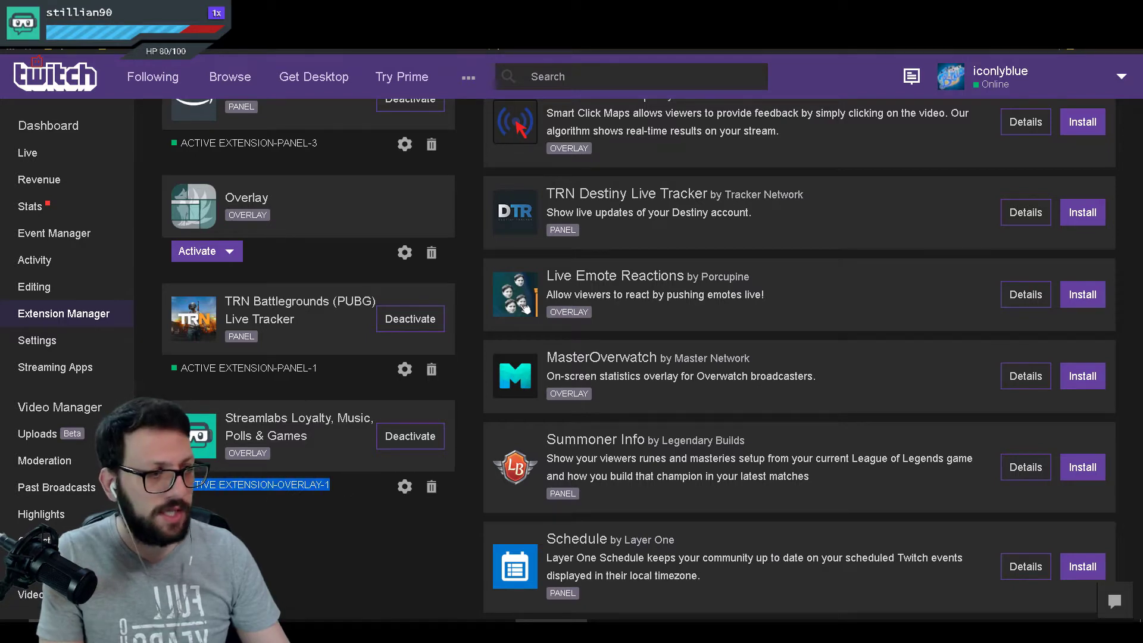
{"action": "scroll", "coordinate": [227, 473], "scroll_direction": "down", "scroll_amount": 3}
{"action": "left_click_drag", "start_coordinate": [331, 306], "coordinate": [187, 306]}
{"action": "scroll", "coordinate": [273, 382], "scroll_direction": "up", "scroll_amount": 2}
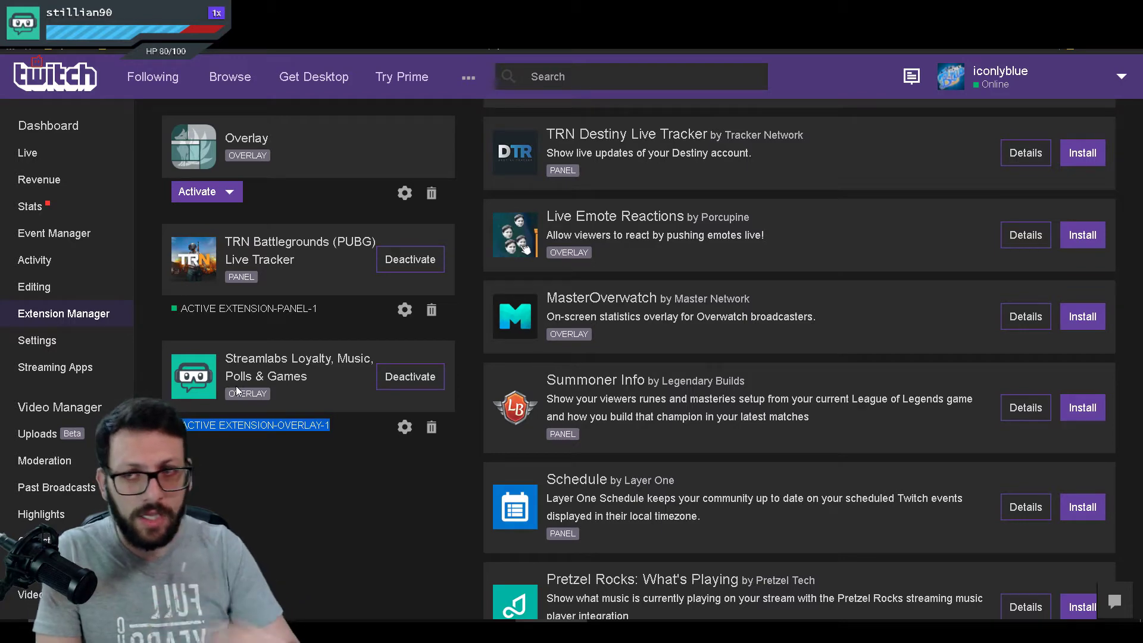
{"action": "scroll", "coordinate": [317, 285], "scroll_direction": "up", "scroll_amount": 2}
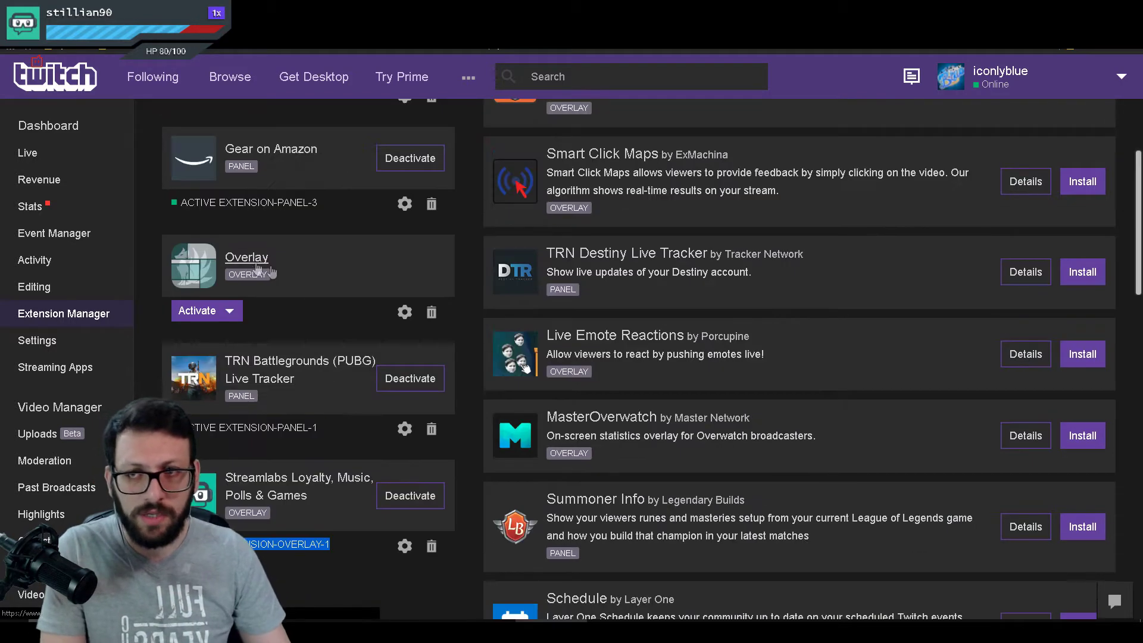
{"action": "scroll", "coordinate": [317, 285], "scroll_direction": "up", "scroll_amount": 1}
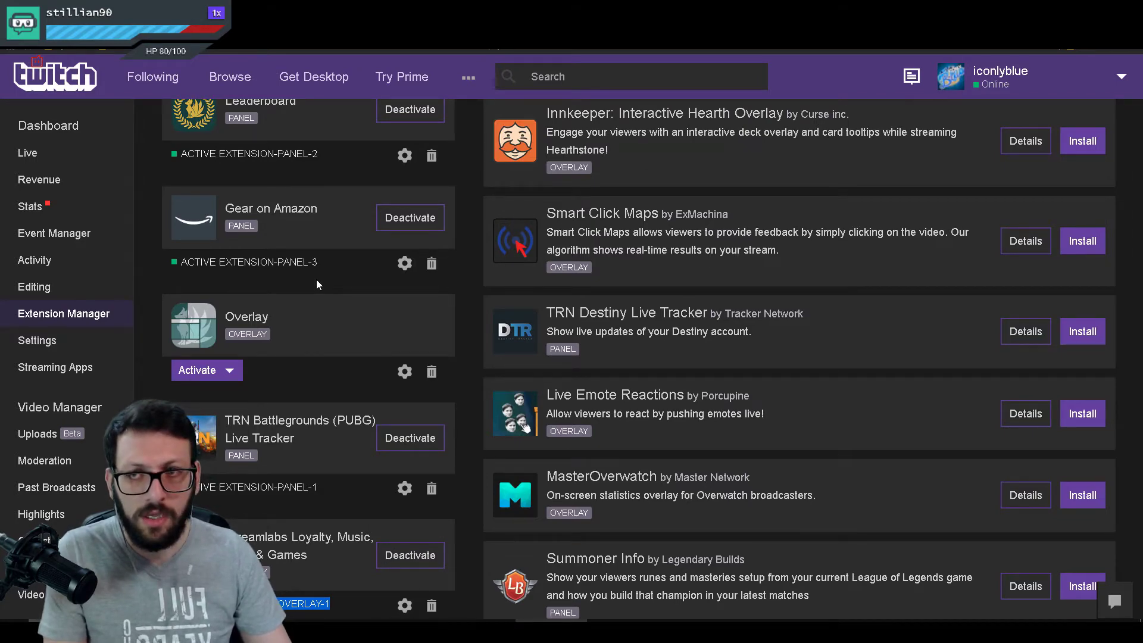
{"action": "scroll", "coordinate": [298, 251], "scroll_direction": "up", "scroll_amount": 2}
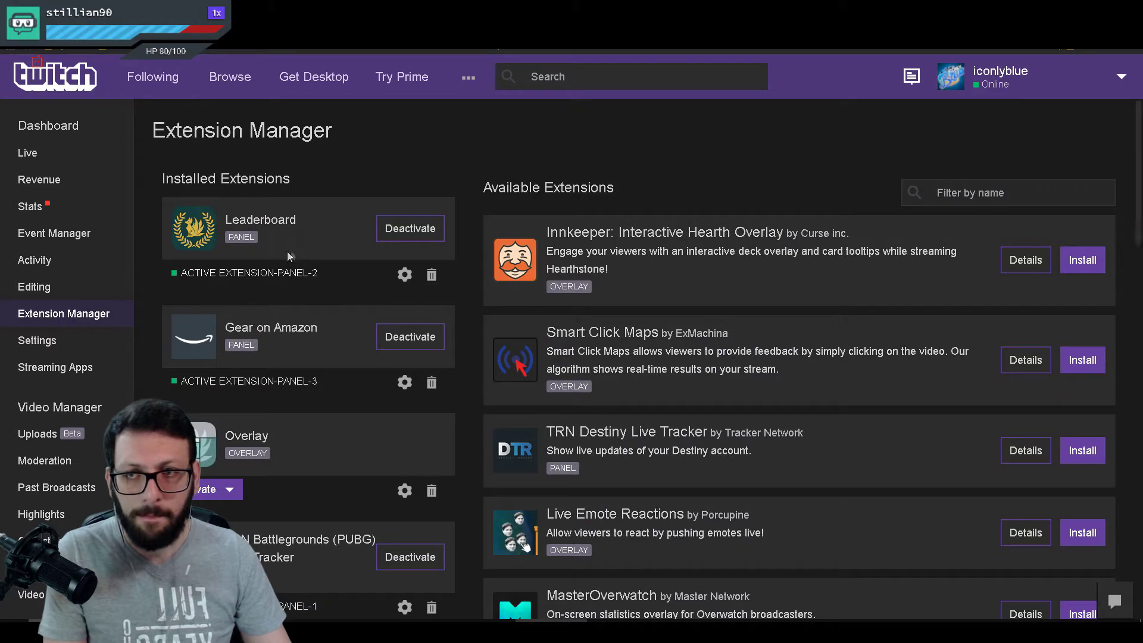
On the channel page, examine the Leaderboard panel and the Streaming Setup list in the Gear on Amazon panel
{"action": "left_click", "coordinate": [317, 227]}
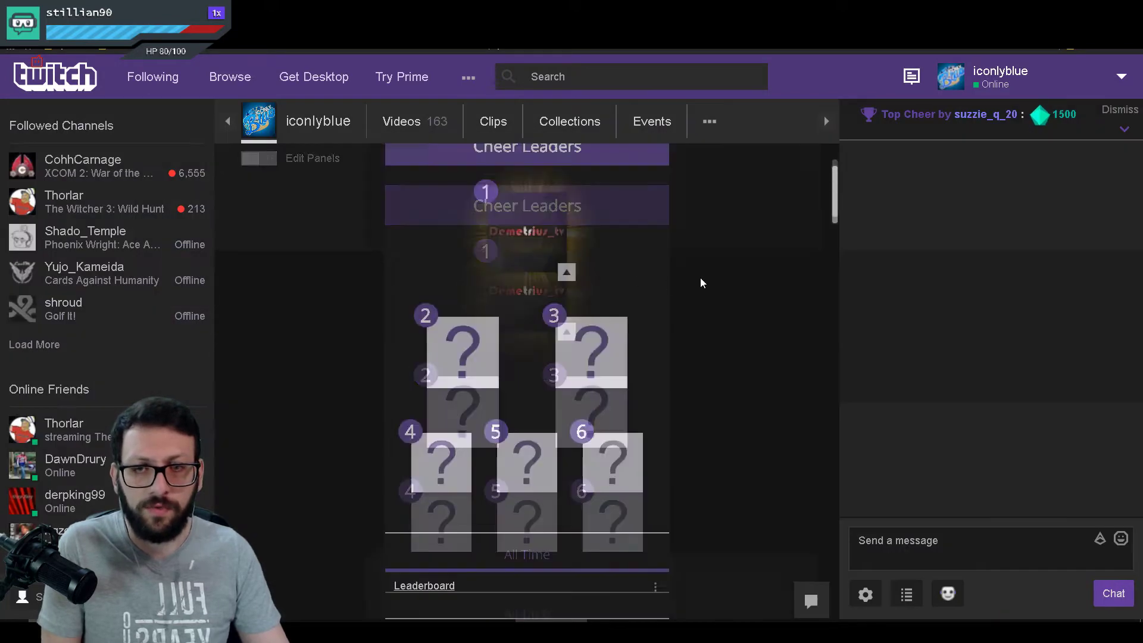
{"action": "scroll", "coordinate": [701, 282], "scroll_direction": "down", "scroll_amount": 6}
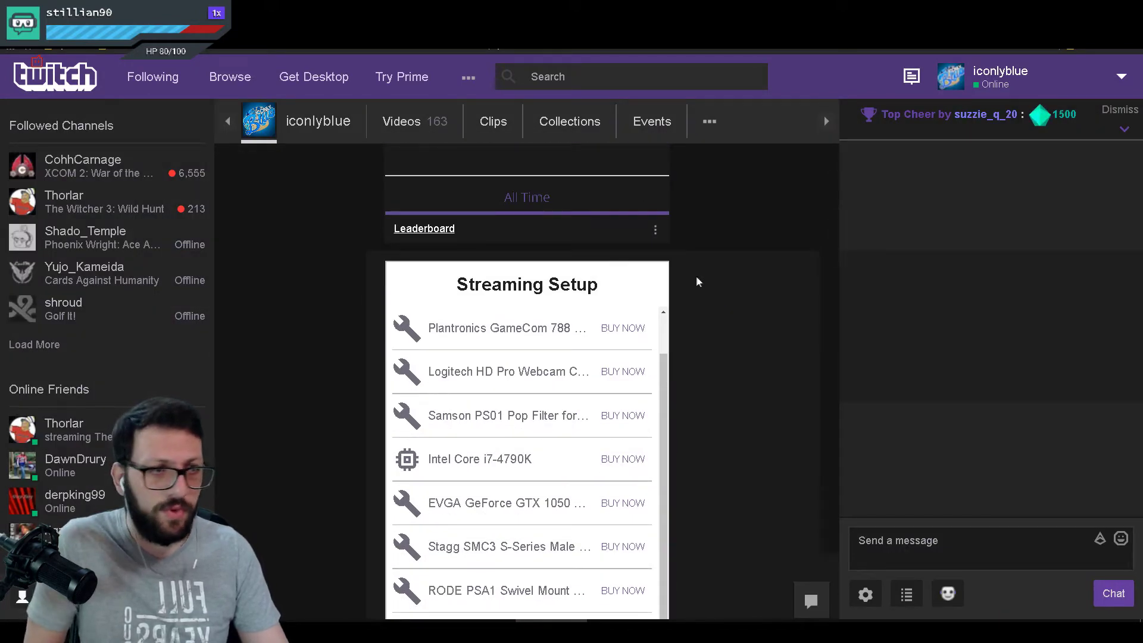
{"action": "left_click_drag", "start_coordinate": [455, 289], "coordinate": [651, 340]}
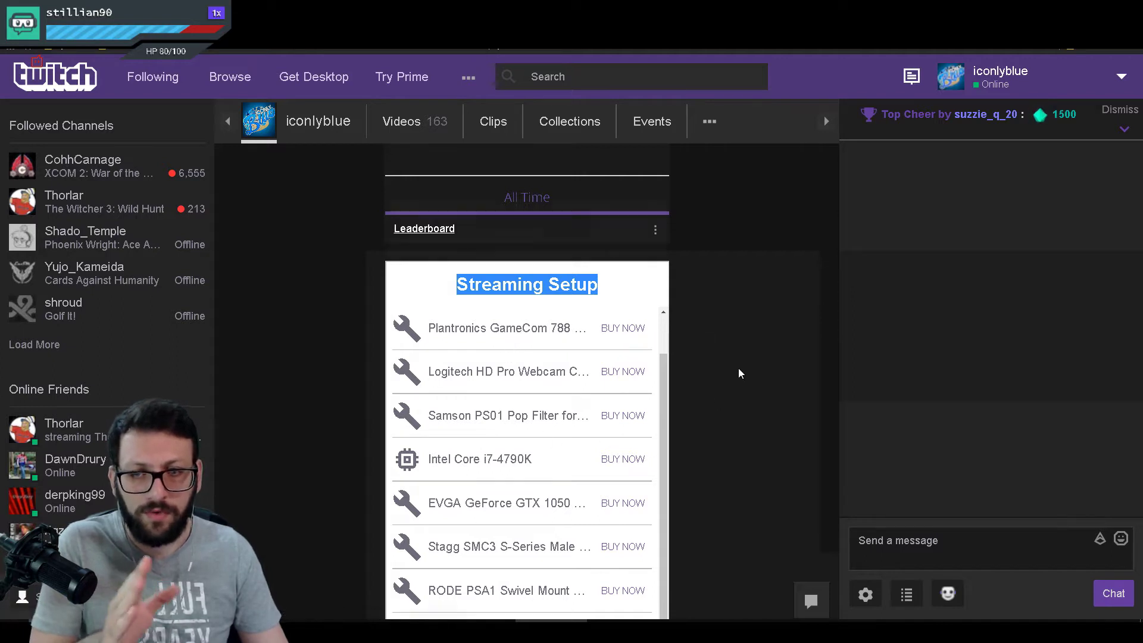
{"action": "scroll", "coordinate": [738, 368], "scroll_direction": "down", "scroll_amount": 2}
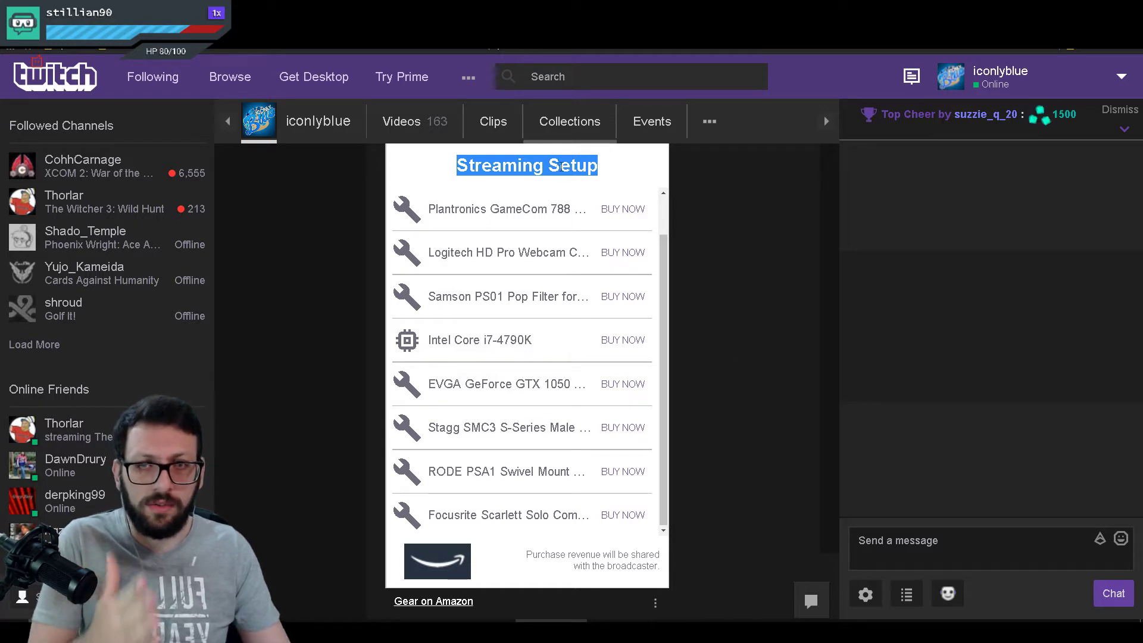
{"action": "left_click", "coordinate": [721, 233]}
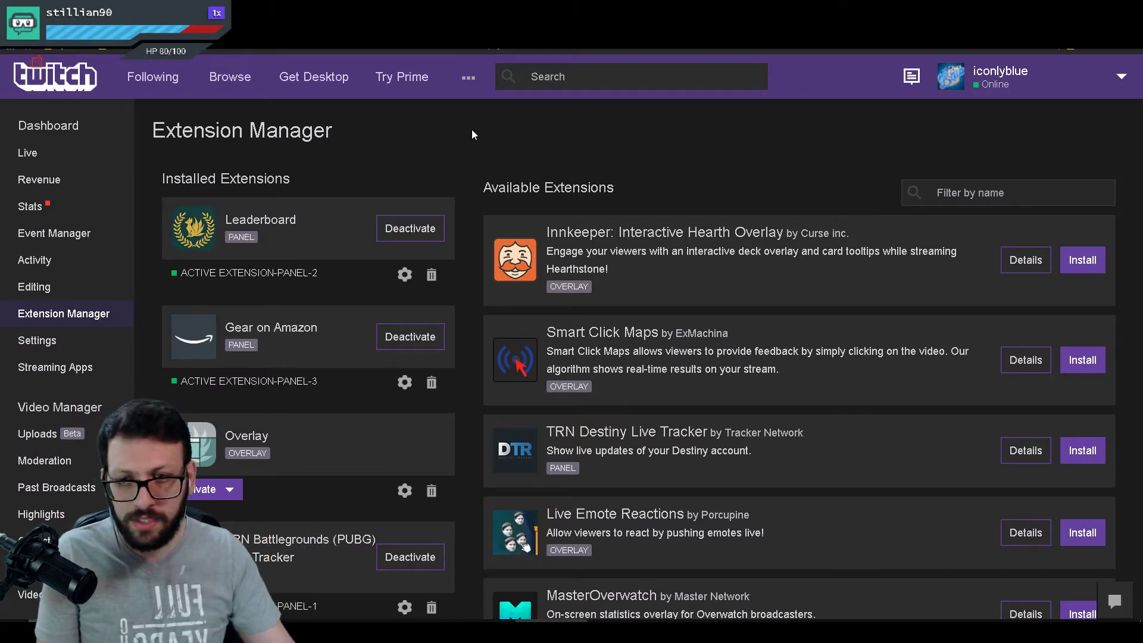
Examine the squad, solo and duo stats in the channel page's TRN Battlegrounds (PUBG) Live Tracker panel
{"action": "scroll", "coordinate": [317, 216], "scroll_direction": "down", "scroll_amount": 4}
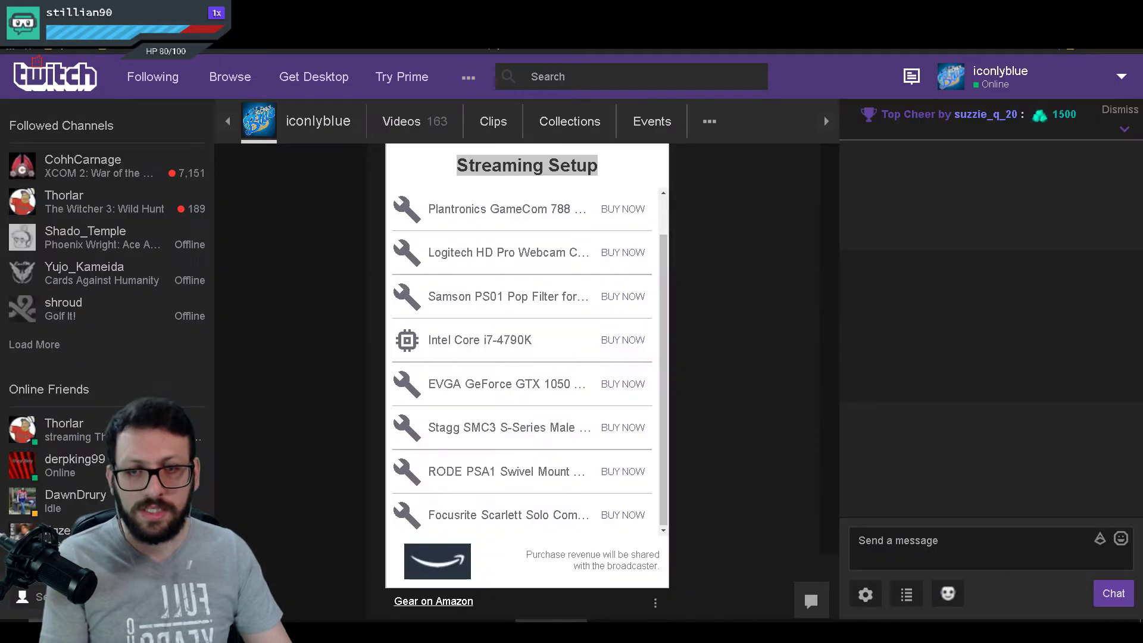
{"action": "scroll", "coordinate": [712, 298], "scroll_direction": "down", "scroll_amount": 6}
{"action": "scroll", "coordinate": [706, 293], "scroll_direction": "down", "scroll_amount": 2}
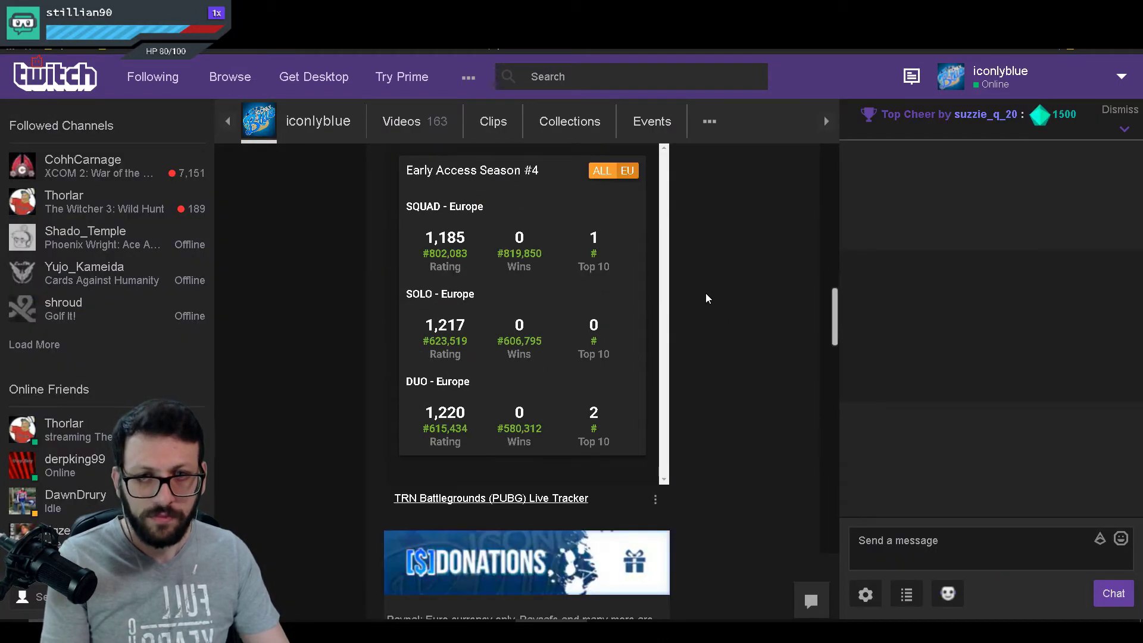
{"action": "scroll", "coordinate": [706, 293], "scroll_direction": "up", "scroll_amount": 1}
{"action": "scroll", "coordinate": [705, 292], "scroll_direction": "up", "scroll_amount": 1}
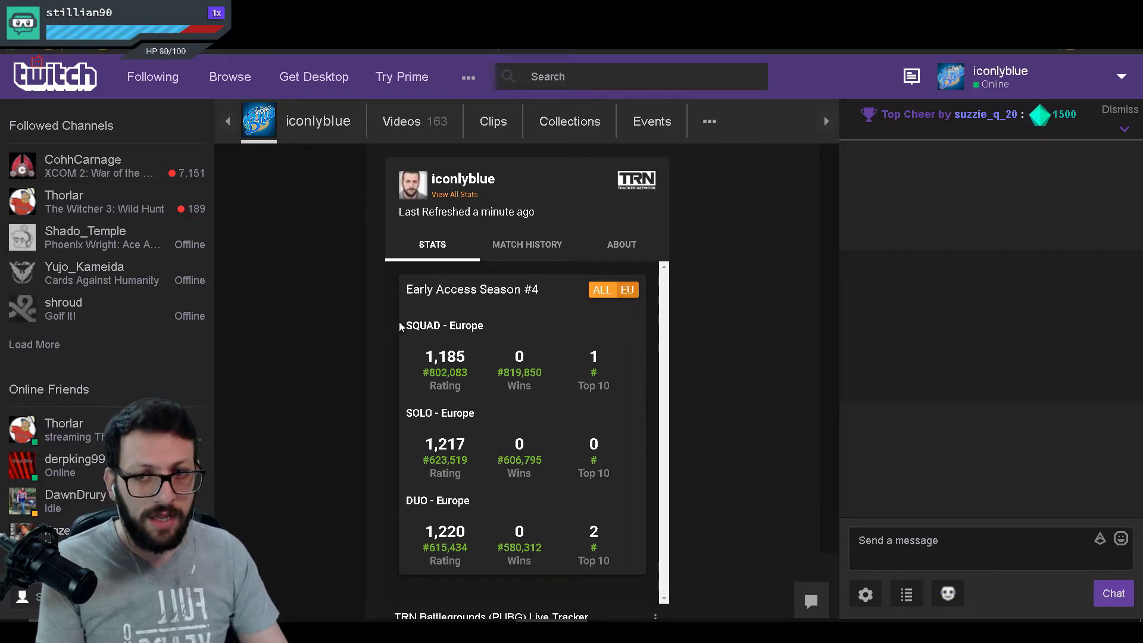
{"action": "left_click_drag", "start_coordinate": [406, 325], "coordinate": [506, 325]}
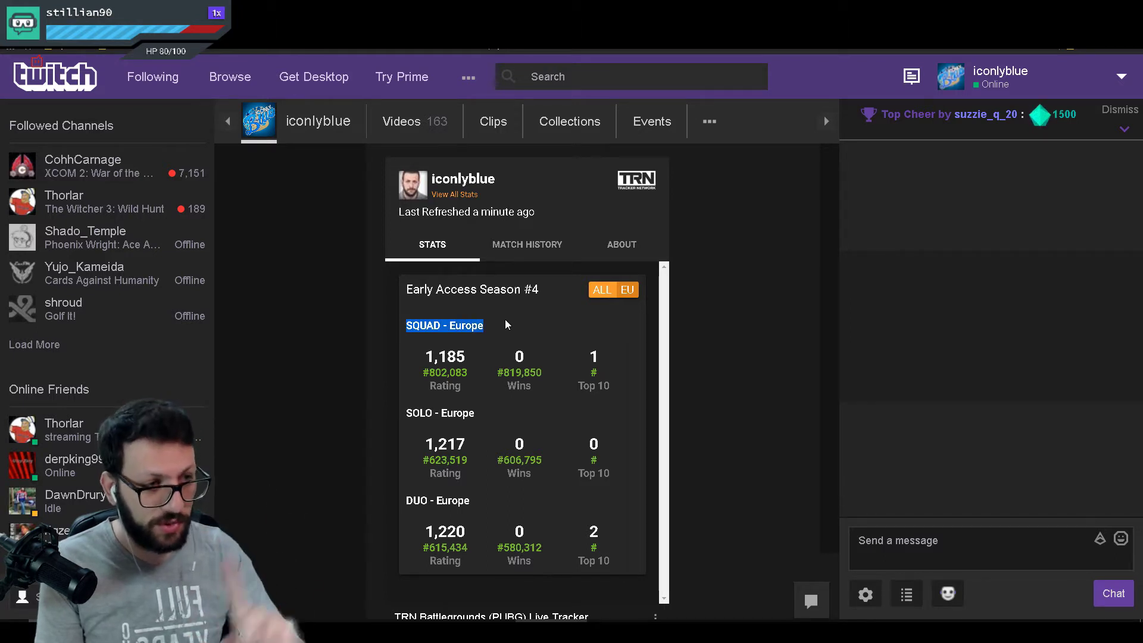
{"action": "scroll", "coordinate": [732, 393], "scroll_direction": "down", "scroll_amount": 1}
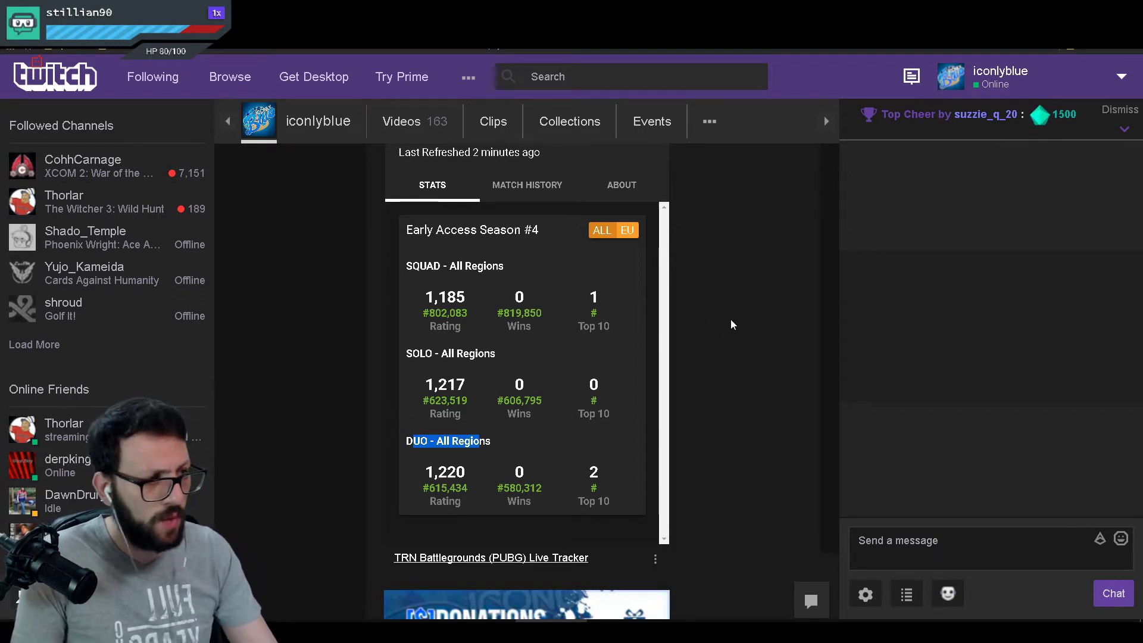
{"action": "left_click_drag", "start_coordinate": [400, 264], "coordinate": [518, 269]}
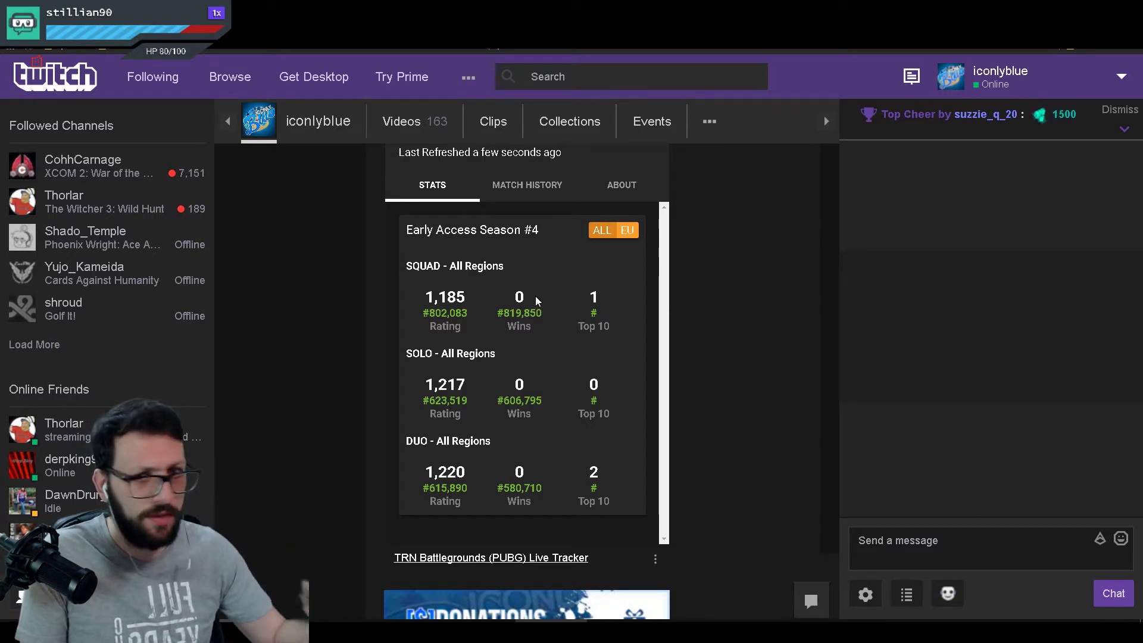
Open the PUBG tracker's match history and examine the squad match's rating, kills, assists and rank difference
{"action": "left_click", "coordinate": [527, 185]}
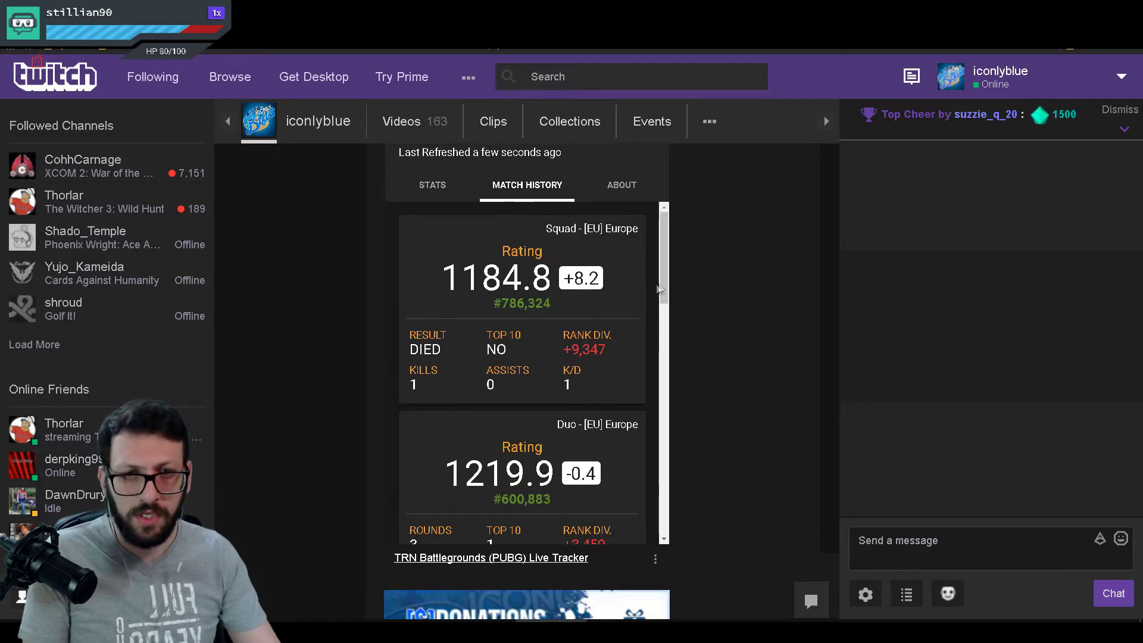
{"action": "left_click_drag", "start_coordinate": [498, 251], "coordinate": [543, 251]}
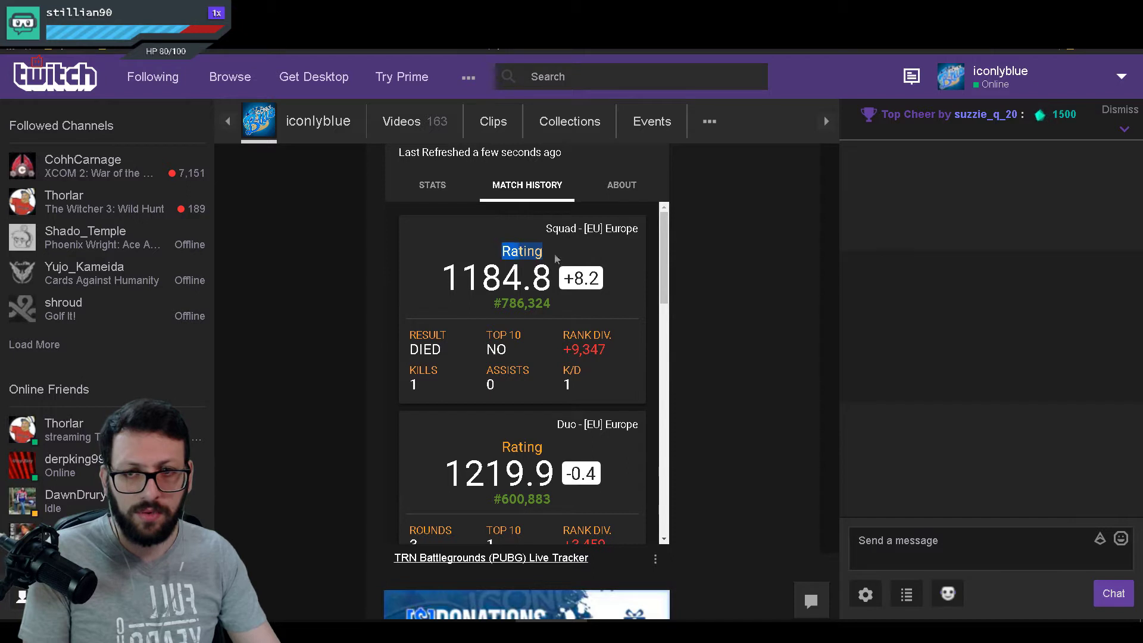
{"action": "left_click_drag", "start_coordinate": [438, 397], "coordinate": [447, 390]}
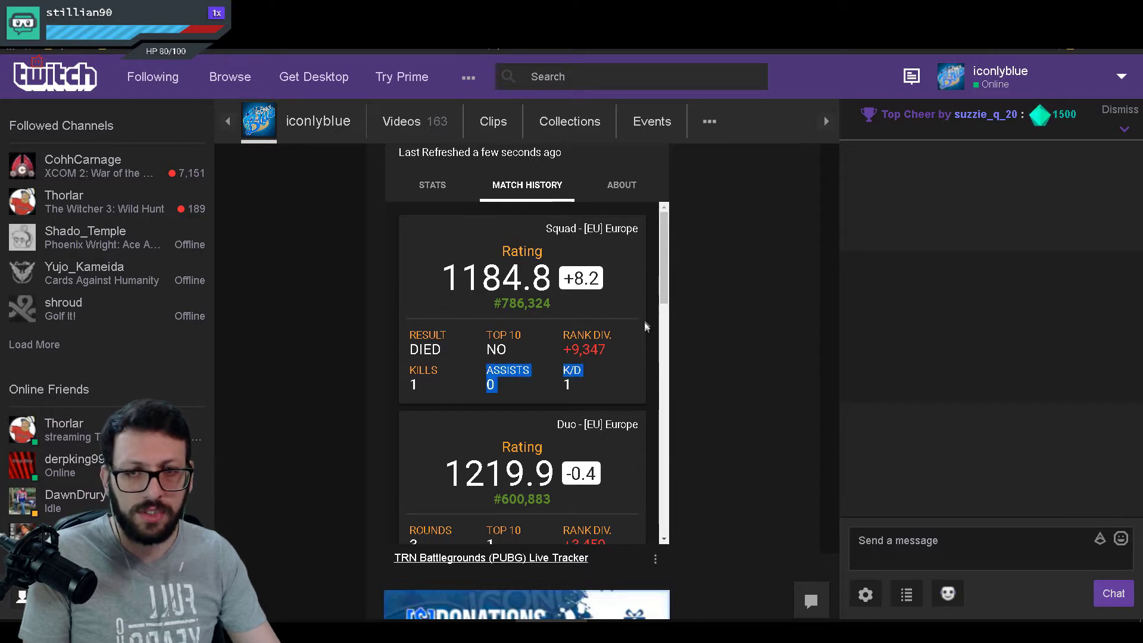
{"action": "left_click", "coordinate": [626, 350]}
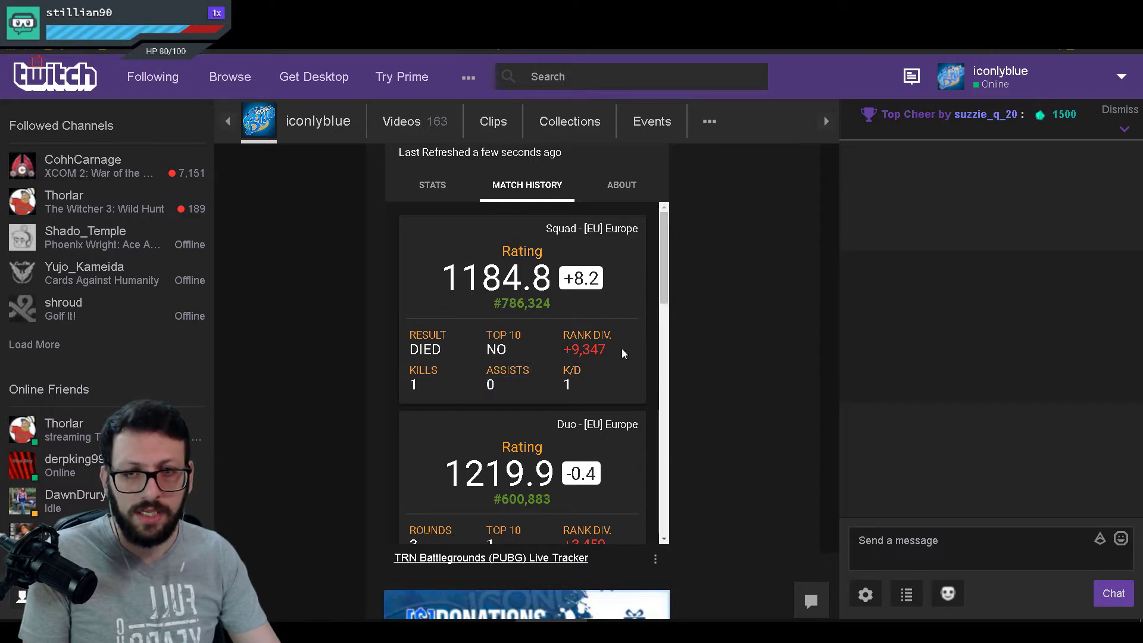
{"action": "double_click", "coordinate": [620, 349]}
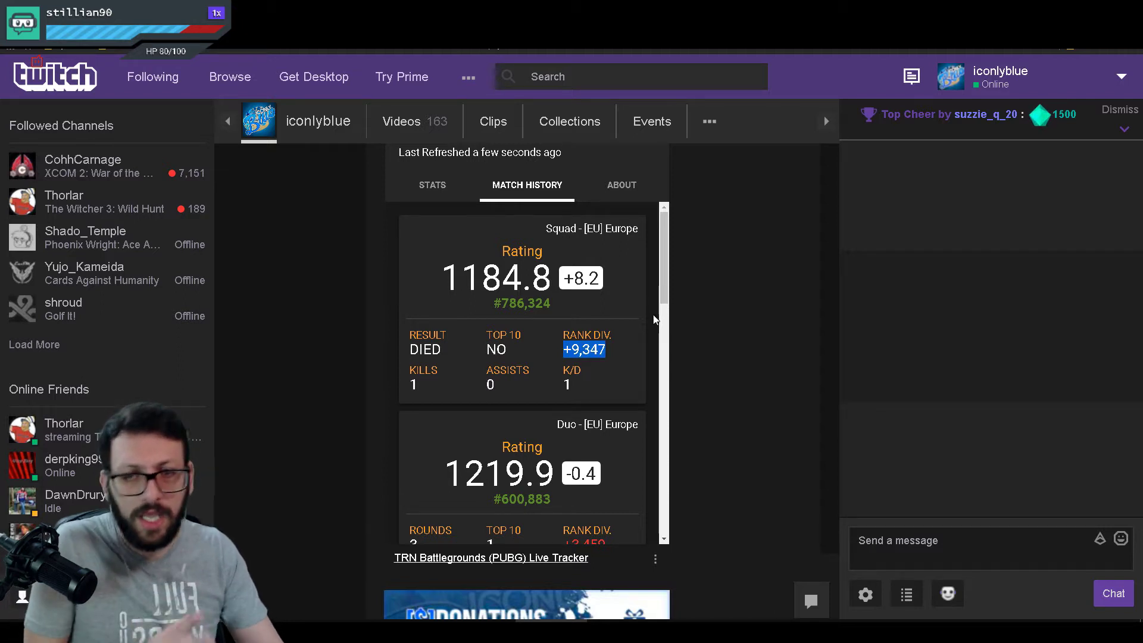
{"action": "left_click_drag", "start_coordinate": [665, 304], "coordinate": [661, 347]}
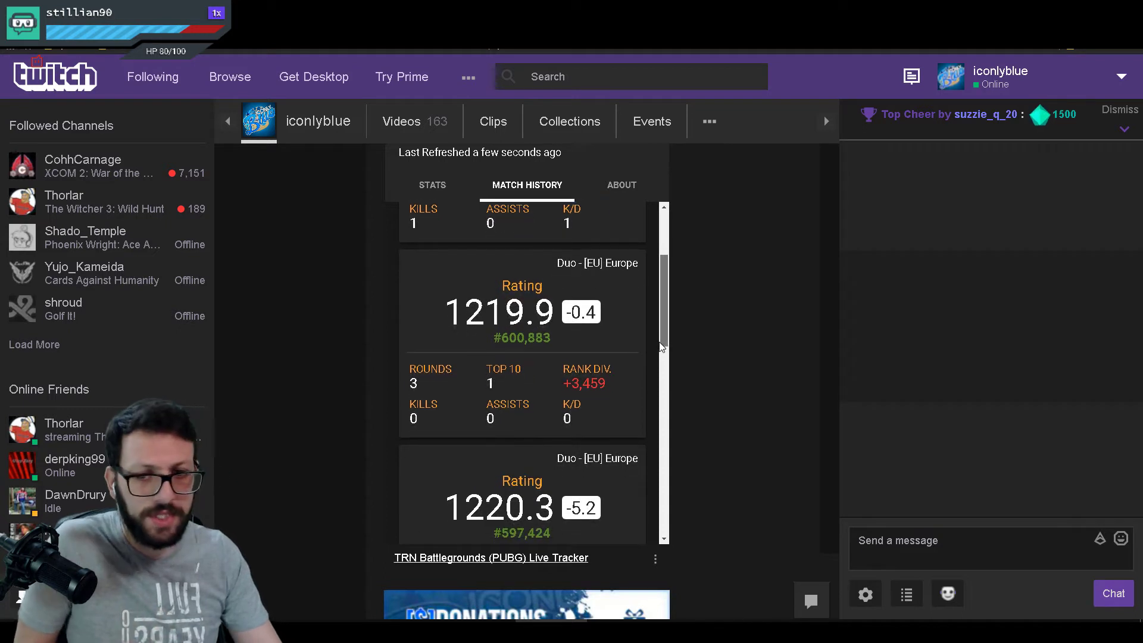
{"action": "left_click_drag", "start_coordinate": [661, 348], "coordinate": [645, 218]}
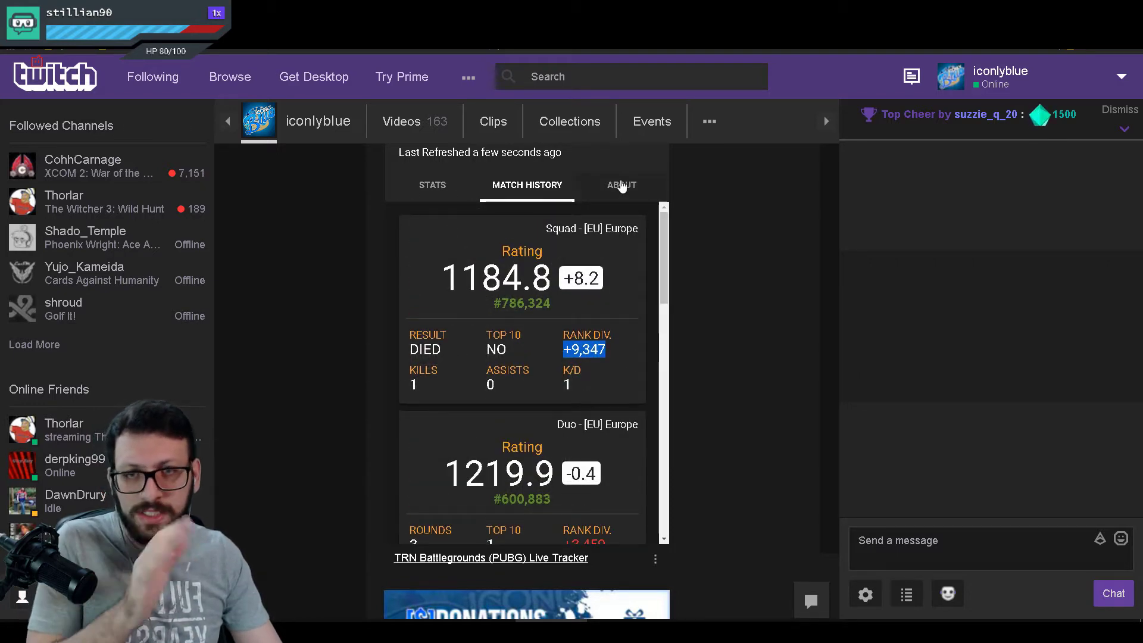
Compare the squad, duo and solo entries throughout the PUBG tracker's match history
{"action": "left_click_drag", "start_coordinate": [544, 231], "coordinate": [602, 231]}
{"action": "left_click", "coordinate": [560, 427]}
{"action": "left_click_drag", "start_coordinate": [560, 426], "coordinate": [603, 442]}
{"action": "scroll", "coordinate": [611, 423], "scroll_direction": "down", "scroll_amount": 3}
{"action": "scroll", "coordinate": [608, 440], "scroll_direction": "down", "scroll_amount": 5}
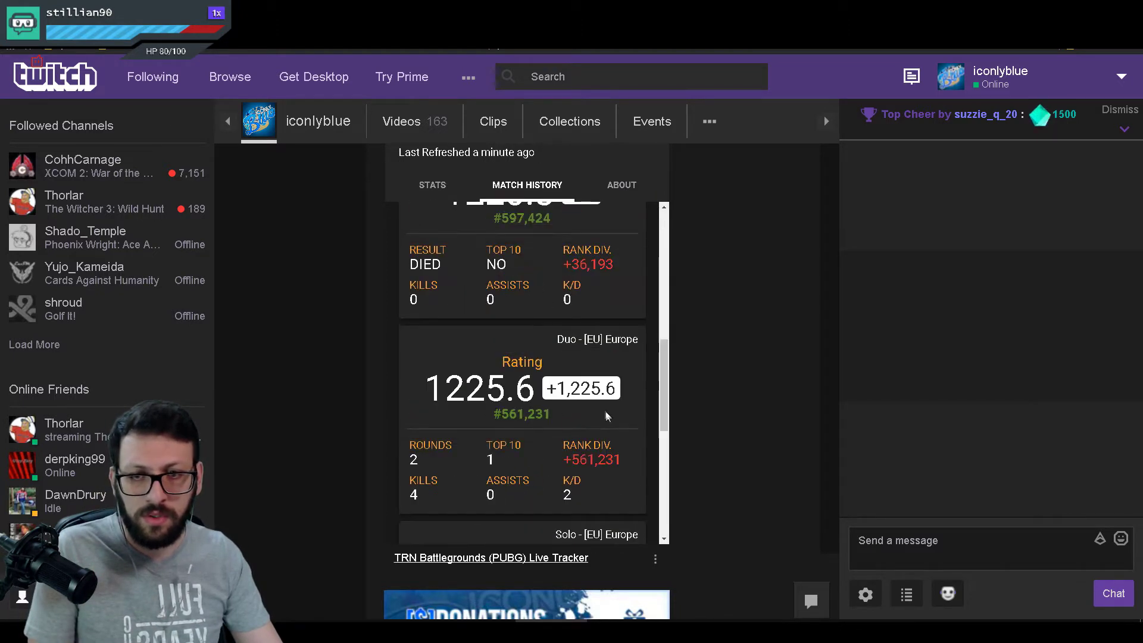
{"action": "scroll", "coordinate": [580, 358], "scroll_direction": "down", "scroll_amount": 4}
{"action": "left_click_drag", "start_coordinate": [562, 297], "coordinate": [601, 304]}
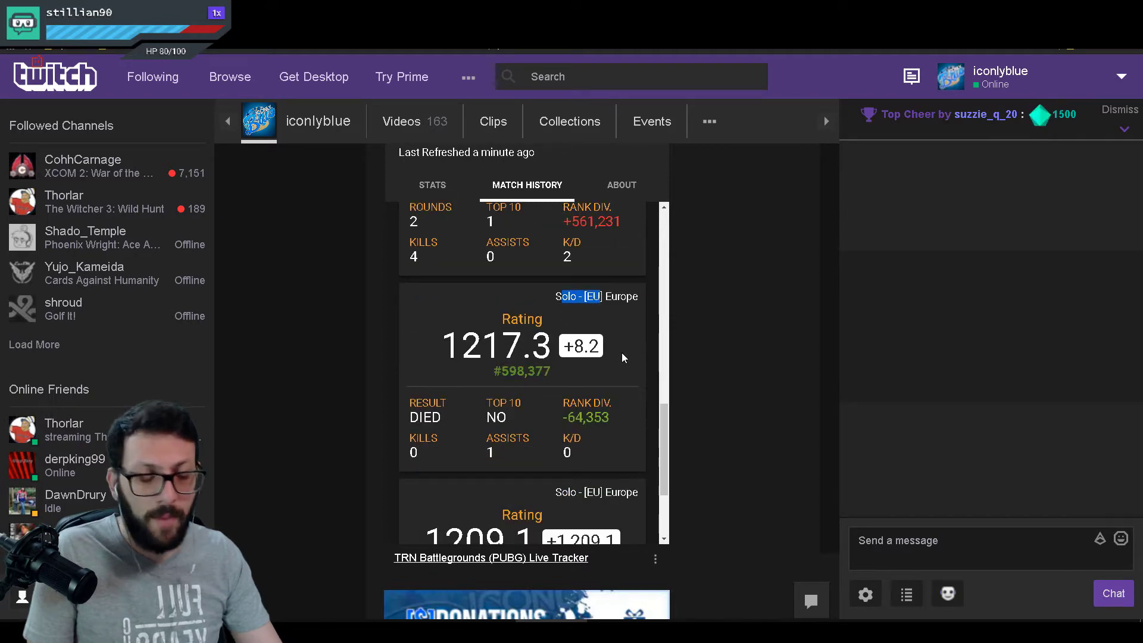
{"action": "scroll", "coordinate": [600, 354], "scroll_direction": "up", "scroll_amount": 5}
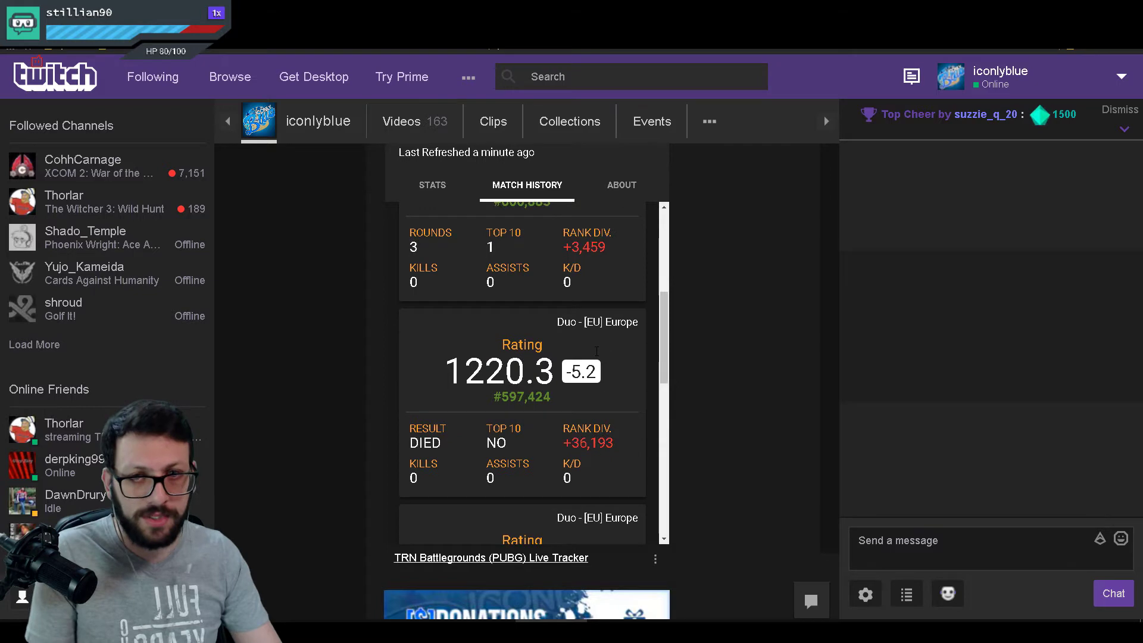
{"action": "scroll", "coordinate": [597, 351], "scroll_direction": "up", "scroll_amount": 5}
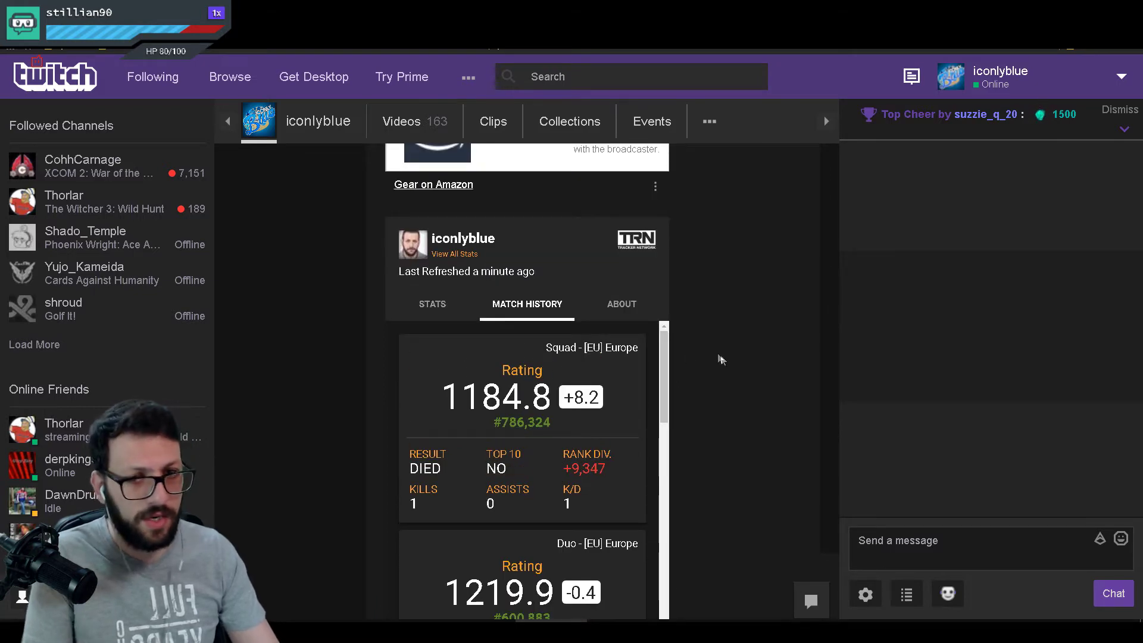
View the PUBG tracker's About information and return to the Streamlabs extension in the Extension Manager's installed list
{"action": "scroll", "coordinate": [722, 365], "scroll_direction": "down", "scroll_amount": 2}
{"action": "left_click", "coordinate": [623, 192]}
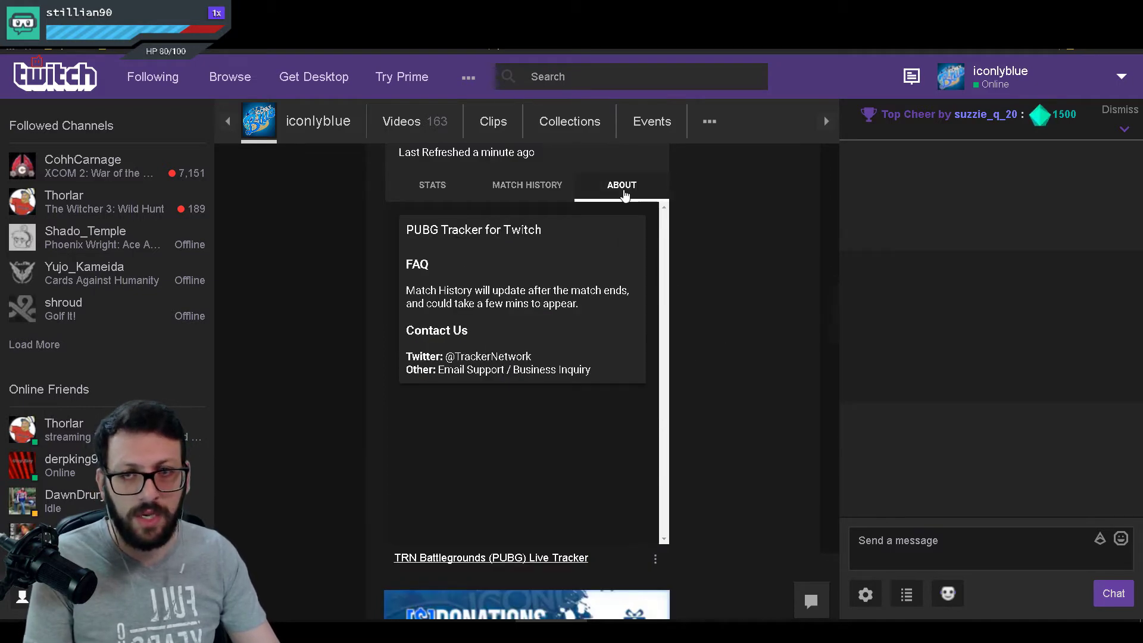
{"action": "left_click", "coordinate": [458, 188]}
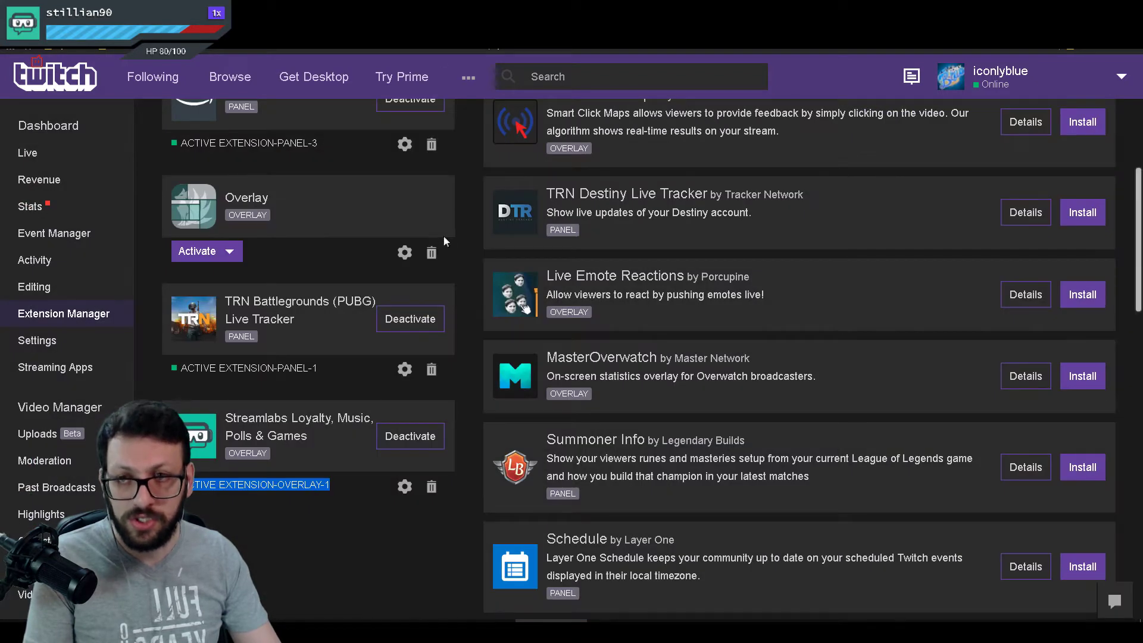
{"action": "scroll", "coordinate": [445, 239], "scroll_direction": "down", "scroll_amount": 3}
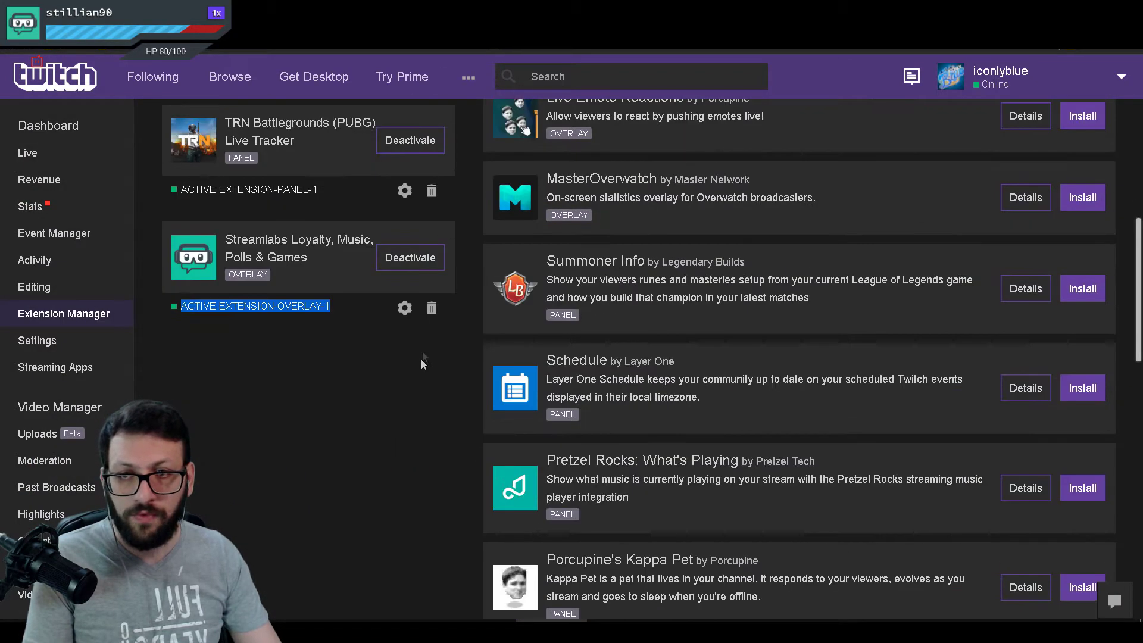
Highlight the active overlay slot label under the installed Streamlabs Loyalty, Music, Polls & Games extension
{"action": "left_click", "coordinate": [393, 422]}
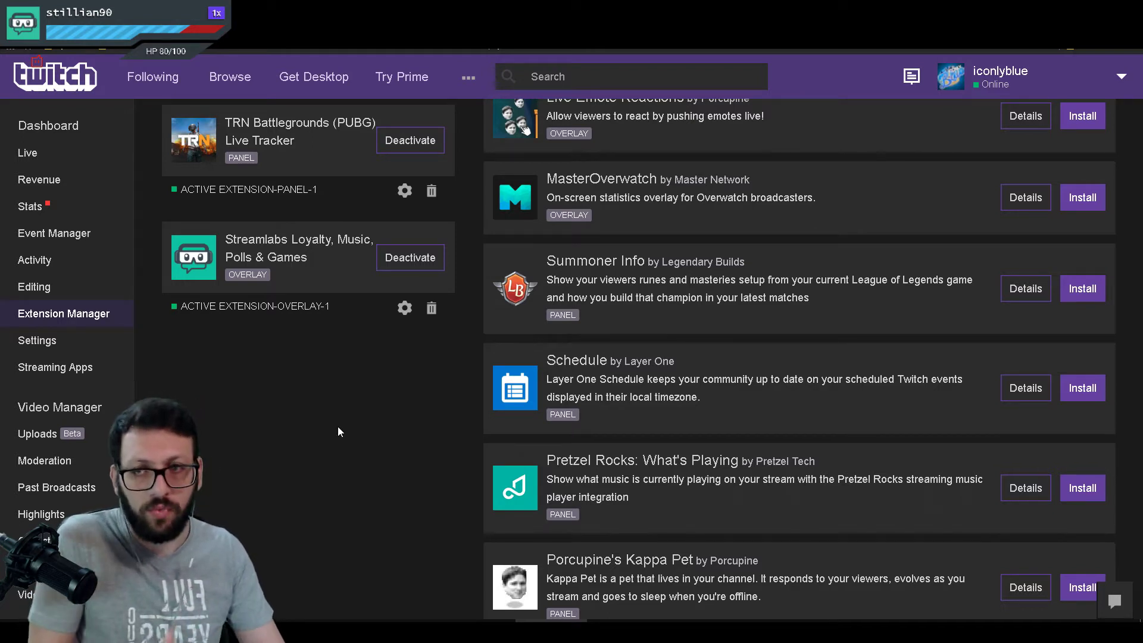
{"action": "left_click_drag", "start_coordinate": [331, 307], "coordinate": [178, 309]}
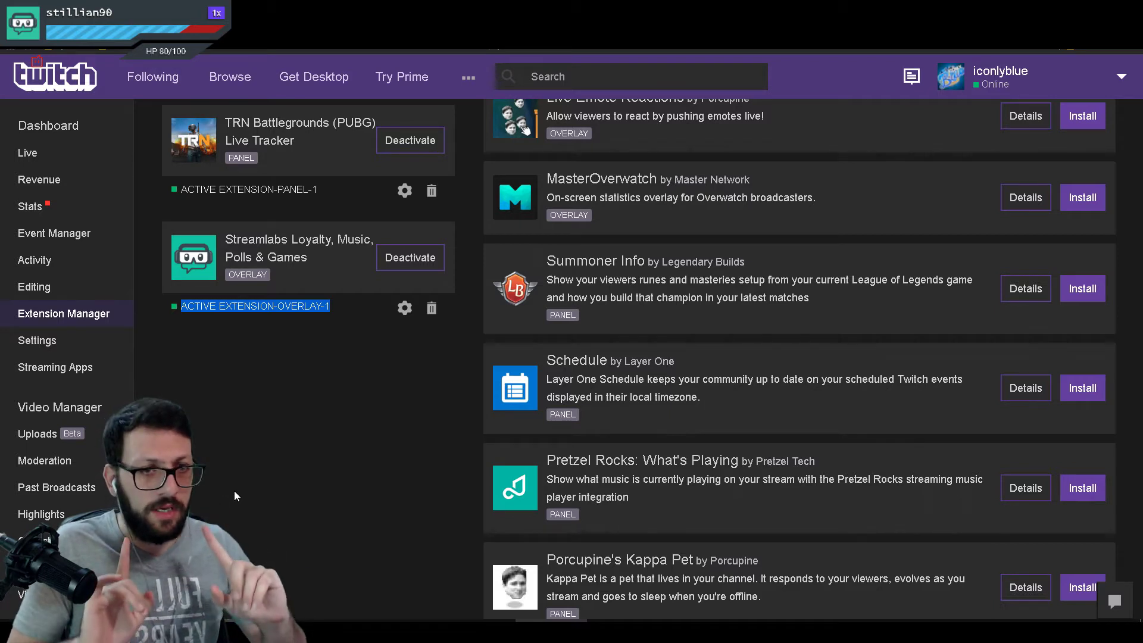
{"action": "left_click", "coordinate": [343, 440]}
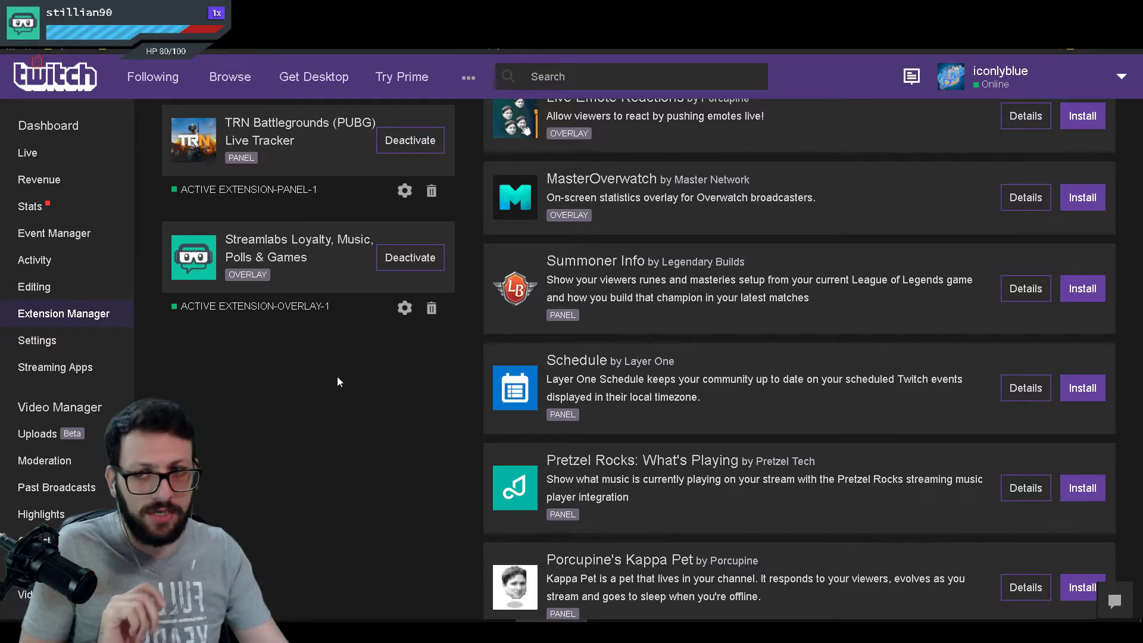
{"action": "left_click_drag", "start_coordinate": [337, 306], "coordinate": [278, 306]}
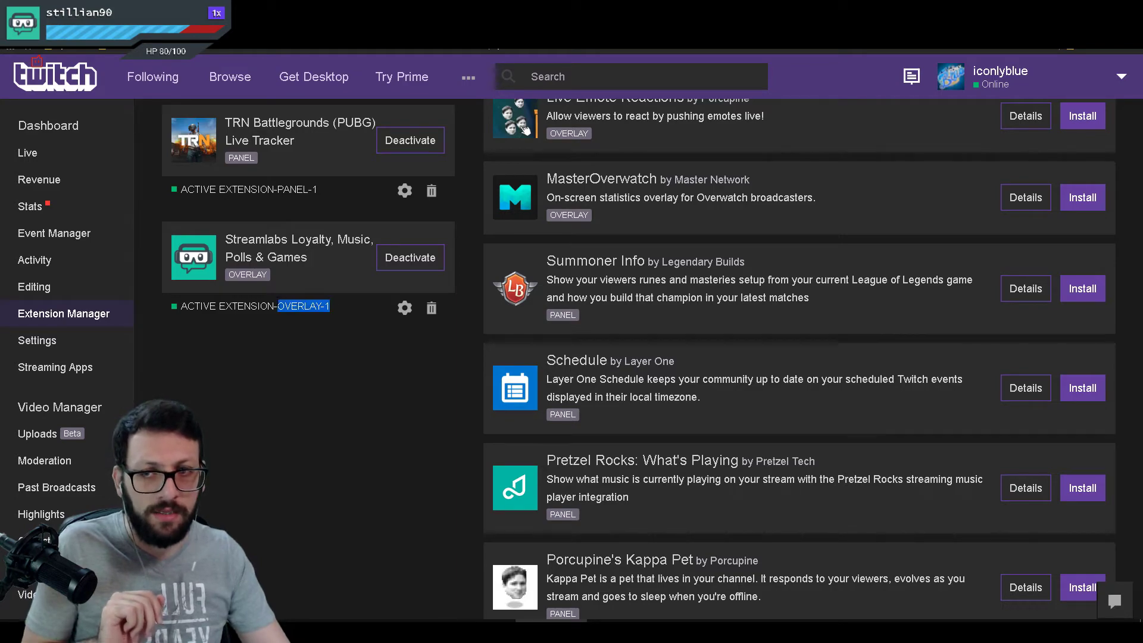
Browse the available extensions and compare which ones are panels and which are overlays
{"action": "scroll", "coordinate": [785, 341], "scroll_direction": "up", "scroll_amount": 7}
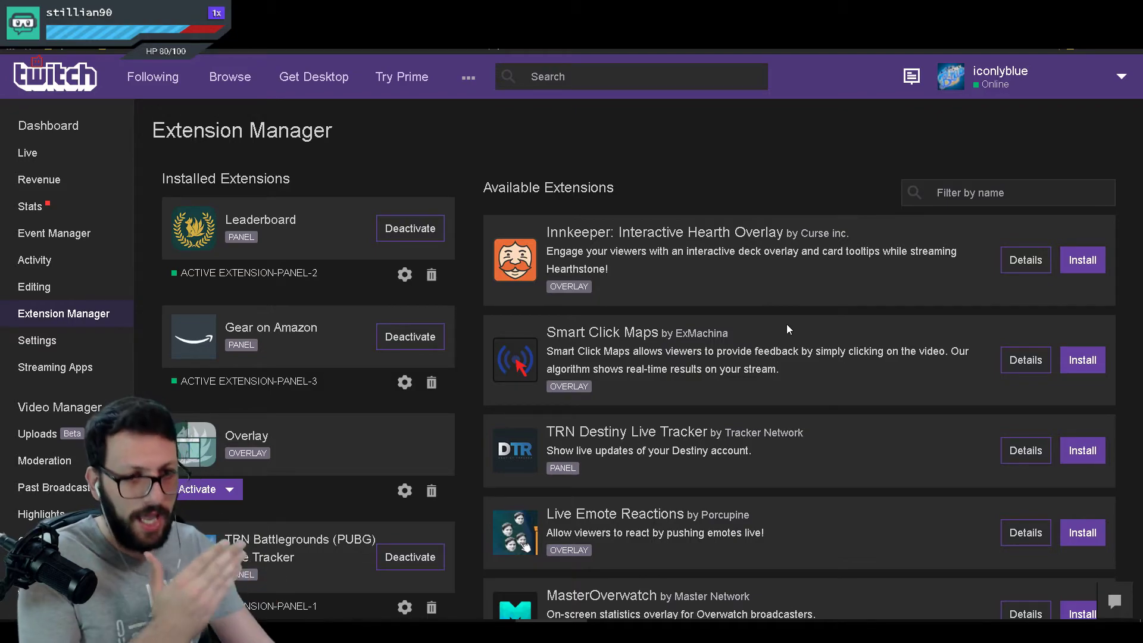
{"action": "scroll", "coordinate": [773, 336], "scroll_direction": "down", "scroll_amount": 8}
{"action": "scroll", "coordinate": [758, 341], "scroll_direction": "down", "scroll_amount": 4}
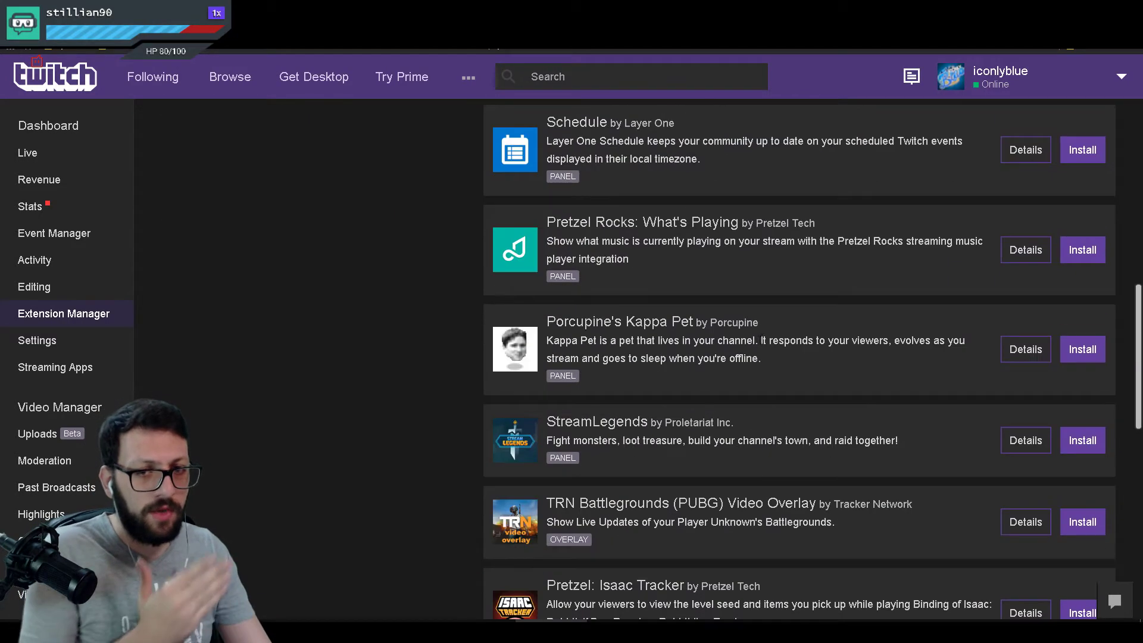
{"action": "scroll", "coordinate": [748, 349], "scroll_direction": "down", "scroll_amount": 1}
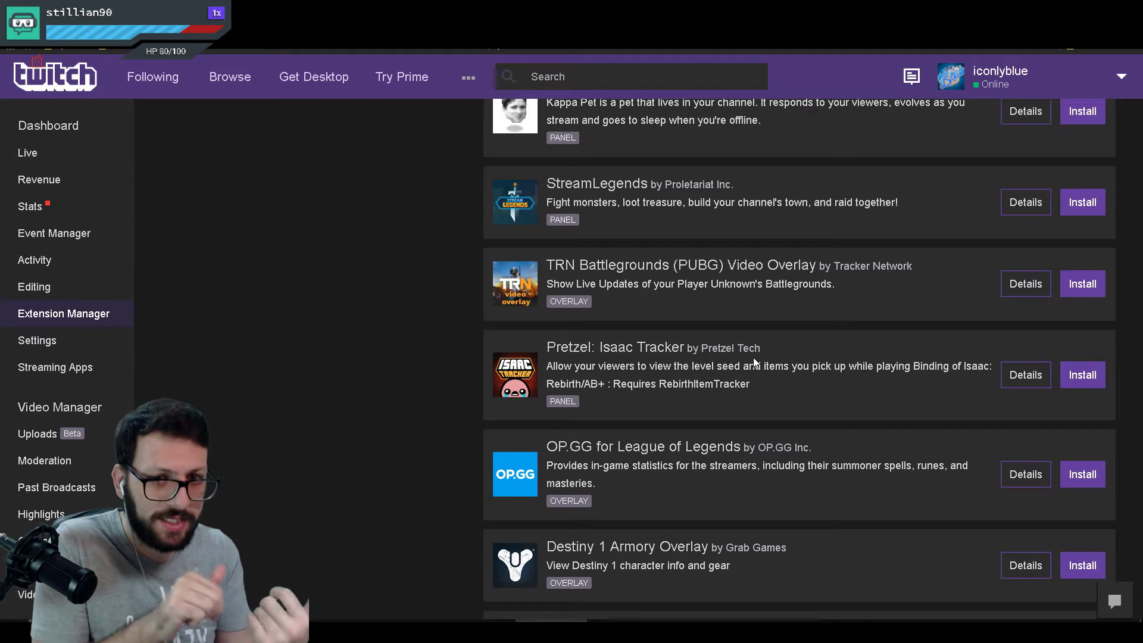
{"action": "scroll", "coordinate": [274, 244], "scroll_direction": "up", "scroll_amount": 12}
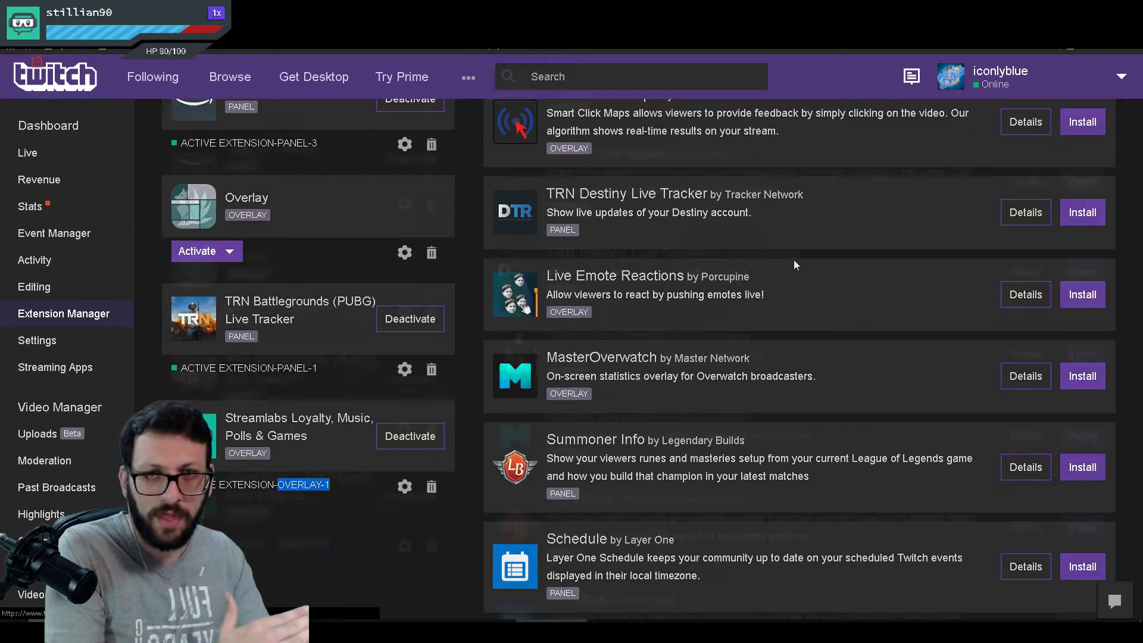
{"action": "scroll", "coordinate": [794, 265], "scroll_direction": "up", "scroll_amount": 2}
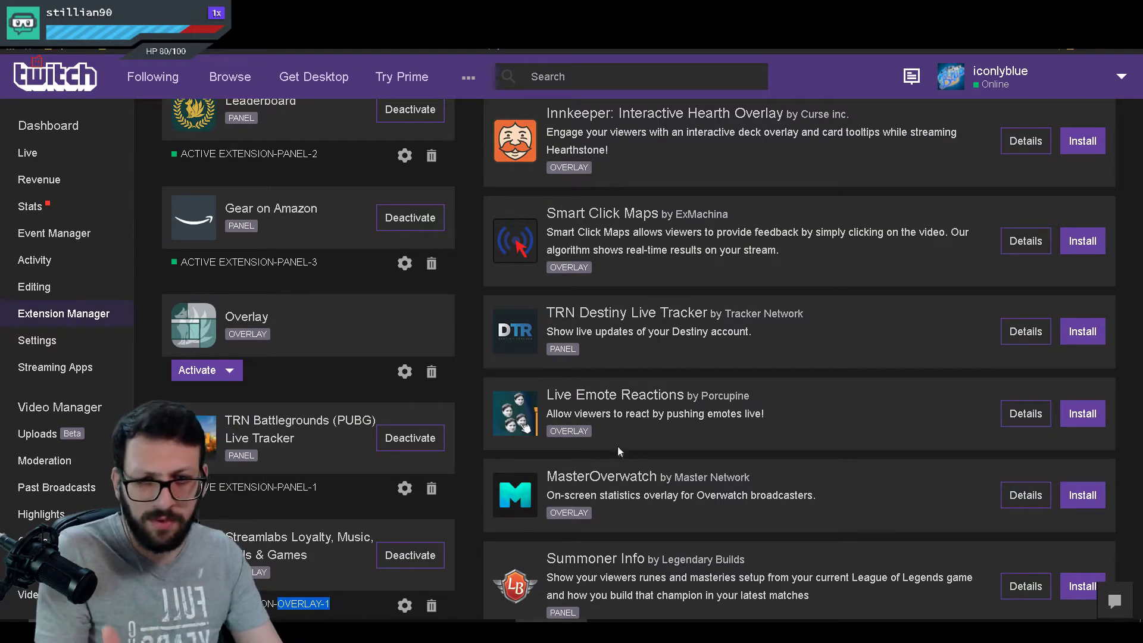
Examine the Live Emote Reactions overlay and the Schedule panel among the available extensions
{"action": "scroll", "coordinate": [595, 384], "scroll_direction": "down", "scroll_amount": 2}
{"action": "left_click_drag", "start_coordinate": [542, 266], "coordinate": [685, 277]}
{"action": "scroll", "coordinate": [692, 339], "scroll_direction": "down", "scroll_amount": 6}
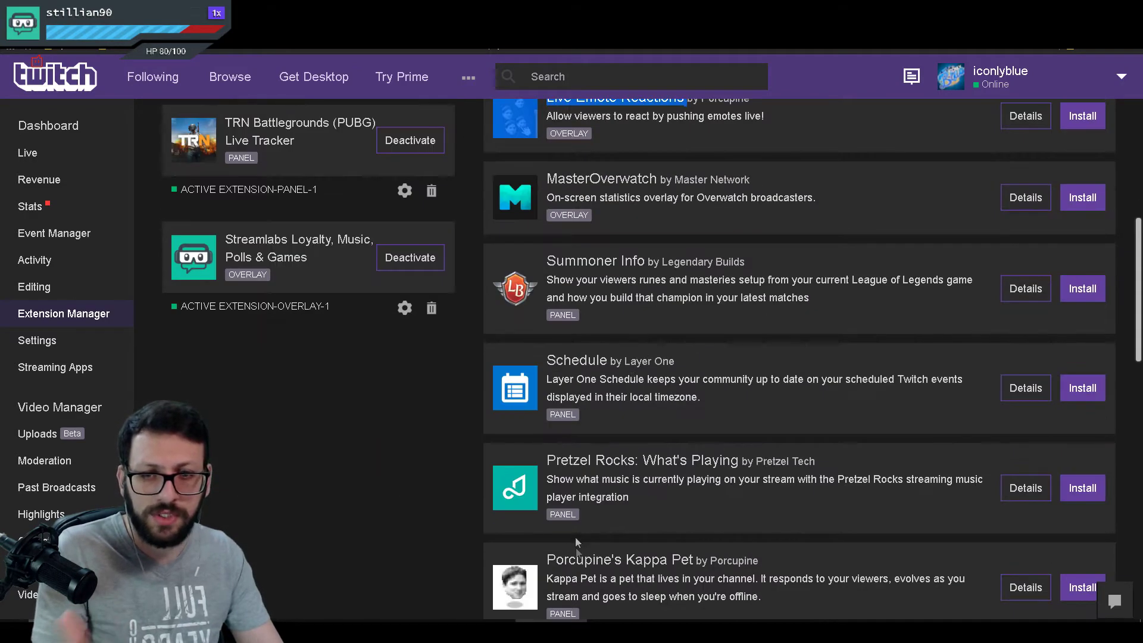
{"action": "left_click_drag", "start_coordinate": [627, 381], "coordinate": [746, 382]}
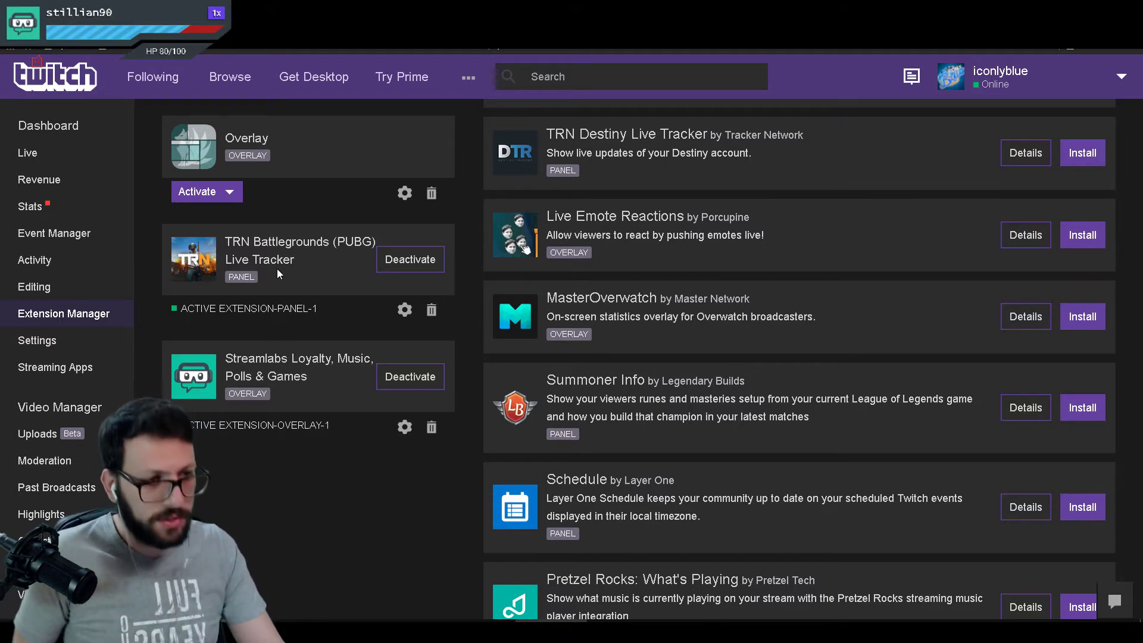
Check the activation slot offered for the installed Overlay extension and compare it with the Streamlabs extension's active slot
{"action": "scroll", "coordinate": [246, 373], "scroll_direction": "up", "scroll_amount": 3}
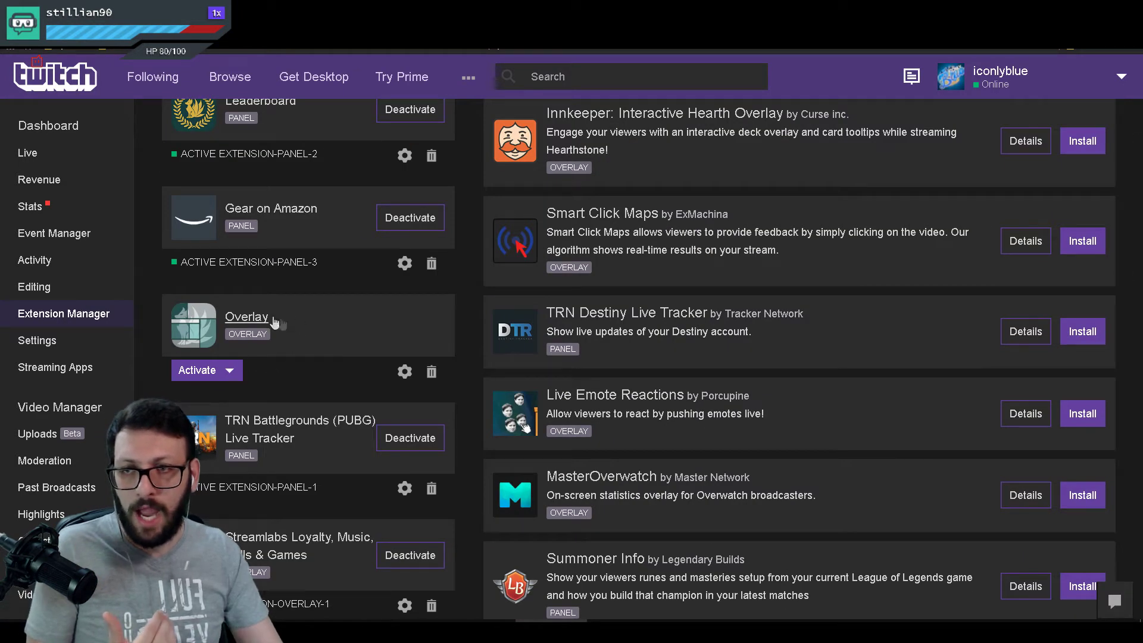
{"action": "scroll", "coordinate": [291, 380], "scroll_direction": "down", "scroll_amount": 1}
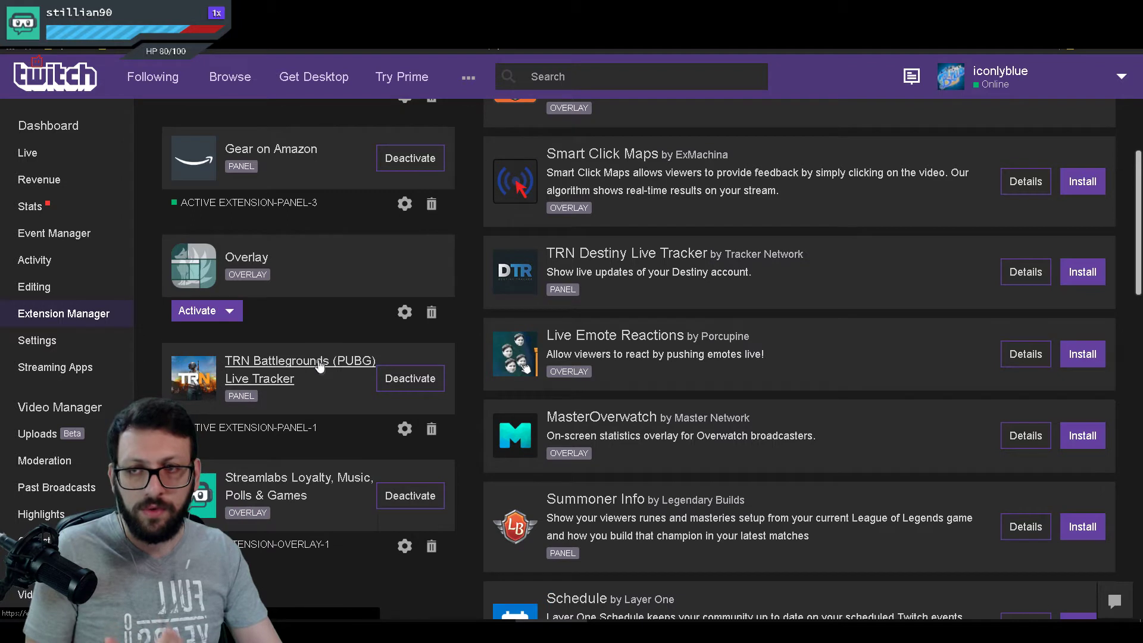
{"action": "left_click", "coordinate": [230, 313]}
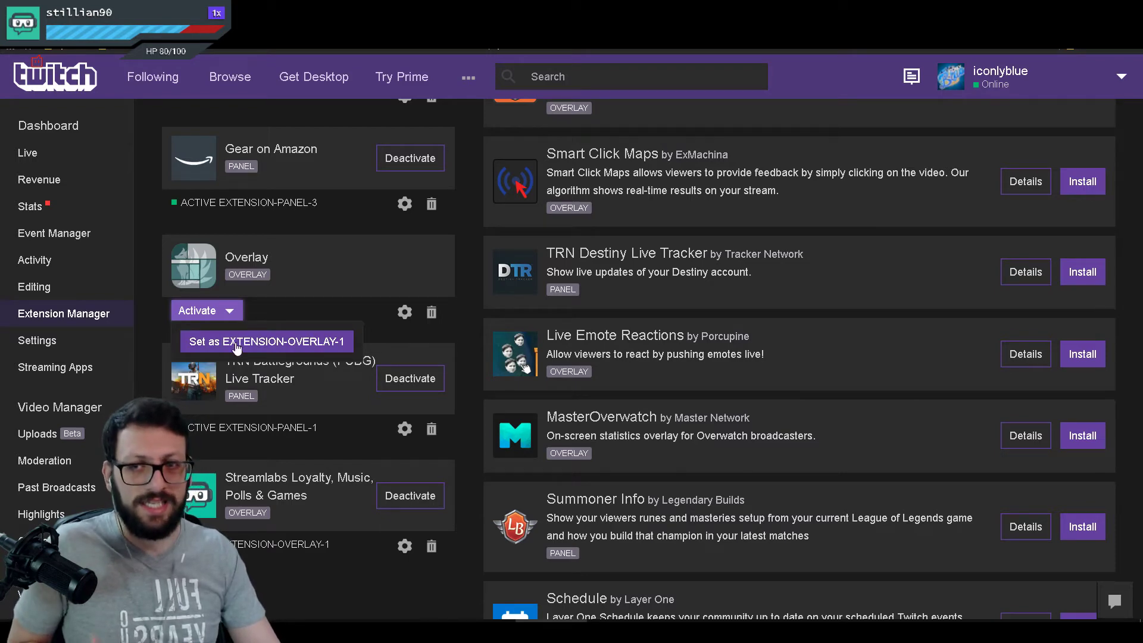
{"action": "scroll", "coordinate": [416, 457], "scroll_direction": "down", "scroll_amount": 3}
{"action": "left_click", "coordinate": [356, 445]}
{"action": "left_click_drag", "start_coordinate": [355, 365], "coordinate": [176, 359]}
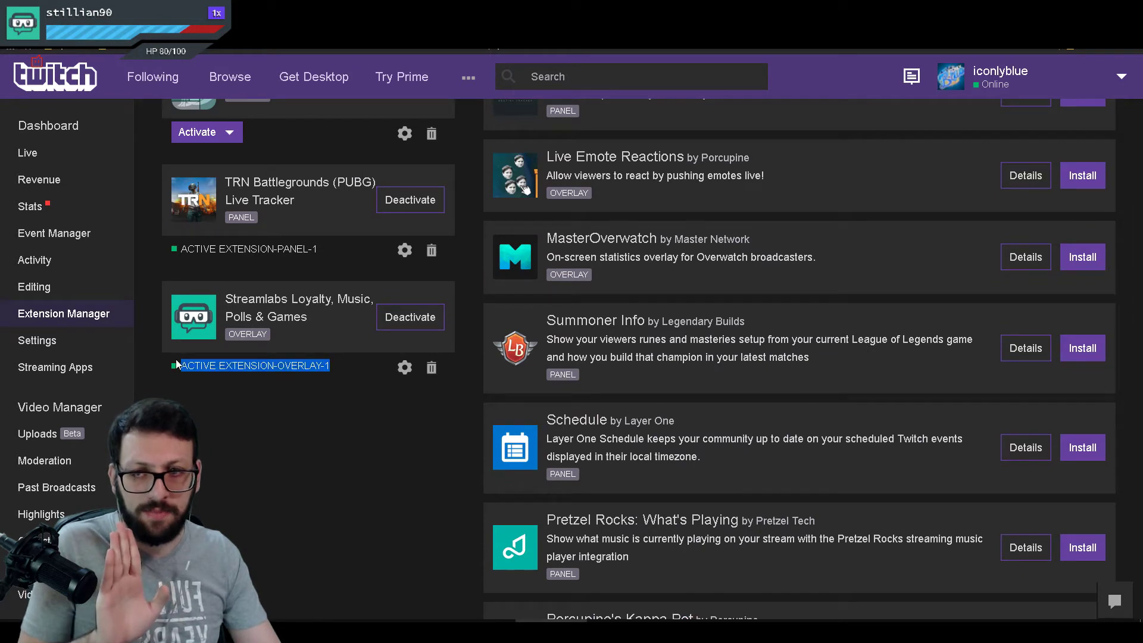
Highlight the TRN Battlegrounds tracker's panel slot and review the matching extension panels on the channel page
{"action": "left_click_drag", "start_coordinate": [330, 251], "coordinate": [180, 249]}
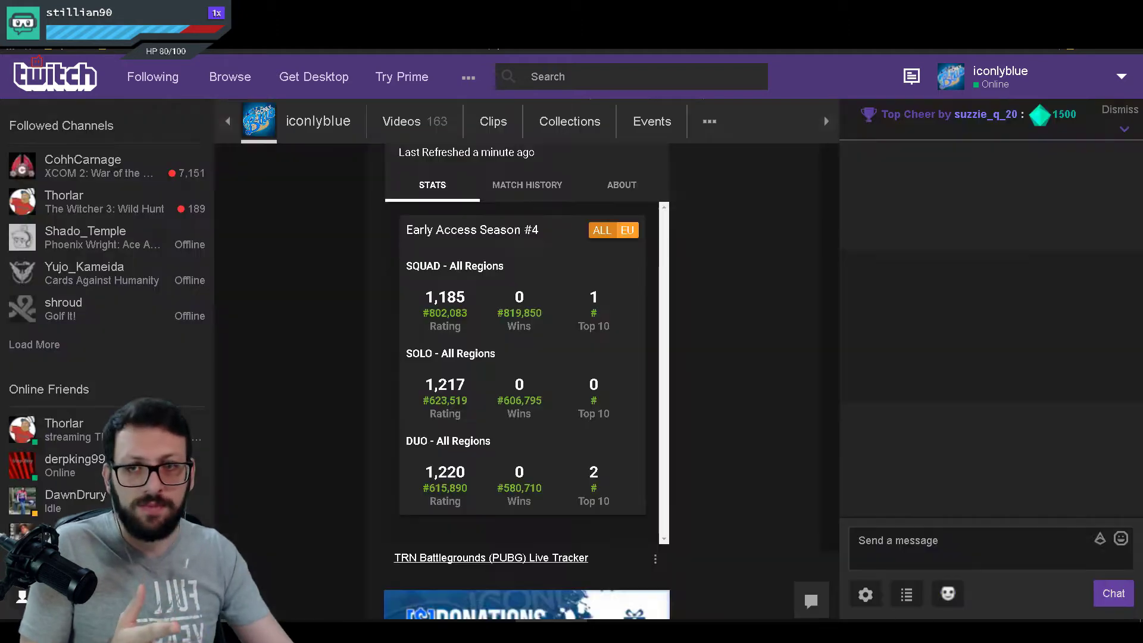
{"action": "scroll", "coordinate": [521, 330], "scroll_direction": "up", "scroll_amount": 10}
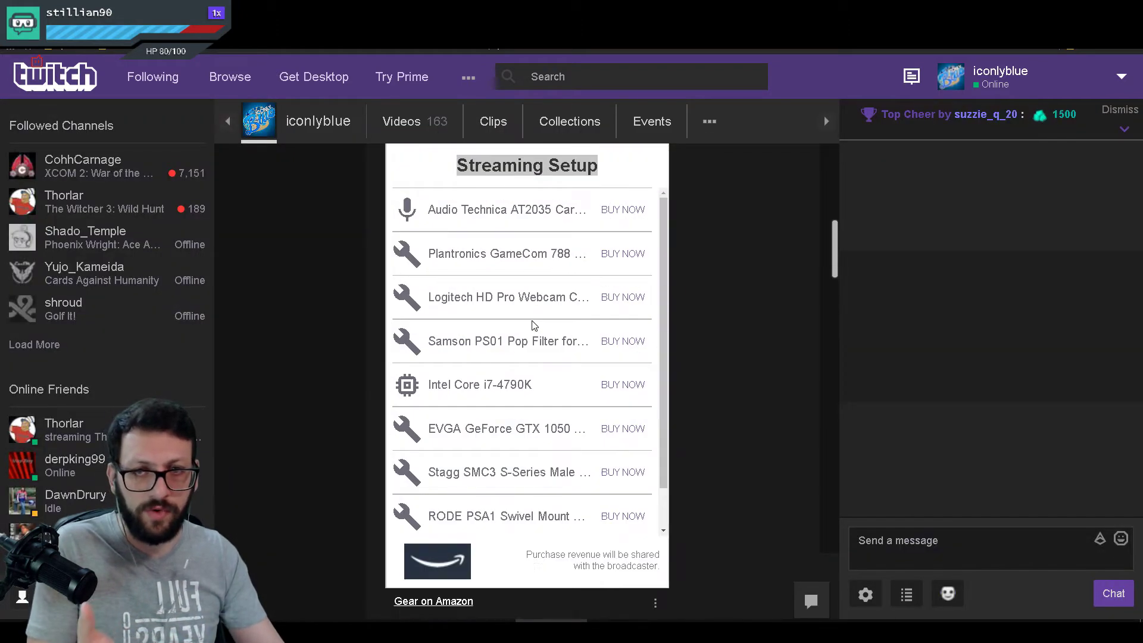
{"action": "scroll", "coordinate": [521, 330], "scroll_direction": "up", "scroll_amount": 5}
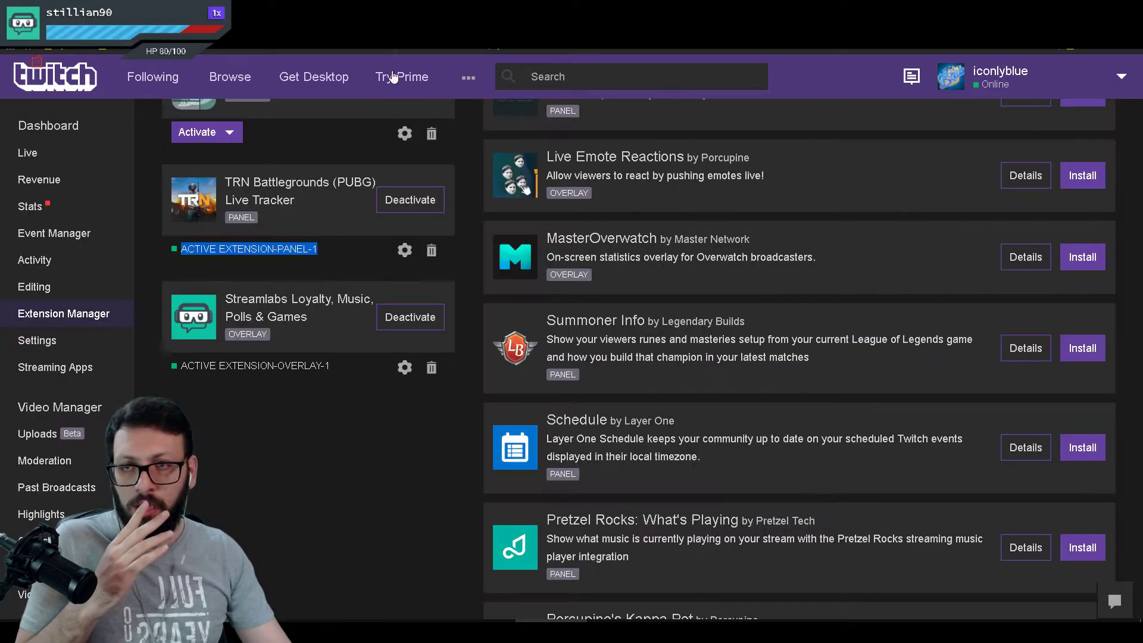
Compare the active slot labels of the Gear on Amazon, Leaderboard and Streamlabs extensions in the installed list
{"action": "left_click", "coordinate": [325, 414]}
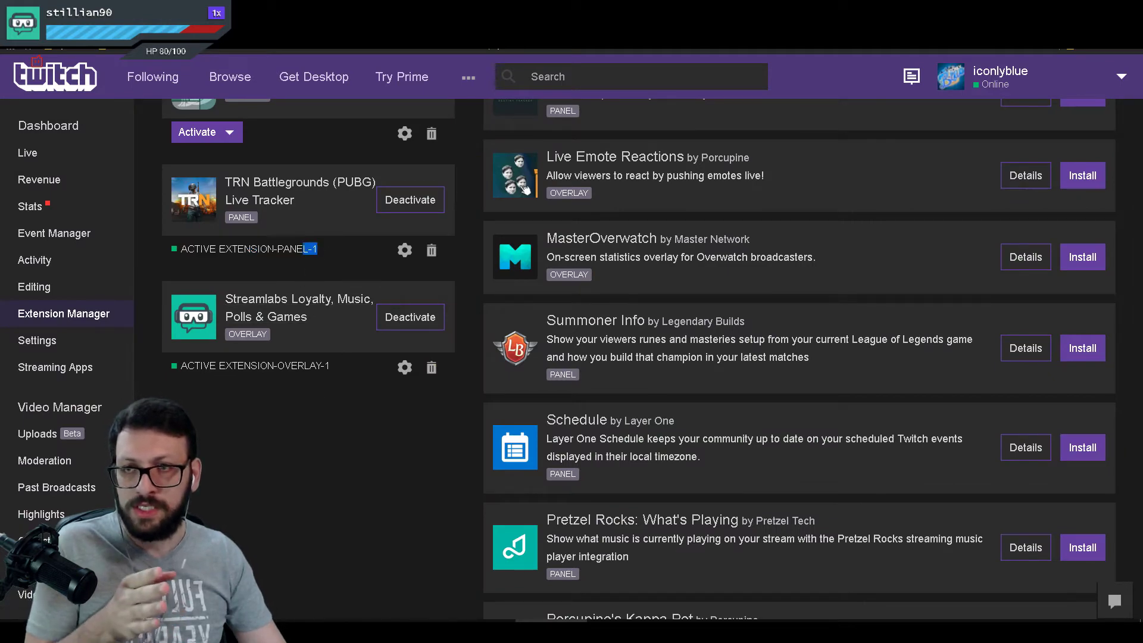
{"action": "scroll", "coordinate": [635, 358], "scroll_direction": "up", "scroll_amount": 4}
{"action": "left_click_drag", "start_coordinate": [342, 262], "coordinate": [180, 262]}
{"action": "left_click_drag", "start_coordinate": [313, 153], "coordinate": [217, 153]}
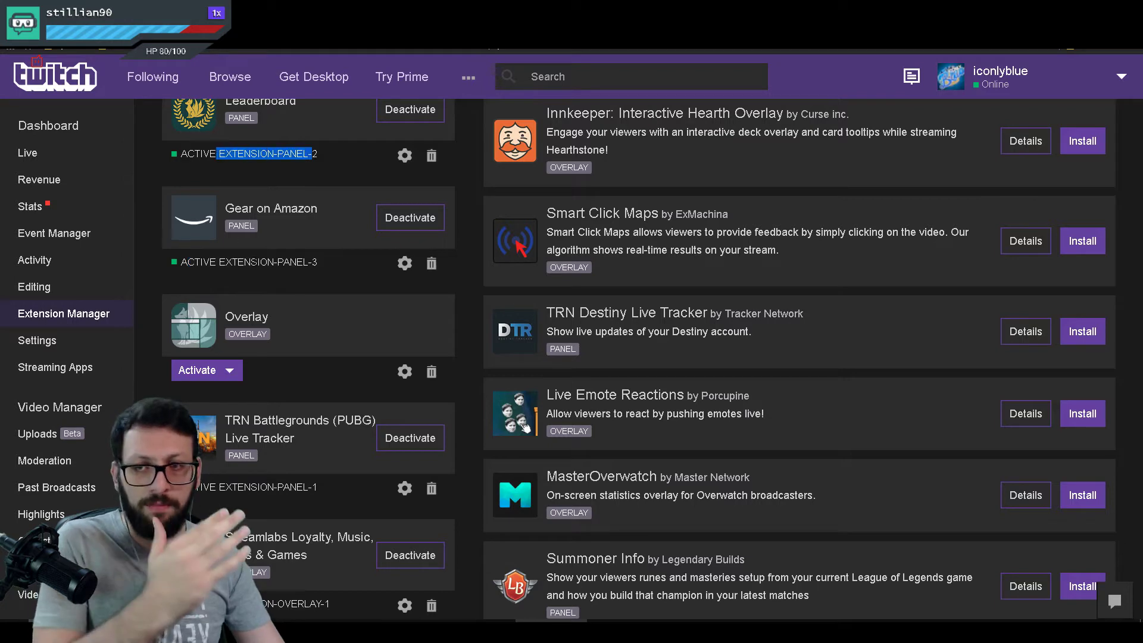
{"action": "scroll", "coordinate": [251, 259], "scroll_direction": "down", "scroll_amount": 5}
{"action": "left_click_drag", "start_coordinate": [331, 306], "coordinate": [187, 303]}
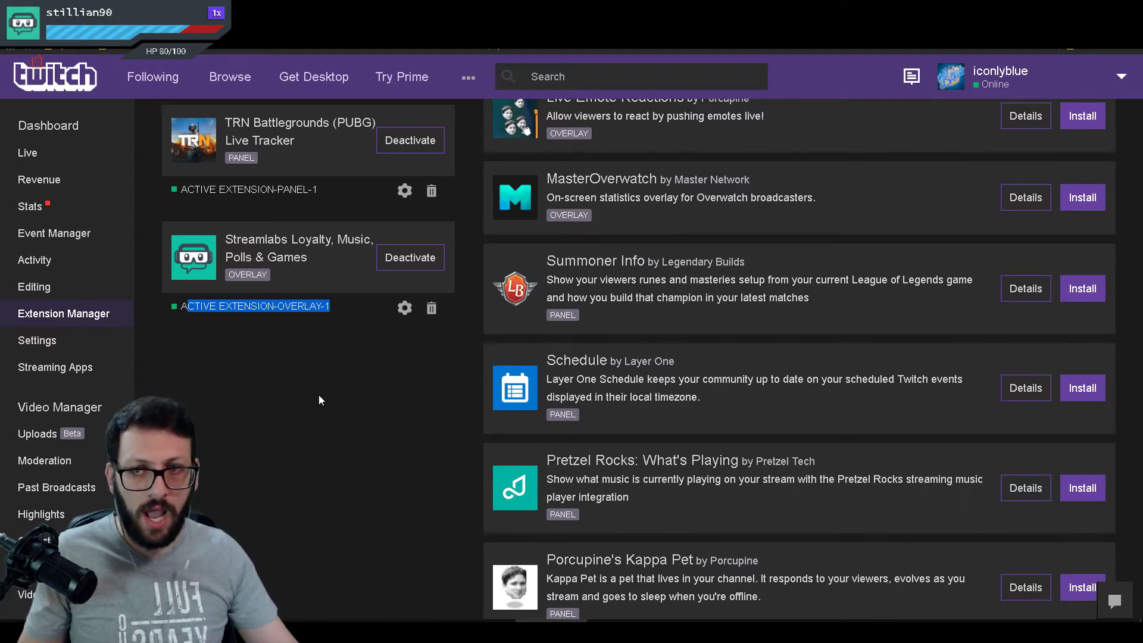
Open the Leaderboard extension's configuration page and return to the installed extensions list
{"action": "scroll", "coordinate": [322, 317], "scroll_direction": "up", "scroll_amount": 4}
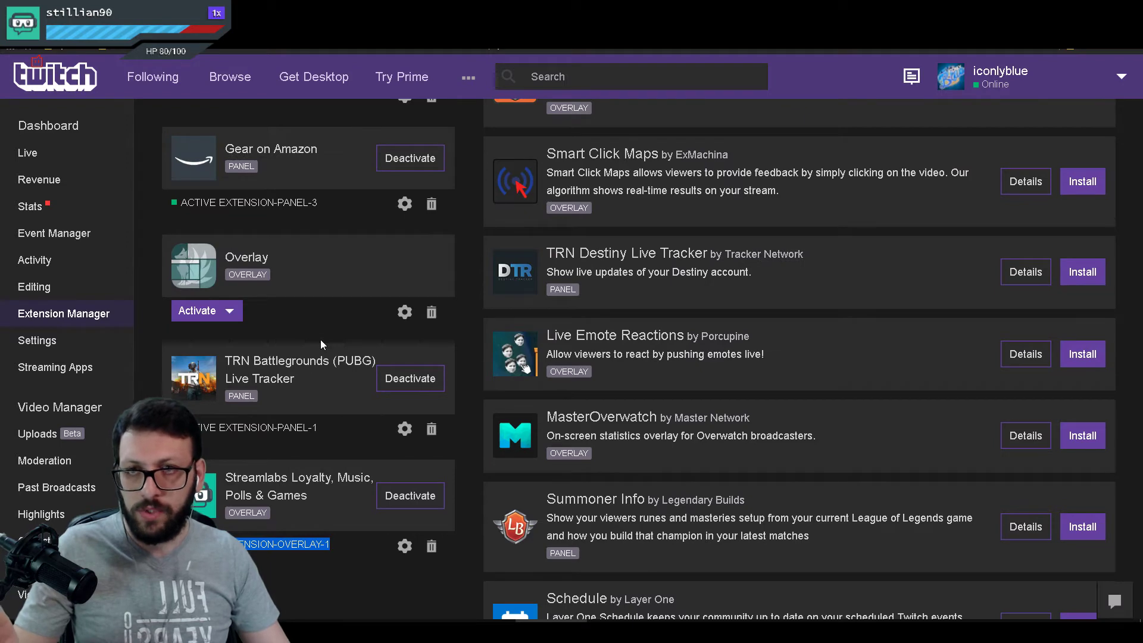
{"action": "scroll", "coordinate": [320, 340], "scroll_direction": "up", "scroll_amount": 2}
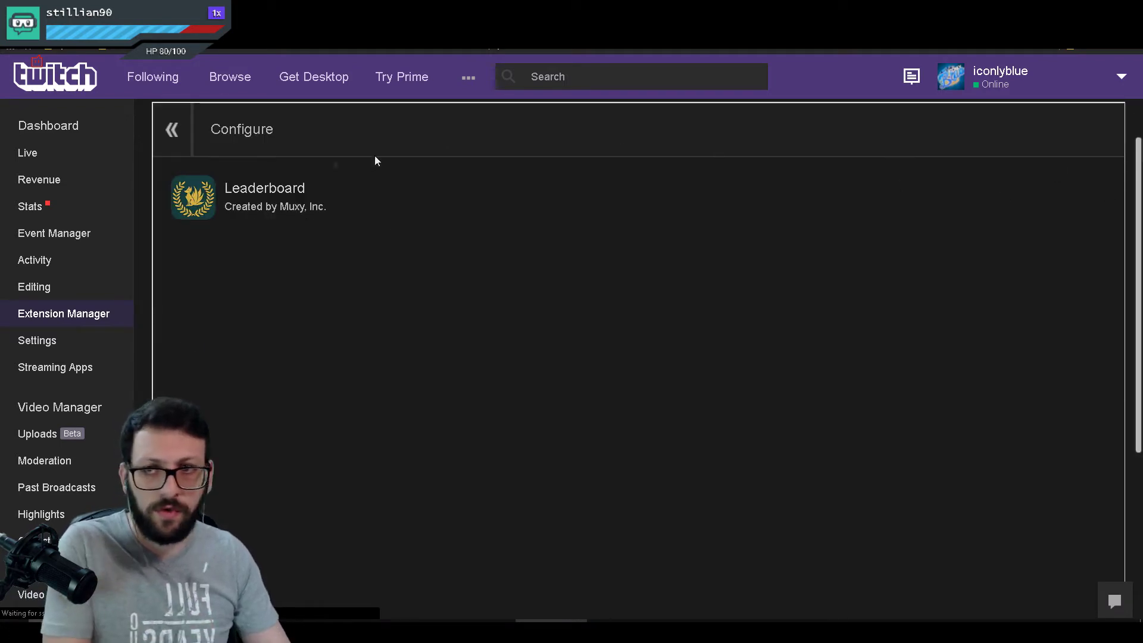
{"action": "left_click", "coordinate": [173, 129]}
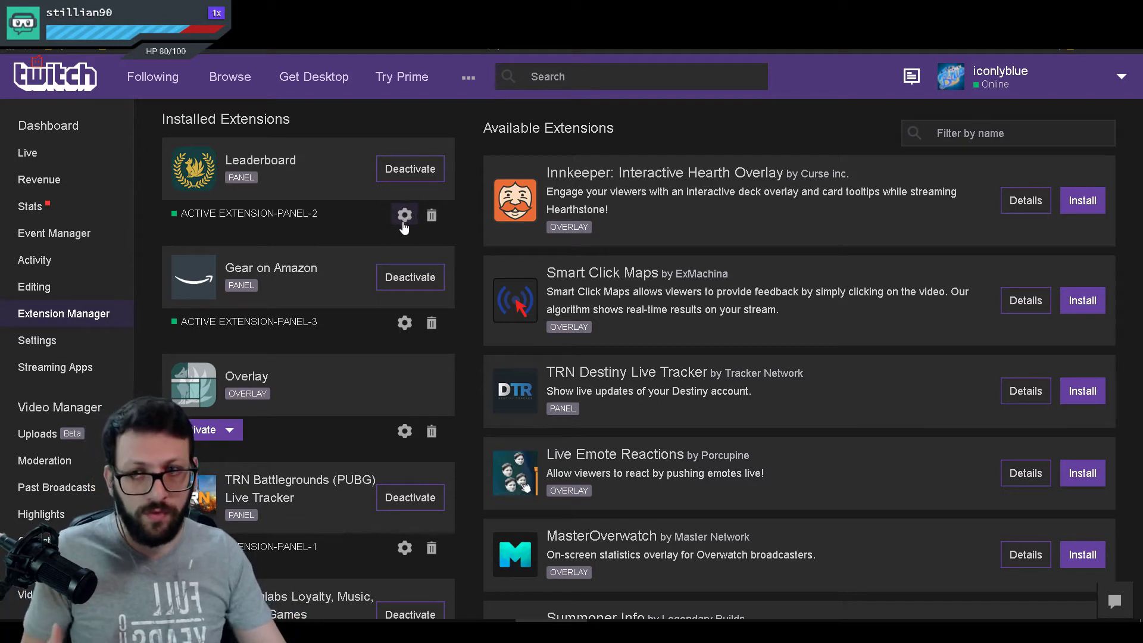
Reopen the Leaderboard extension's configuration and examine its preview, title, default tab and display category controls
{"action": "scroll", "coordinate": [403, 227], "scroll_direction": "down", "scroll_amount": 2}
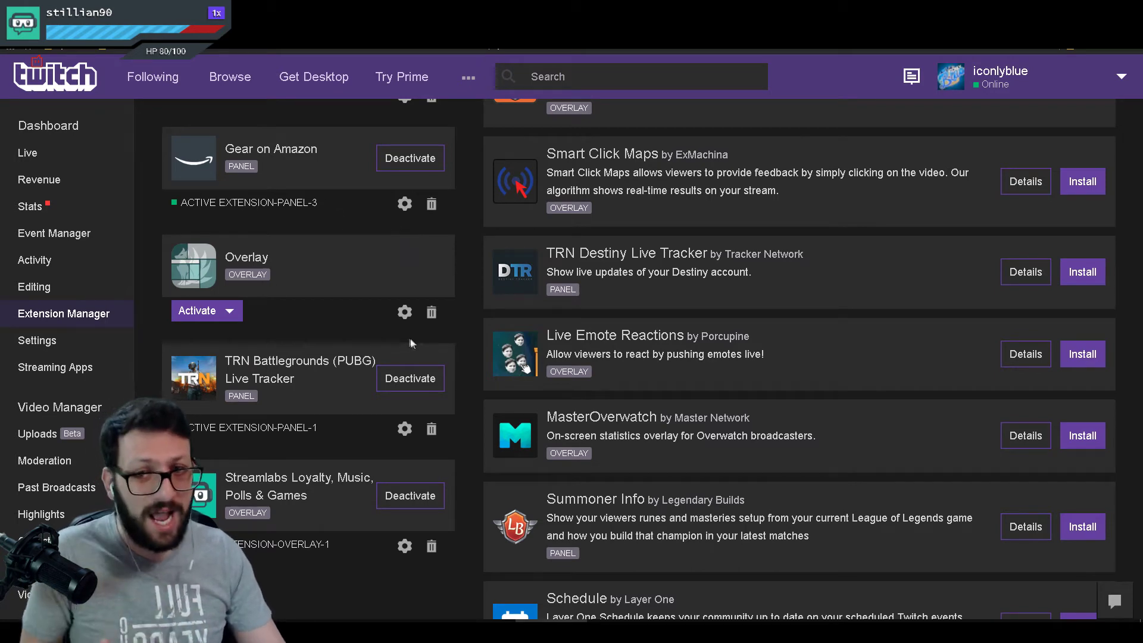
{"action": "scroll", "coordinate": [413, 338], "scroll_direction": "up", "scroll_amount": 3}
{"action": "left_click", "coordinate": [404, 275]}
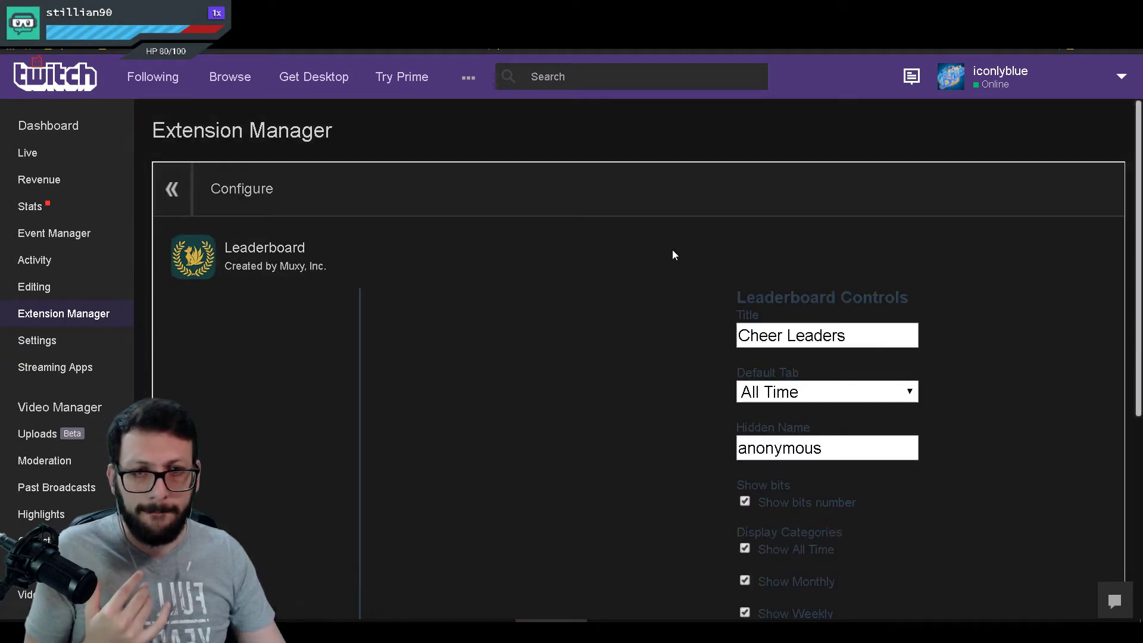
{"action": "scroll", "coordinate": [656, 245], "scroll_direction": "down", "scroll_amount": 2}
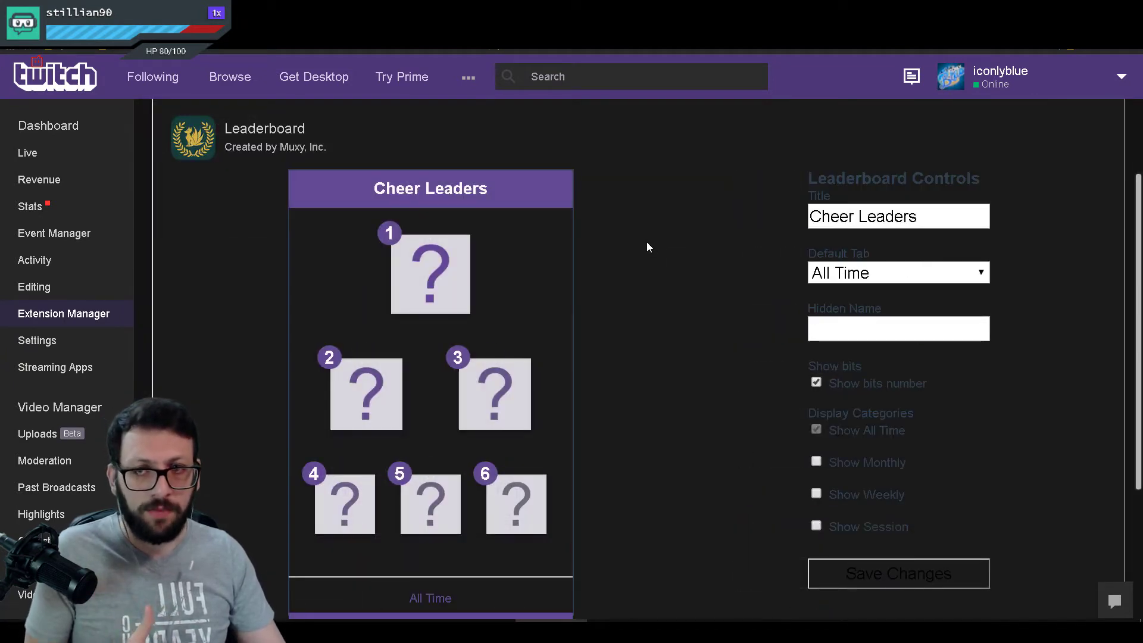
{"action": "scroll", "coordinate": [646, 242], "scroll_direction": "down", "scroll_amount": 1}
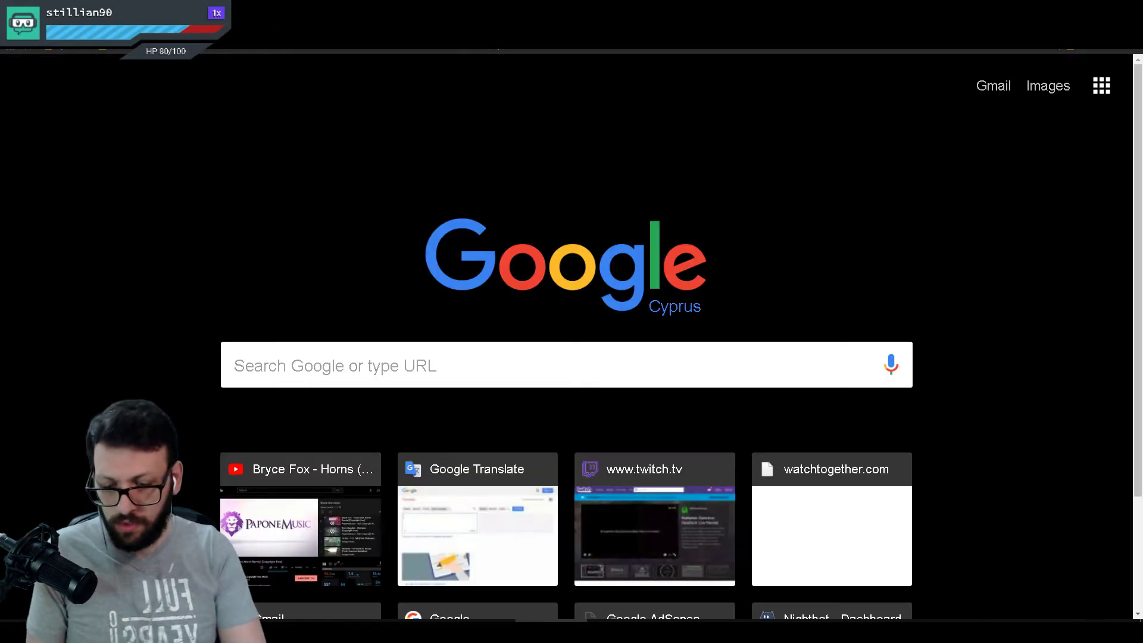
Look up "muxy" in a new browser tab and open the Muxy dashboard
{"action": "type", "text": "muxy"}
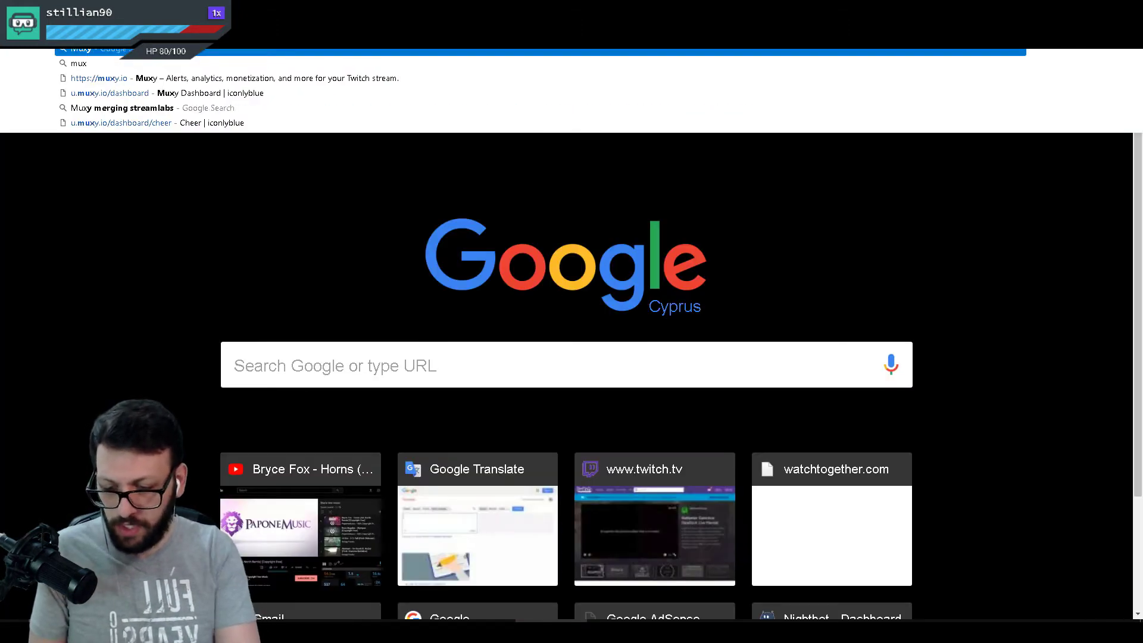
{"action": "key", "text": "Return"}
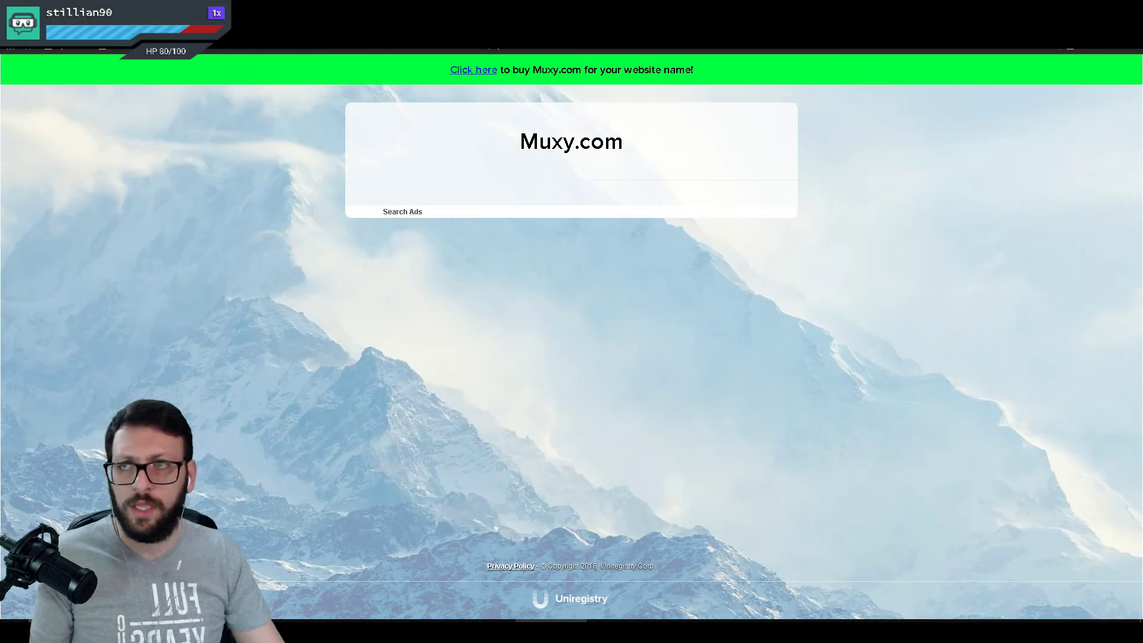
{"action": "key", "text": "alt+Left"}
{"action": "left_click", "coordinate": [275, 254]}
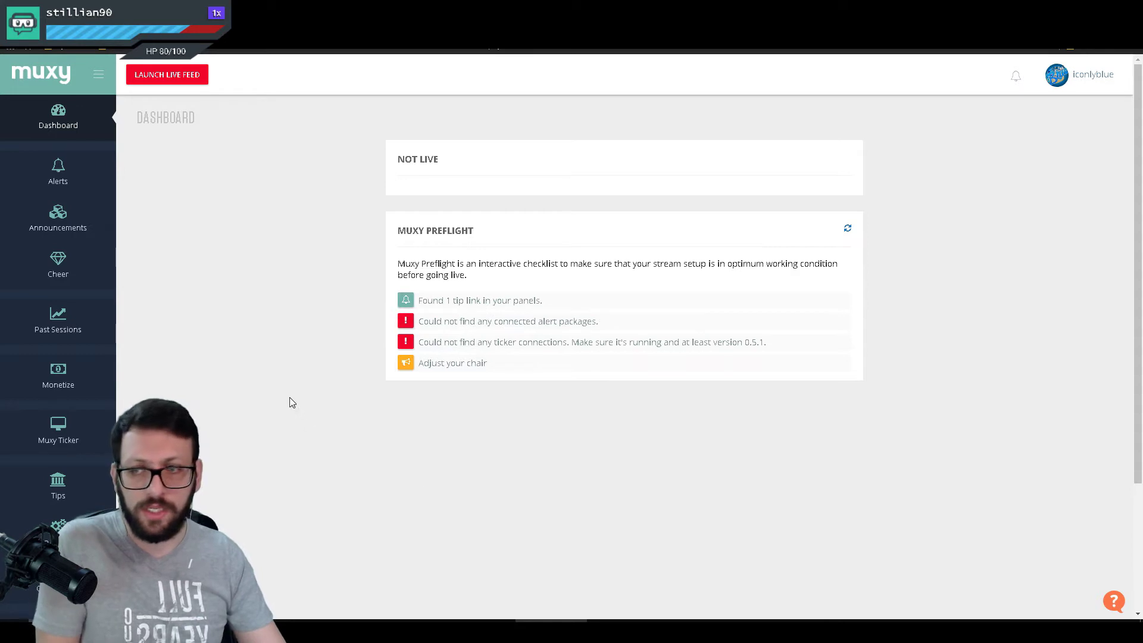
Open Muxy's Connections page and examine the Streamlabs, Nightbot, Discord and Muxybot connections
{"action": "scroll", "coordinate": [316, 405], "scroll_direction": "down", "scroll_amount": 3}
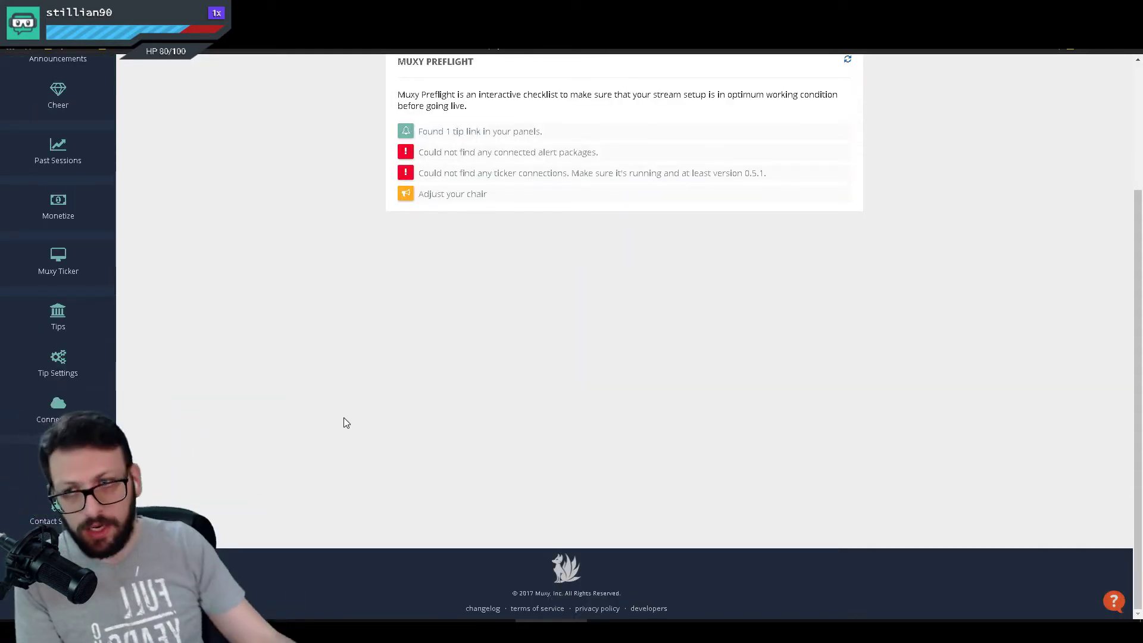
{"action": "left_click", "coordinate": [53, 411]}
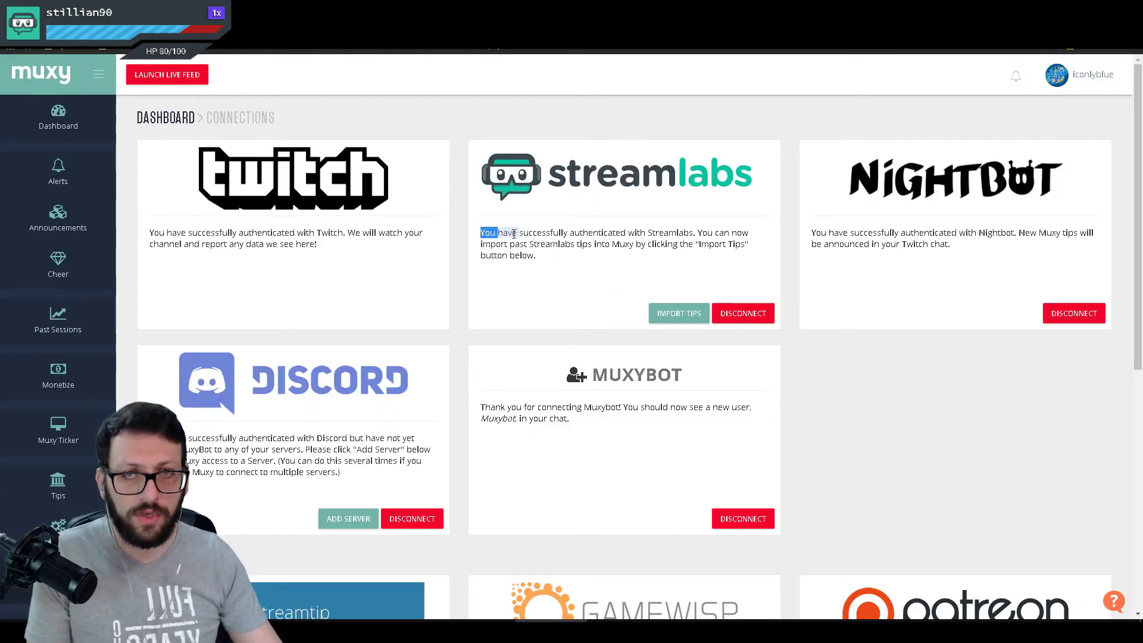
{"action": "left_click_drag", "start_coordinate": [496, 232], "coordinate": [647, 268]}
{"action": "left_click", "coordinate": [899, 400]}
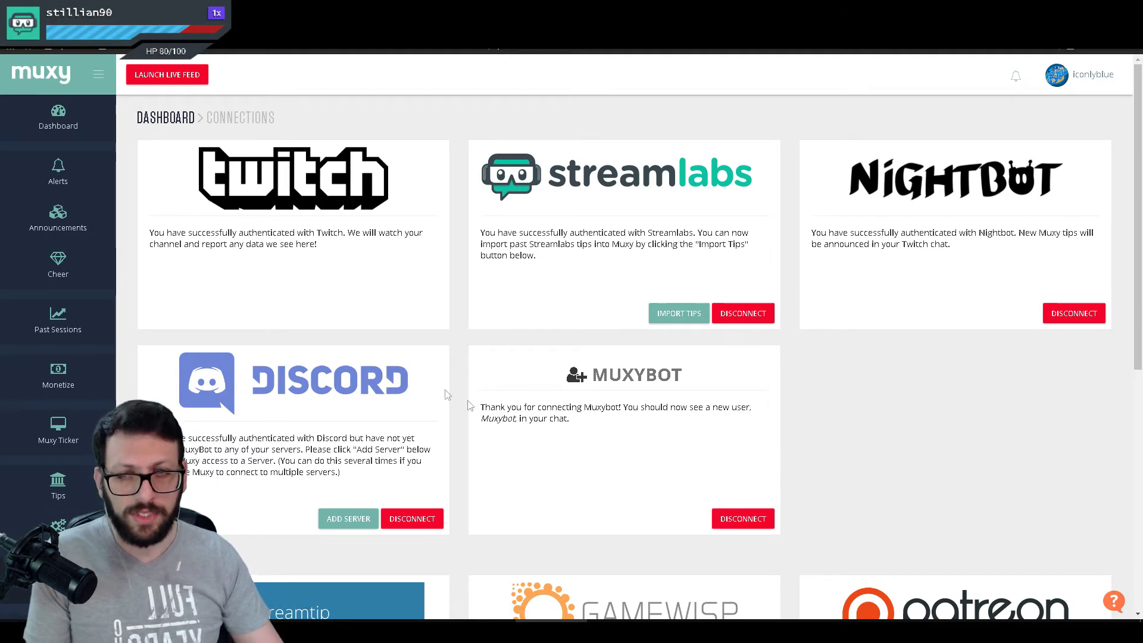
{"action": "scroll", "coordinate": [441, 372], "scroll_direction": "down", "scroll_amount": 1}
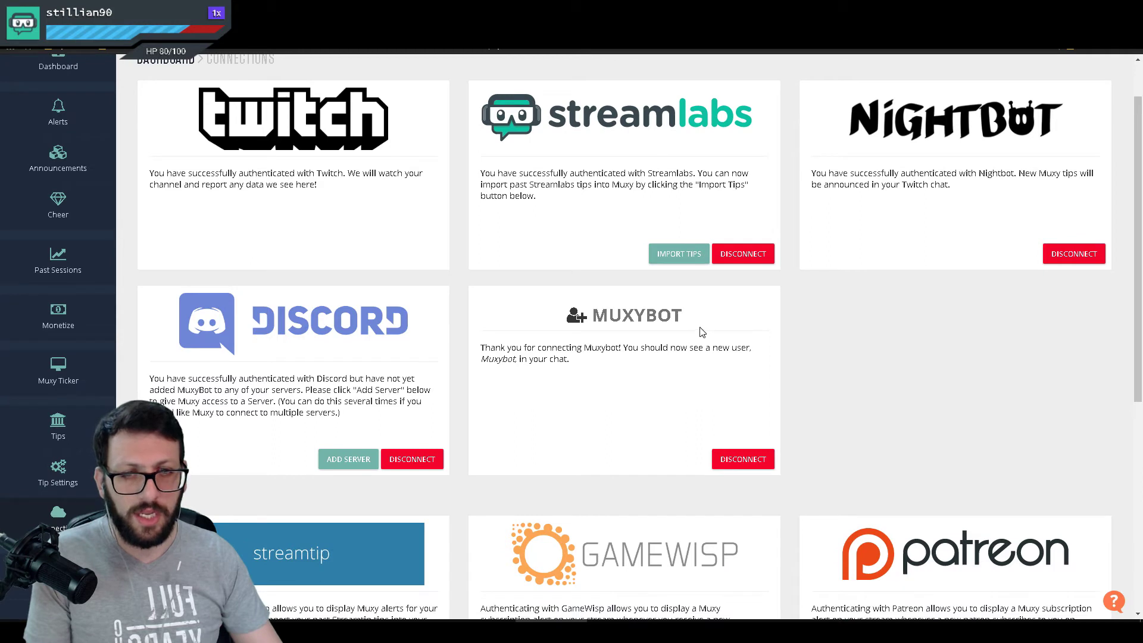
Return from Muxy to the Leaderboard extension's configuration and examine its title and Default Tab options
{"action": "left_click_drag", "start_coordinate": [658, 315], "coordinate": [581, 315]}
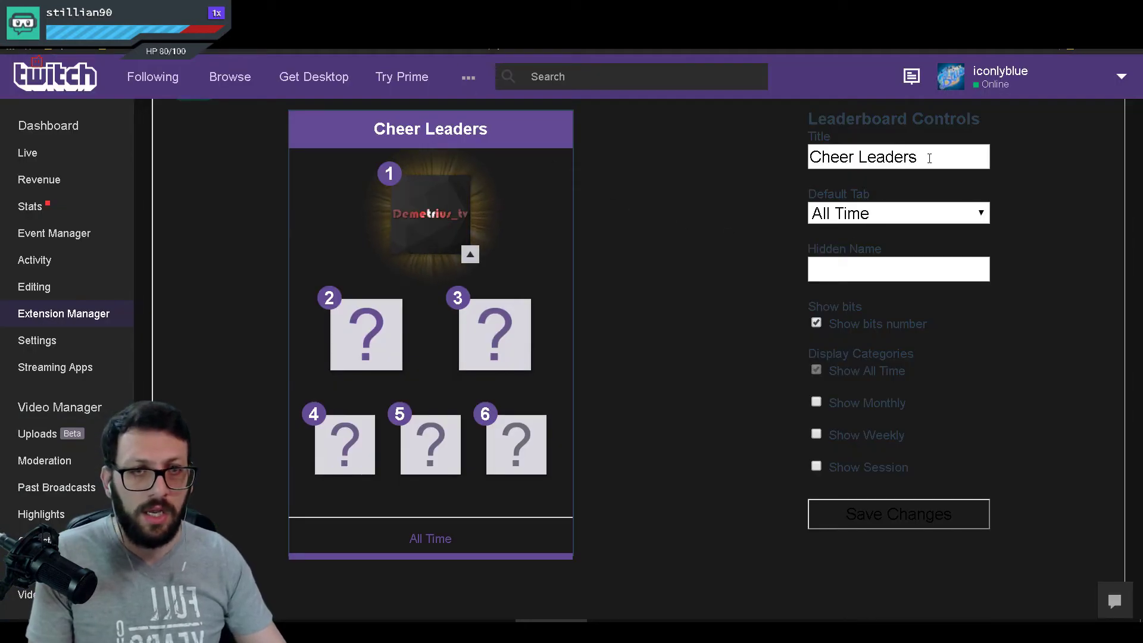
{"action": "left_click_drag", "start_coordinate": [927, 156], "coordinate": [794, 145]}
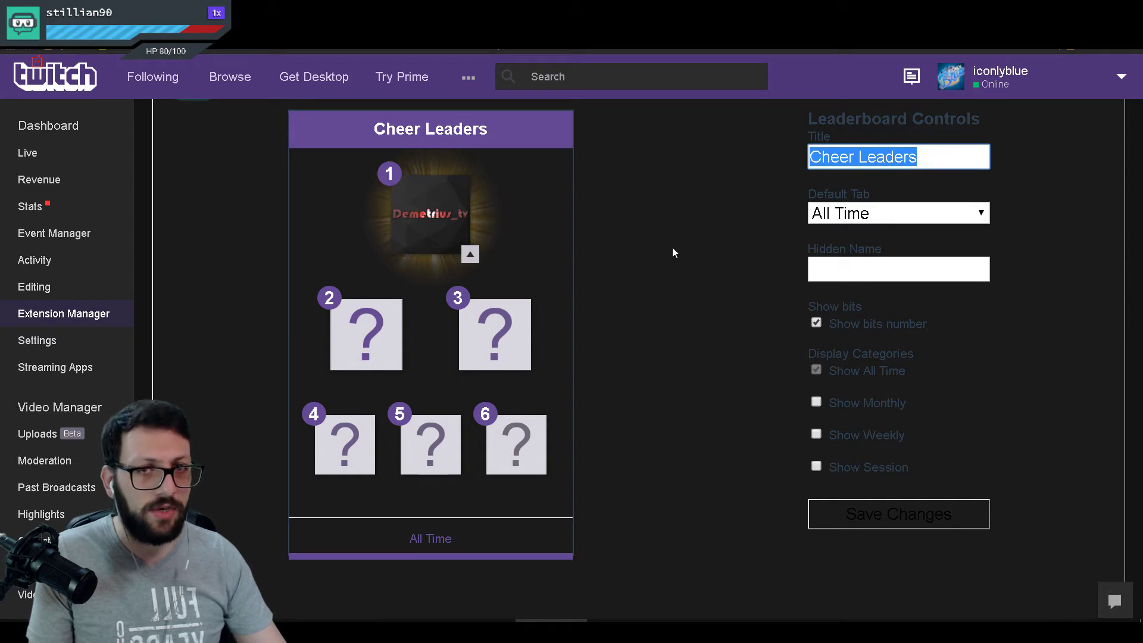
{"action": "scroll", "coordinate": [672, 250], "scroll_direction": "up", "scroll_amount": 1}
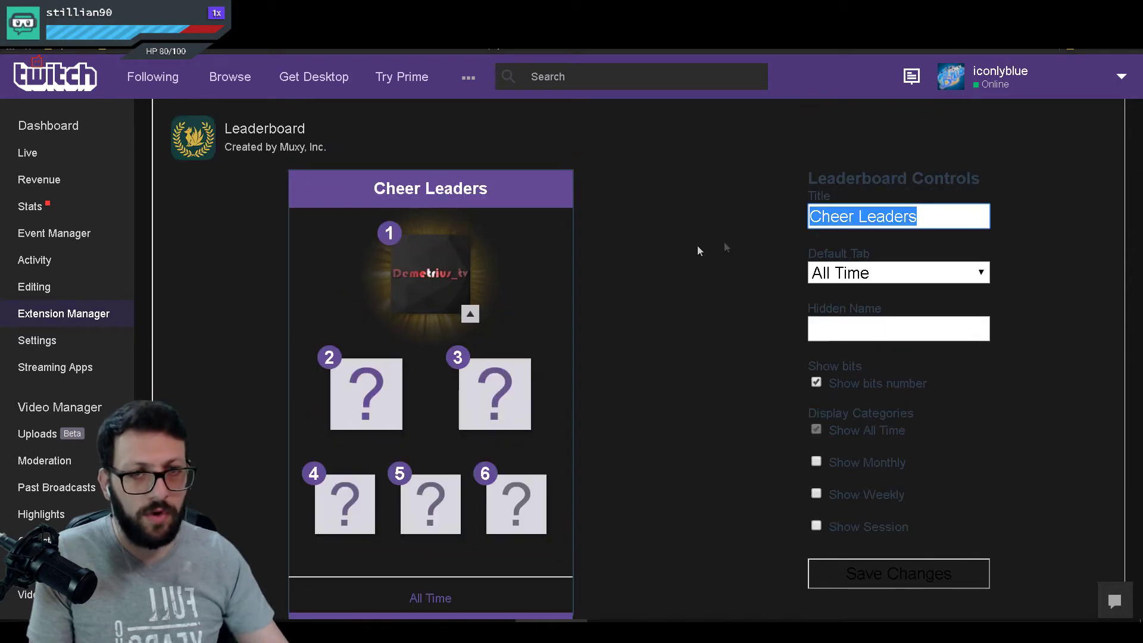
{"action": "left_click", "coordinate": [878, 274]}
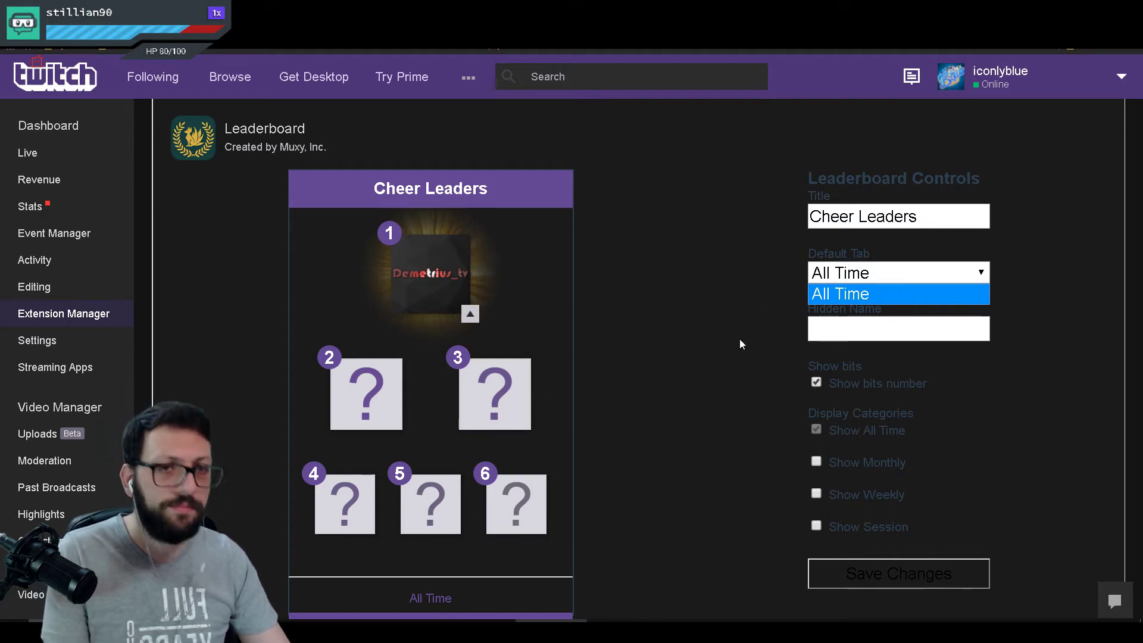
{"action": "left_click", "coordinate": [873, 298]}
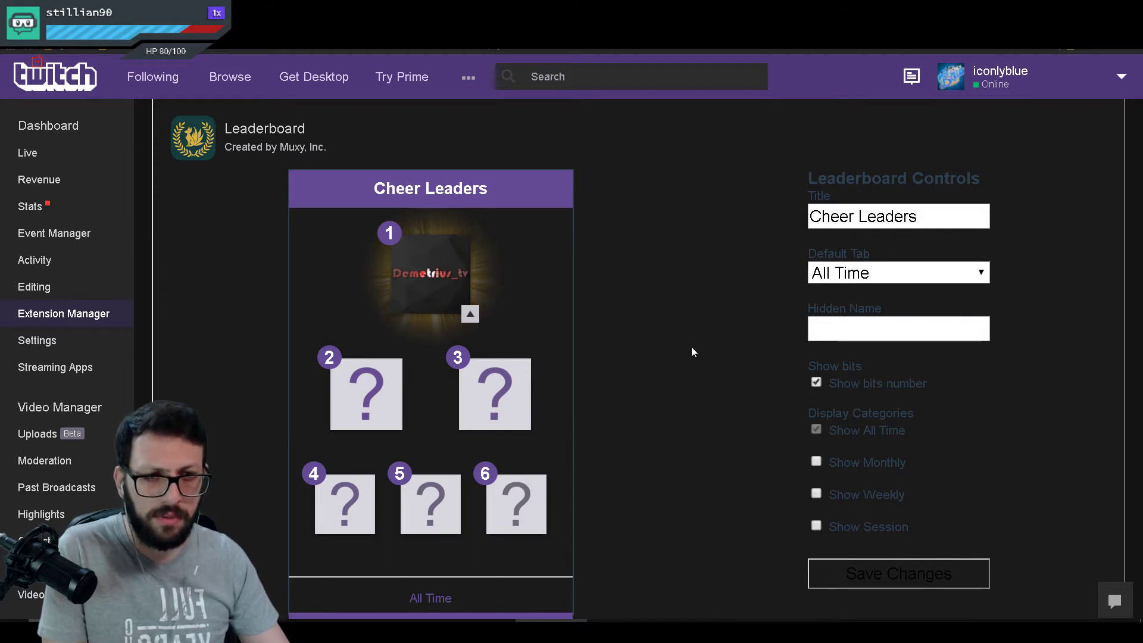
{"action": "left_click", "coordinate": [886, 273]}
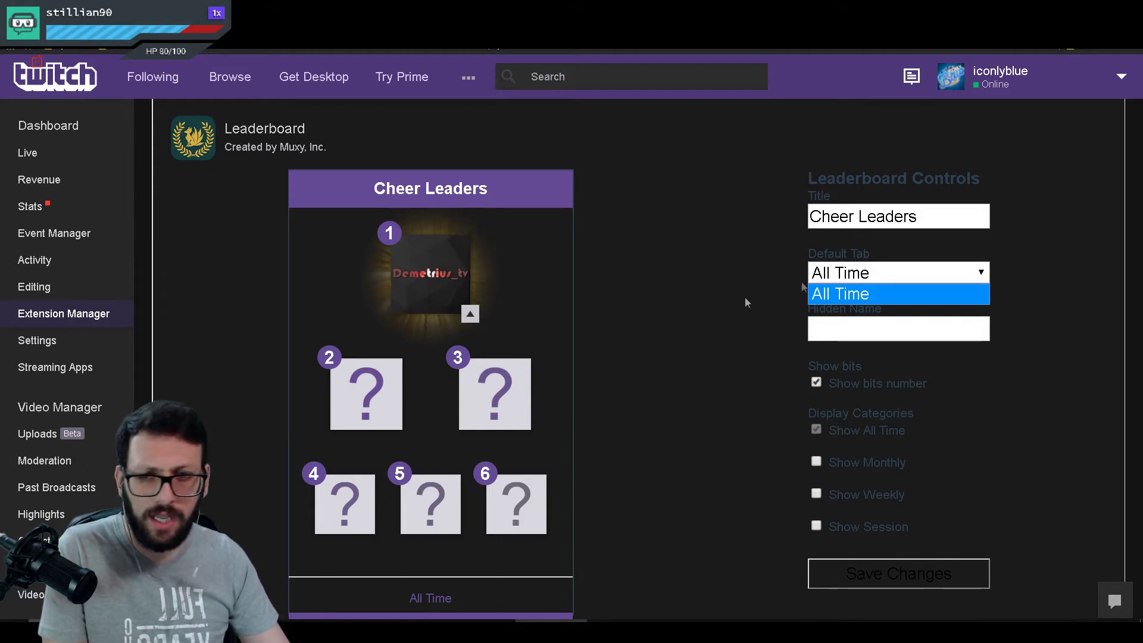
Try out the Leaderboard's Monthly, Weekly and Session display categories by turning them on and back off
{"action": "scroll", "coordinate": [727, 305], "scroll_direction": "down", "scroll_amount": 3}
{"action": "scroll", "coordinate": [726, 298], "scroll_direction": "up", "scroll_amount": 2}
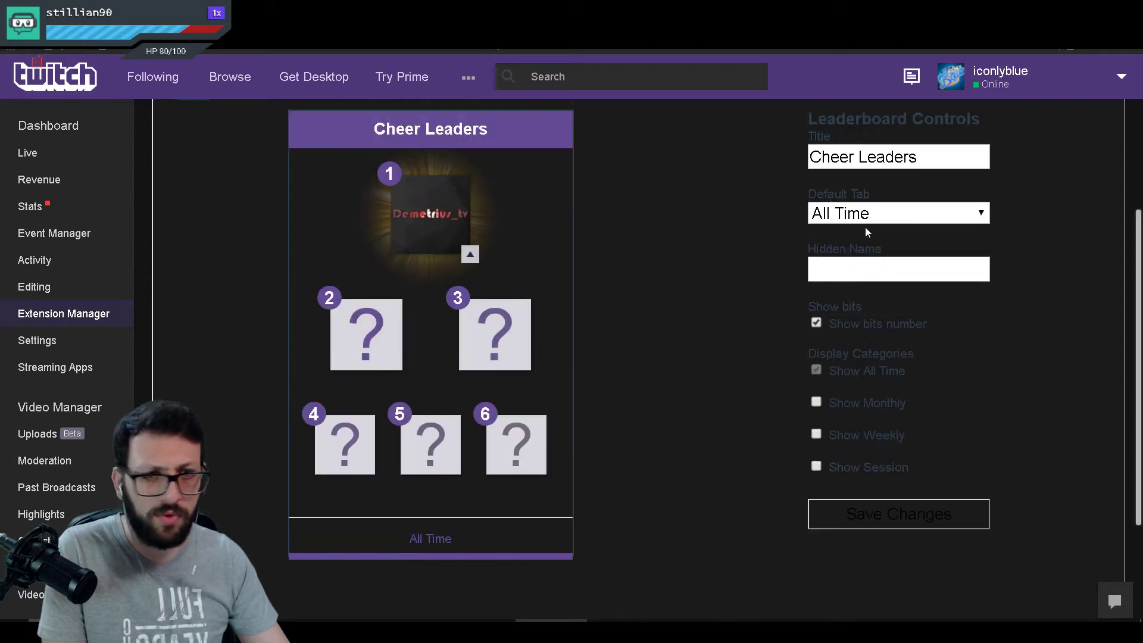
{"action": "left_click", "coordinate": [817, 402]}
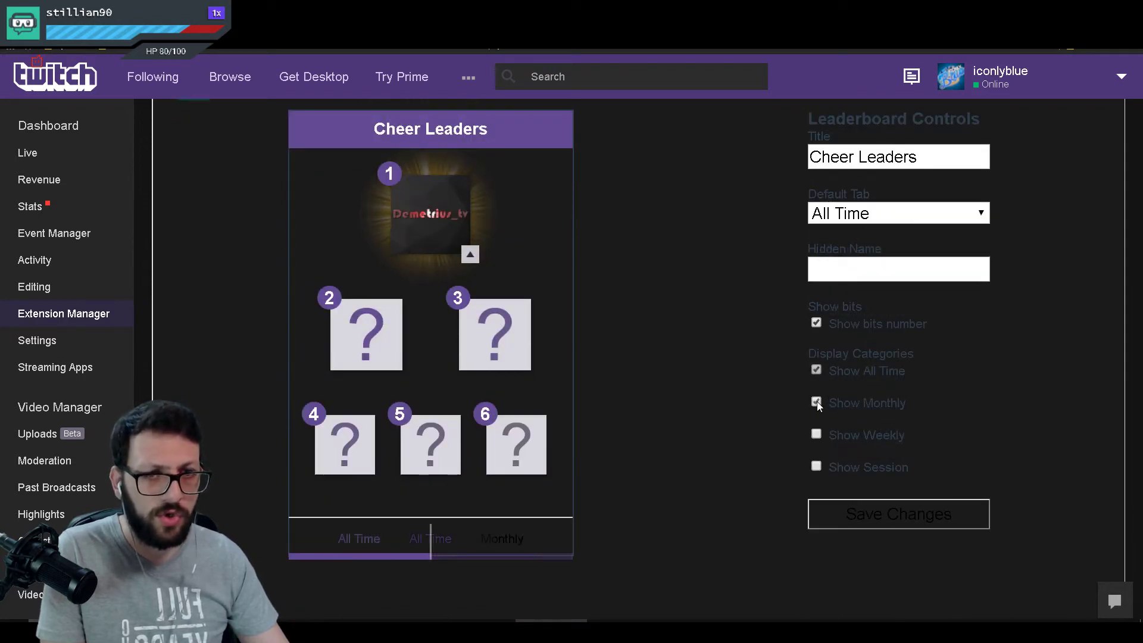
{"action": "left_click", "coordinate": [817, 435]}
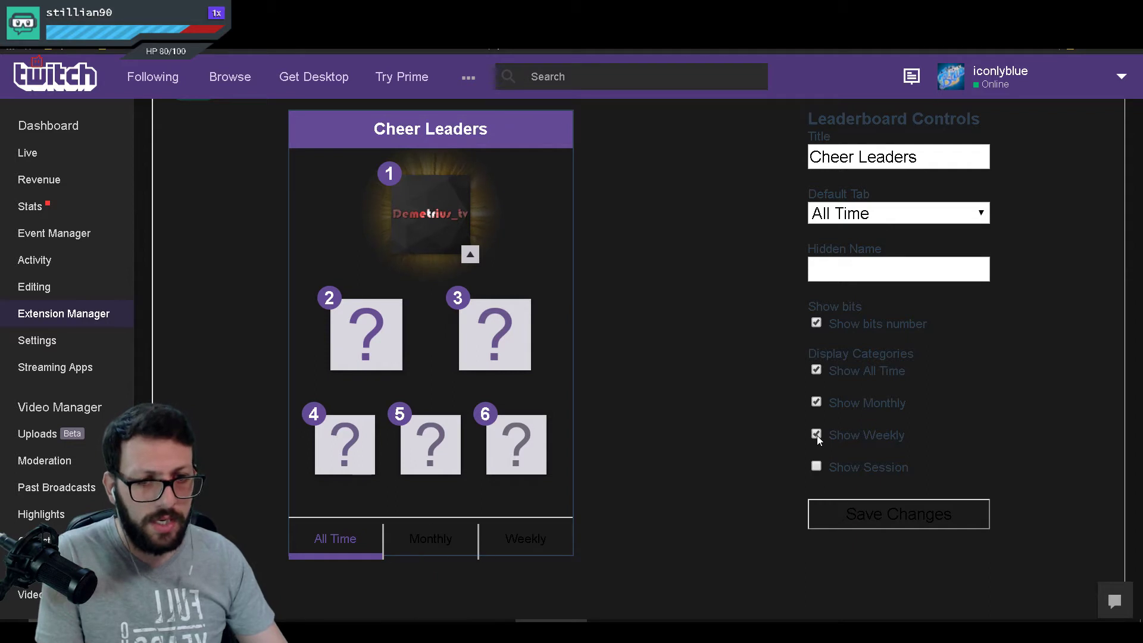
{"action": "left_click", "coordinate": [817, 468]}
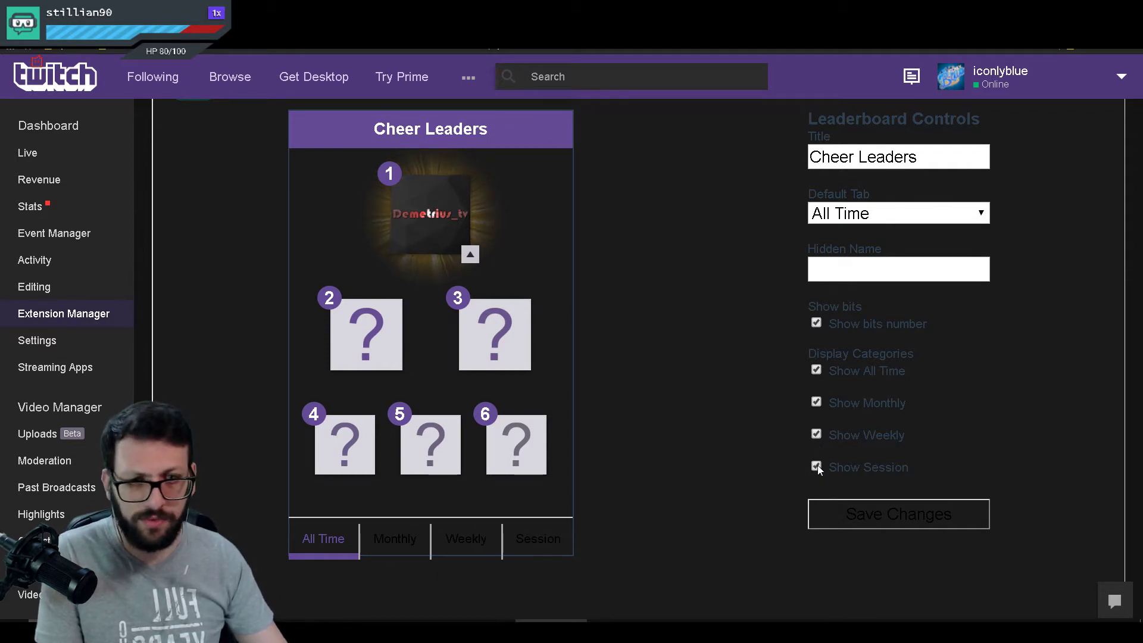
{"action": "left_click", "coordinate": [817, 468]}
{"action": "left_click", "coordinate": [816, 403]}
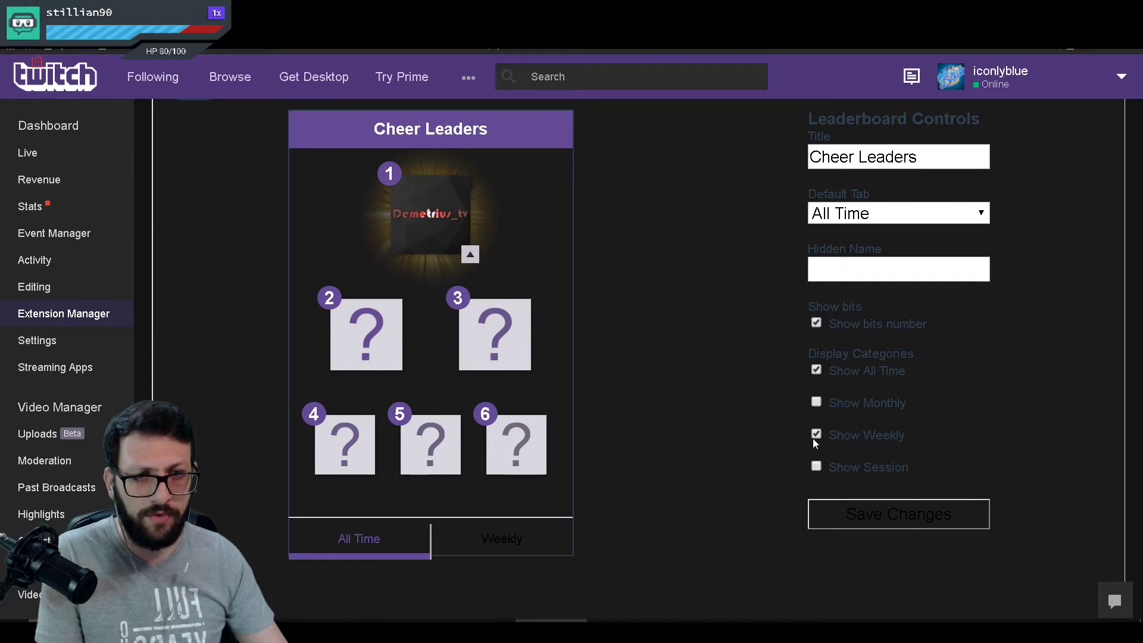
{"action": "left_click", "coordinate": [815, 436]}
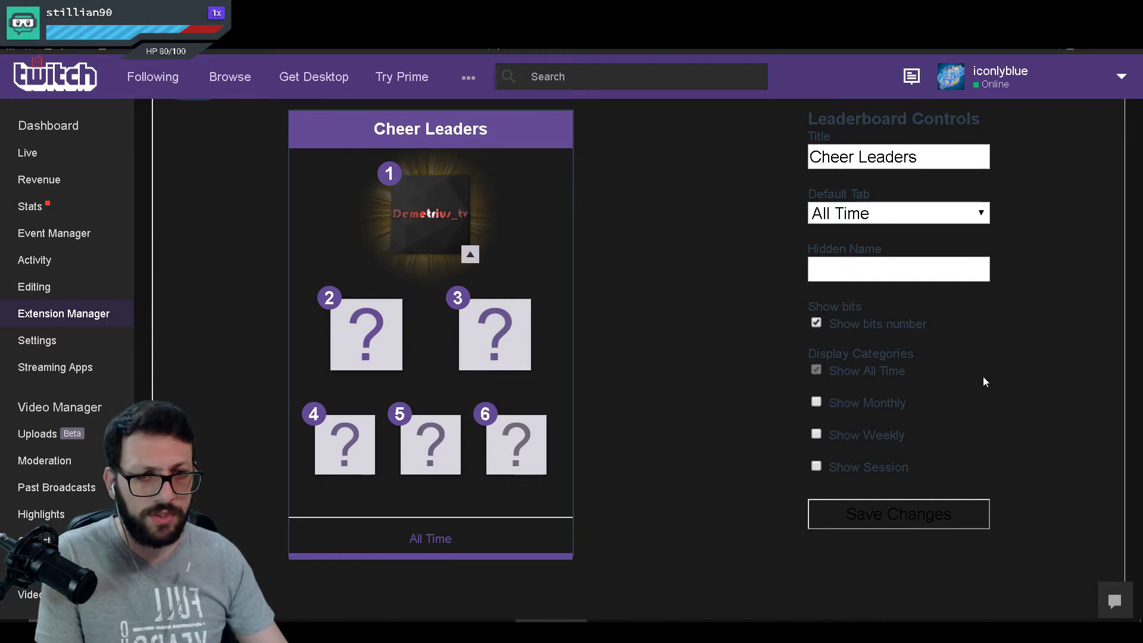
Look over the Leaderboard's Hidden Name field and remaining settings, and return to the installed extensions list
{"action": "scroll", "coordinate": [959, 360], "scroll_direction": "up", "scroll_amount": 1}
{"action": "left_click", "coordinate": [969, 334]}
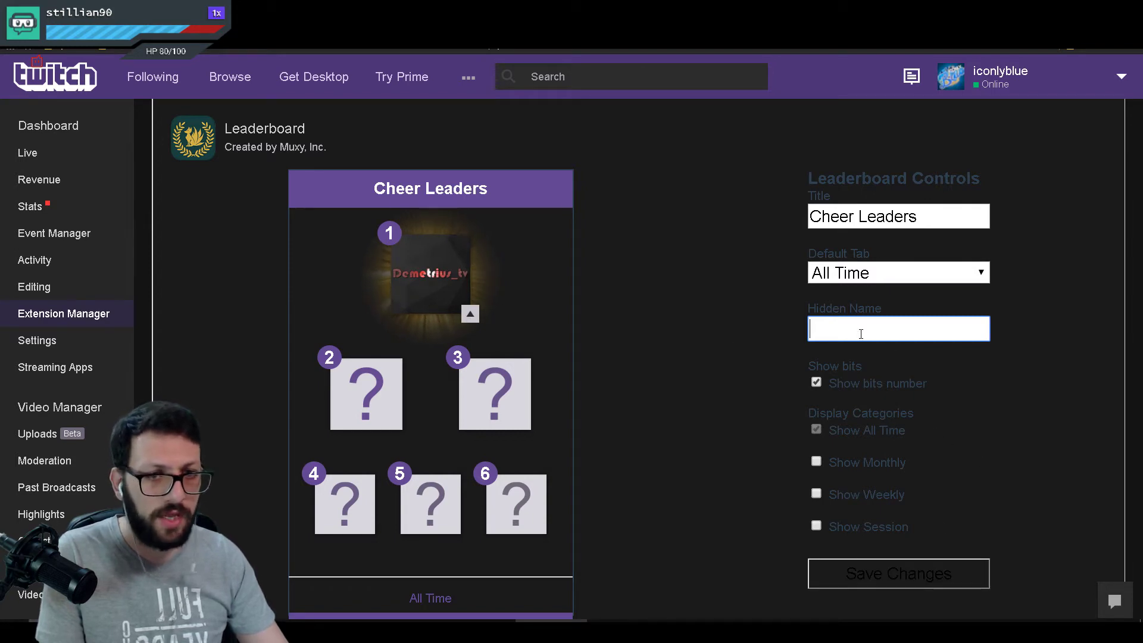
{"action": "scroll", "coordinate": [971, 477], "scroll_direction": "down", "scroll_amount": 4}
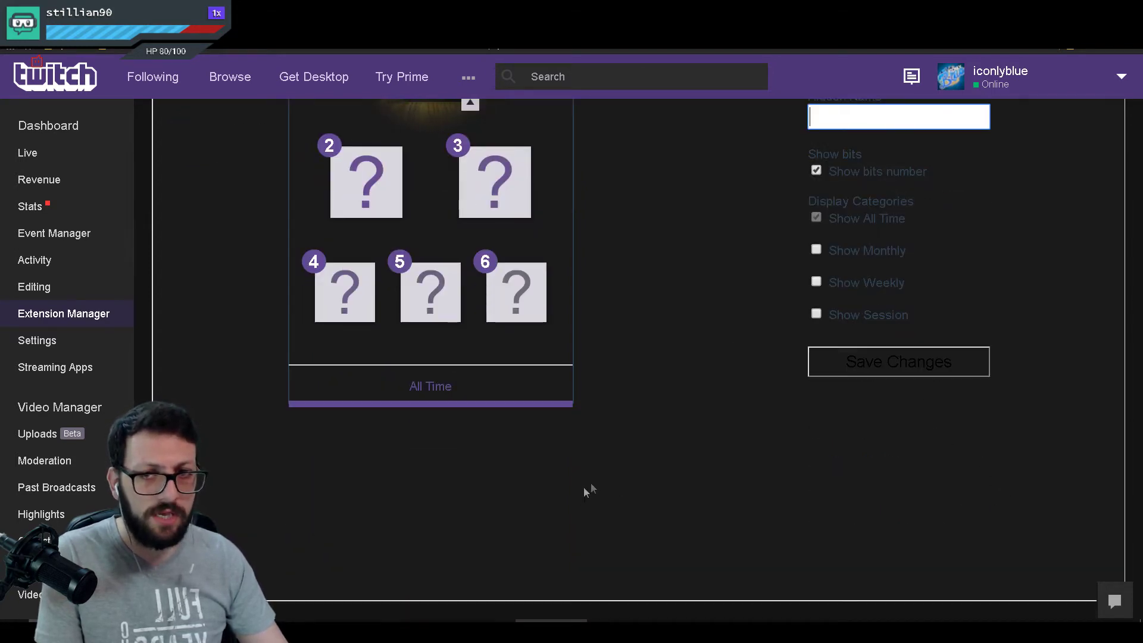
{"action": "scroll", "coordinate": [590, 486], "scroll_direction": "up", "scroll_amount": 6}
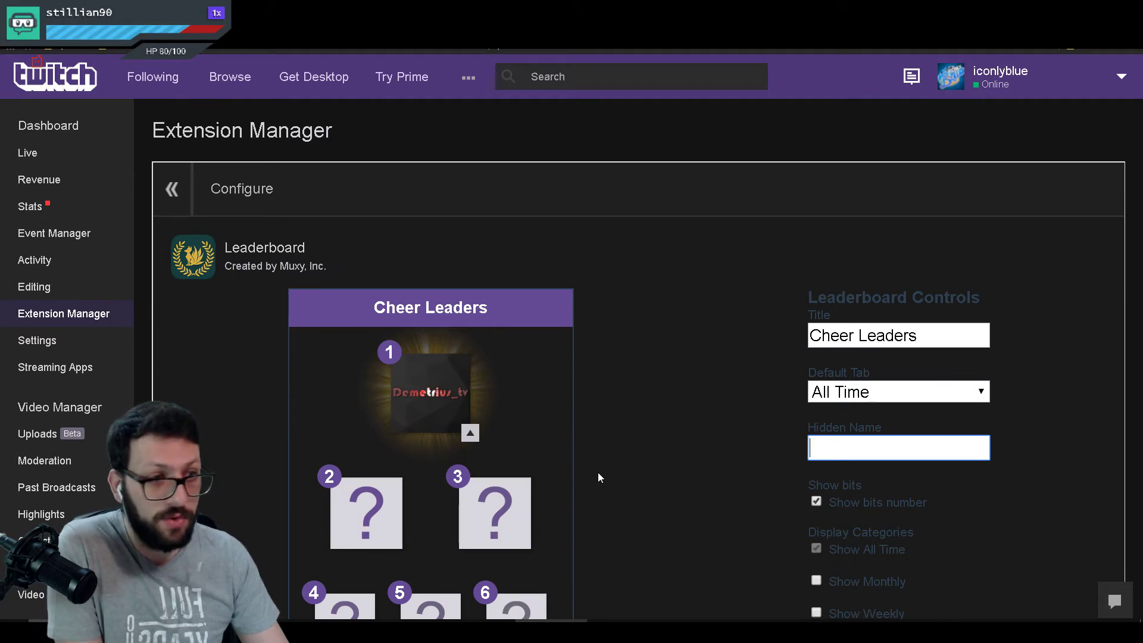
{"action": "left_click", "coordinate": [182, 193]}
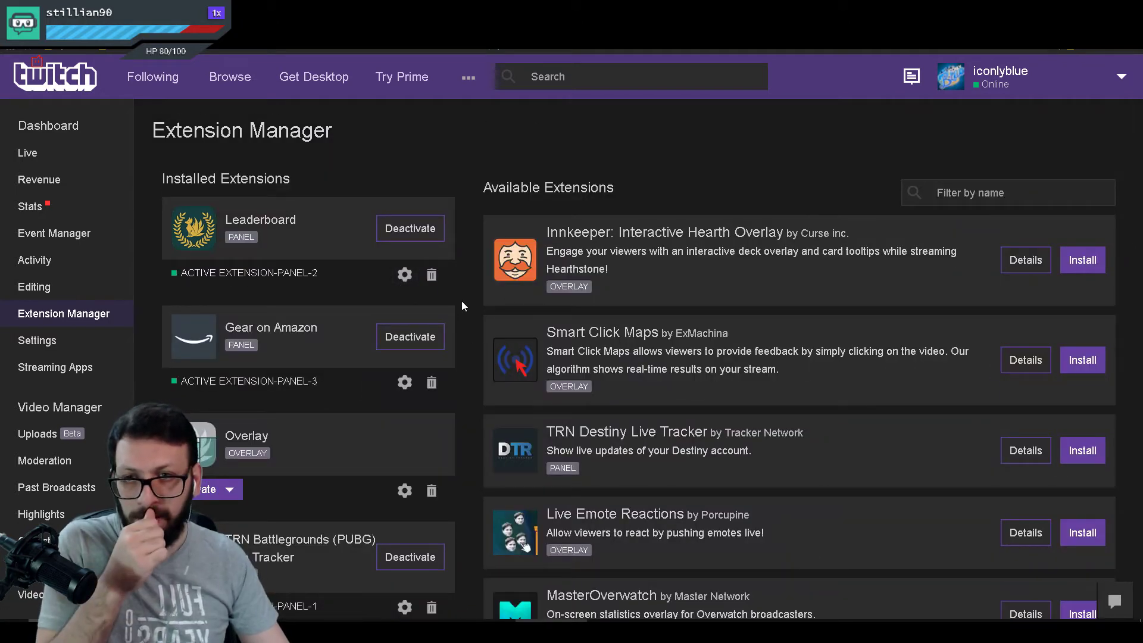
Open the Gear on Amazon extension's configuration page, look through it and return to the installed extensions list
{"action": "scroll", "coordinate": [462, 303], "scroll_direction": "down", "scroll_amount": 2}
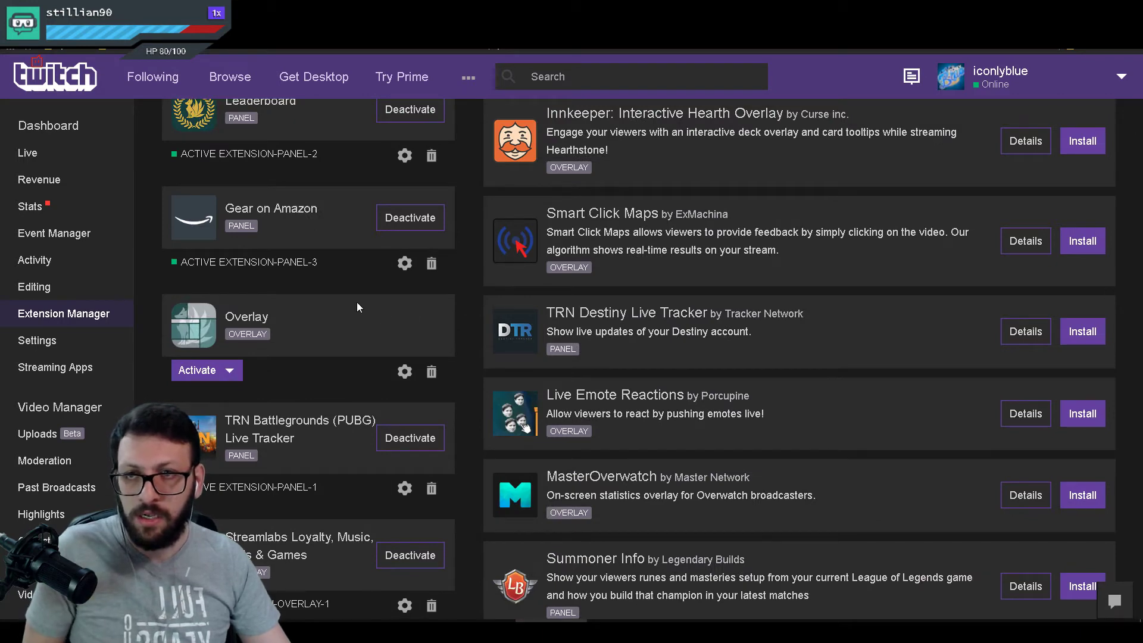
{"action": "left_click", "coordinate": [403, 264]}
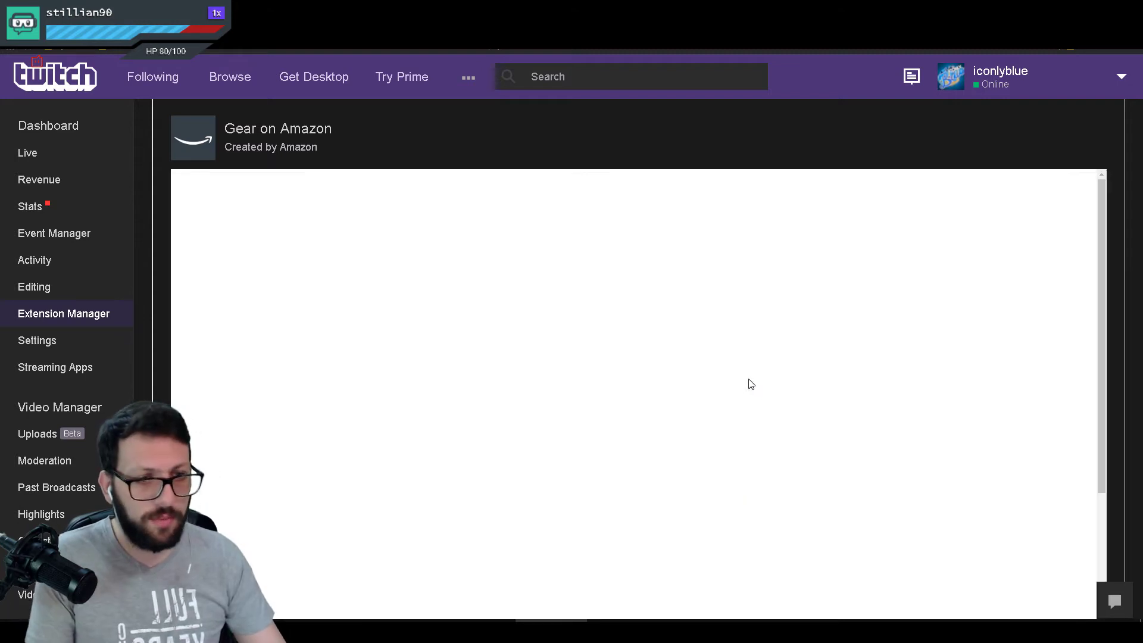
{"action": "scroll", "coordinate": [747, 377], "scroll_direction": "down", "scroll_amount": 5}
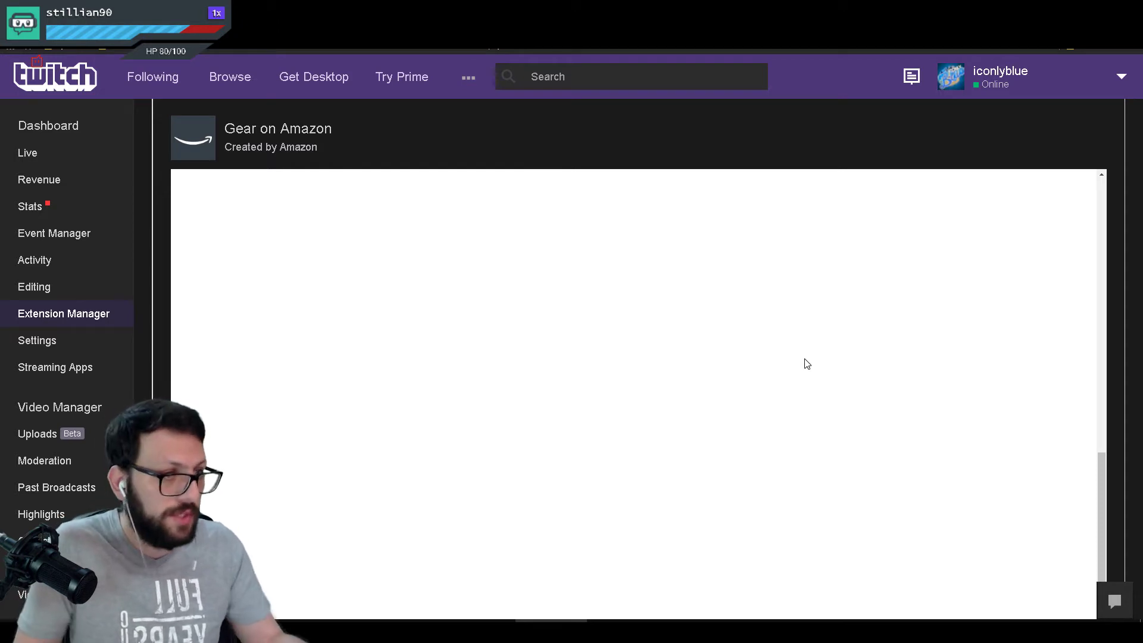
{"action": "scroll", "coordinate": [224, 113], "scroll_direction": "up", "scroll_amount": 2}
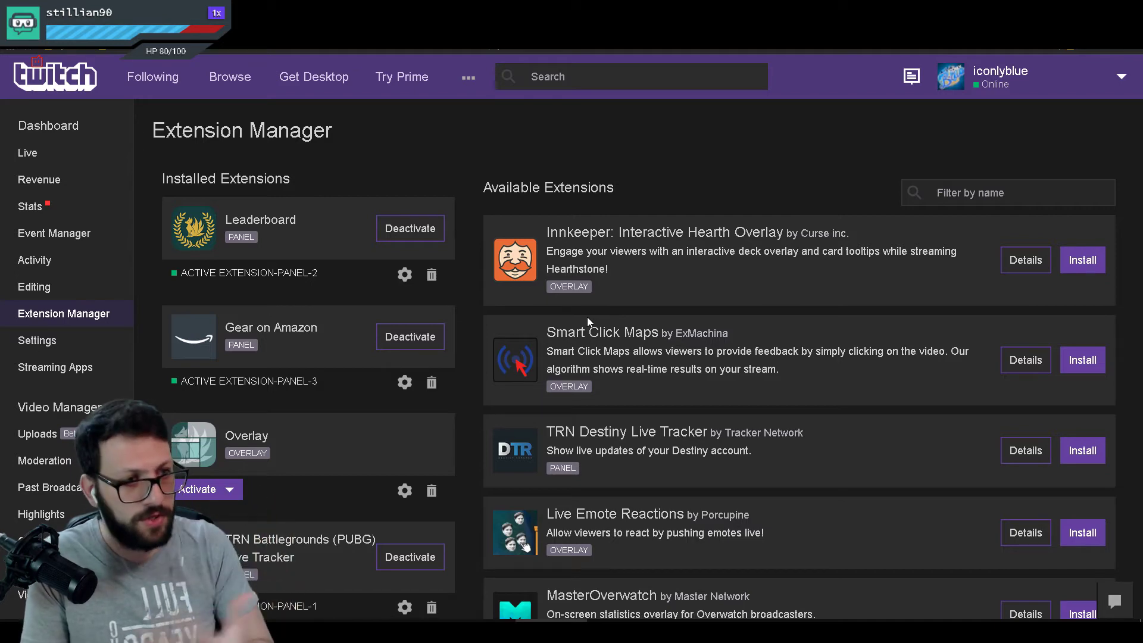
Open the TRN Battlegrounds (PUBG) Live Tracker's configuration, check the PU Battlegrounds Name field and save the settings
{"action": "scroll", "coordinate": [357, 325], "scroll_direction": "down", "scroll_amount": 3}
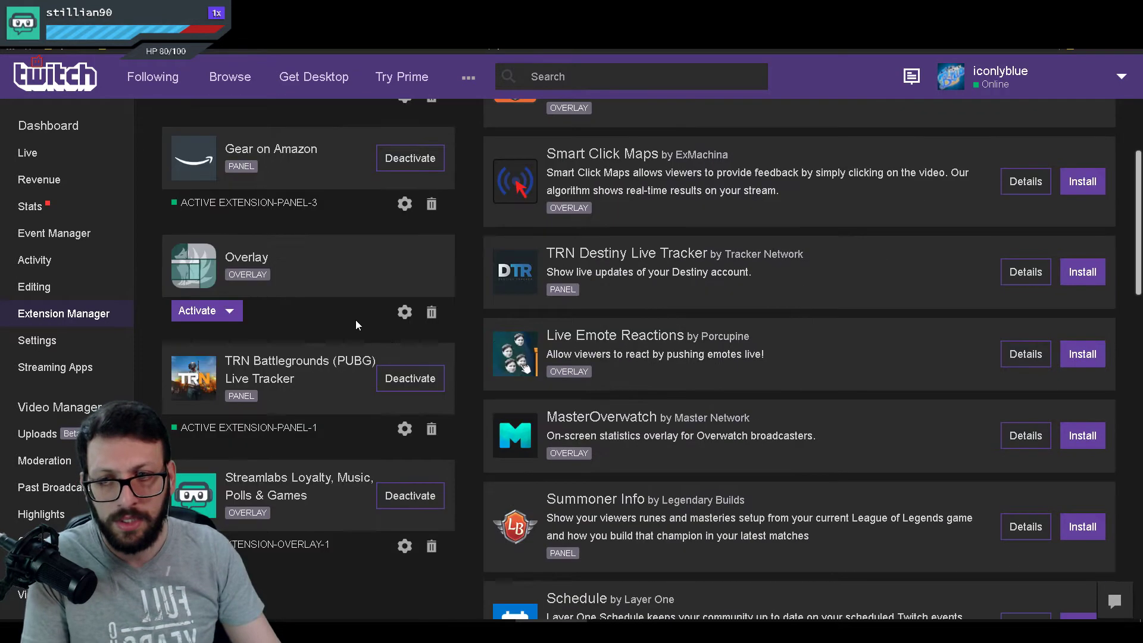
{"action": "scroll", "coordinate": [345, 322], "scroll_direction": "down", "scroll_amount": 3}
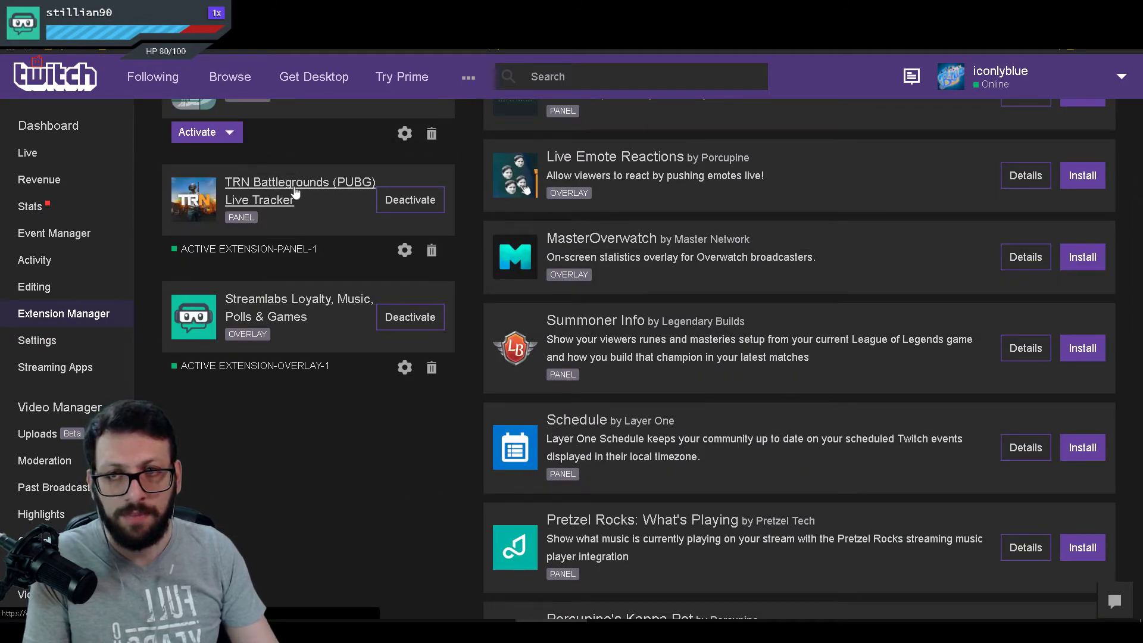
{"action": "left_click", "coordinate": [402, 253]}
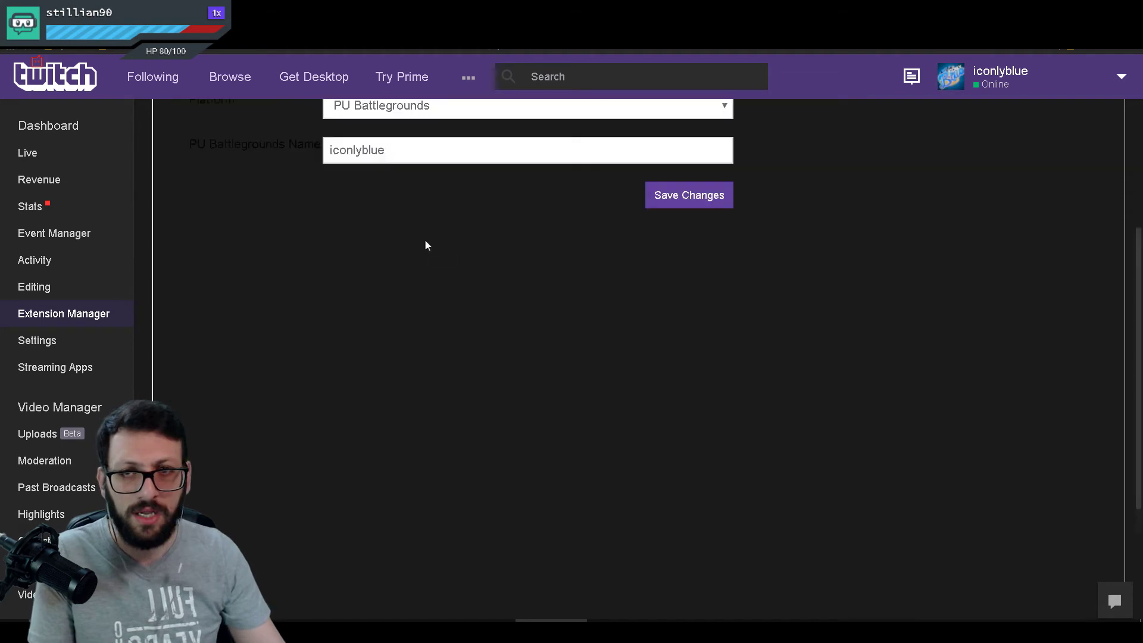
{"action": "left_click", "coordinate": [412, 364]}
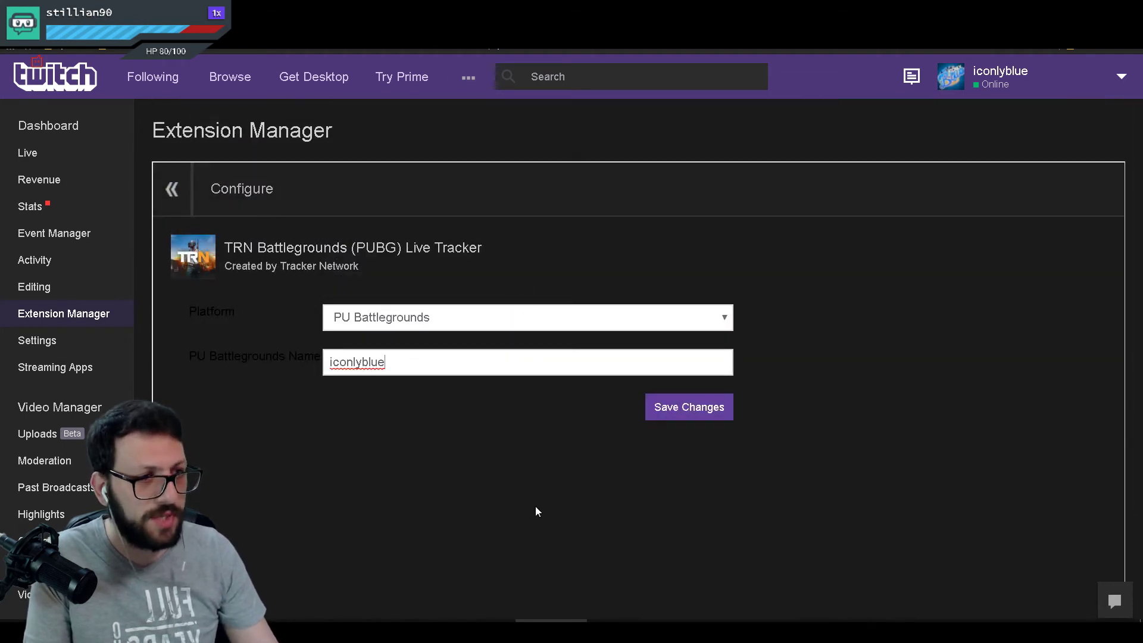
{"action": "left_click", "coordinate": [680, 410]}
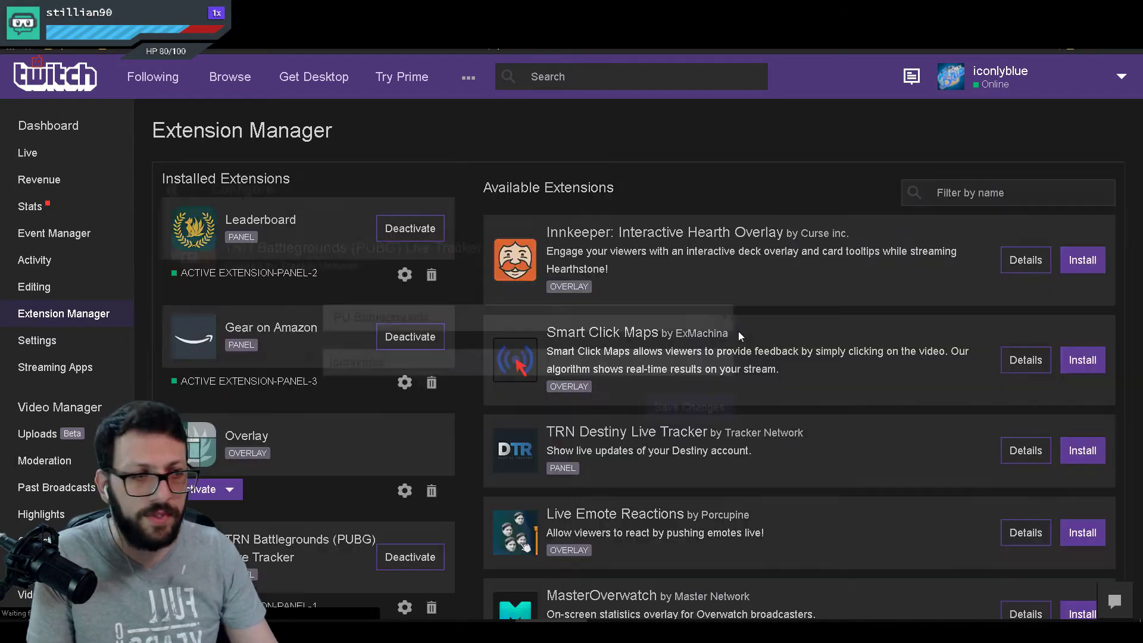
Check the extension panels on the channel page and return to the Extension Manager
{"action": "key", "text": "alt+Left"}
{"action": "scroll", "coordinate": [767, 256], "scroll_direction": "down", "scroll_amount": 10}
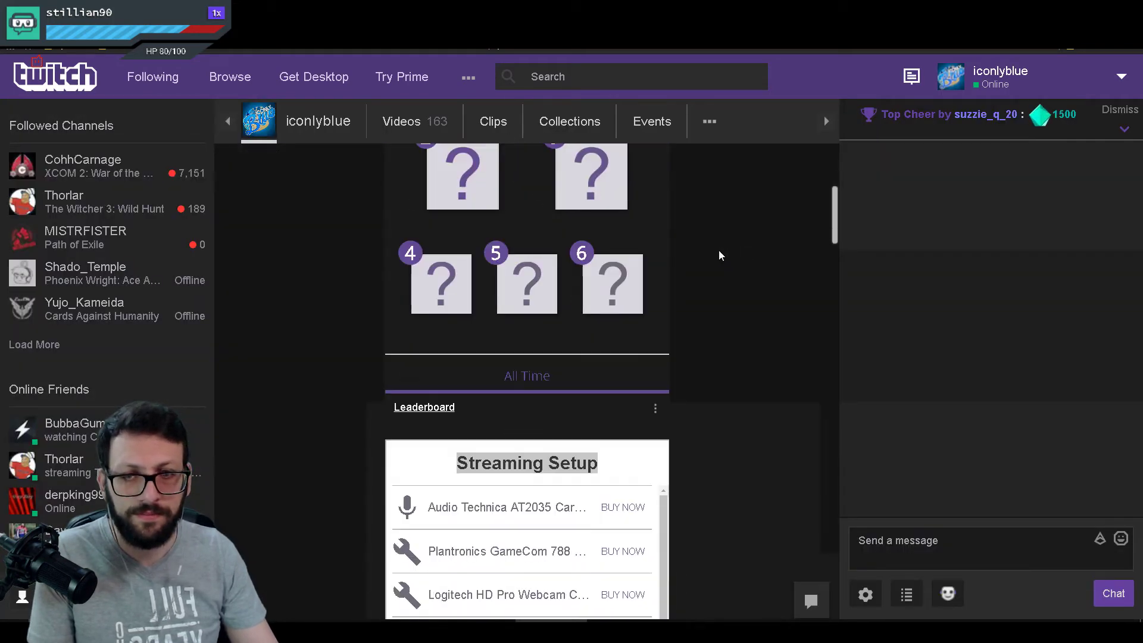
{"action": "key", "text": "alt+Right"}
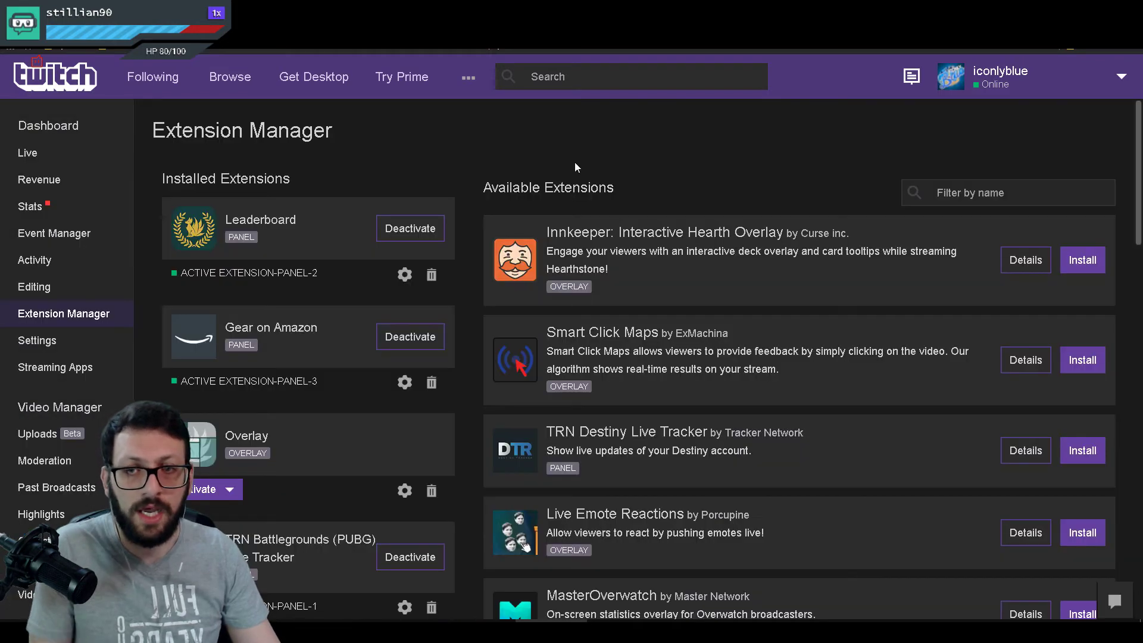
Examine which panel slots are assigned to the Leaderboard, Gear on Amazon and TRN Battlegrounds extensions
{"action": "scroll", "coordinate": [459, 220], "scroll_direction": "down", "scroll_amount": 3}
{"action": "scroll", "coordinate": [462, 223], "scroll_direction": "up", "scroll_amount": 2}
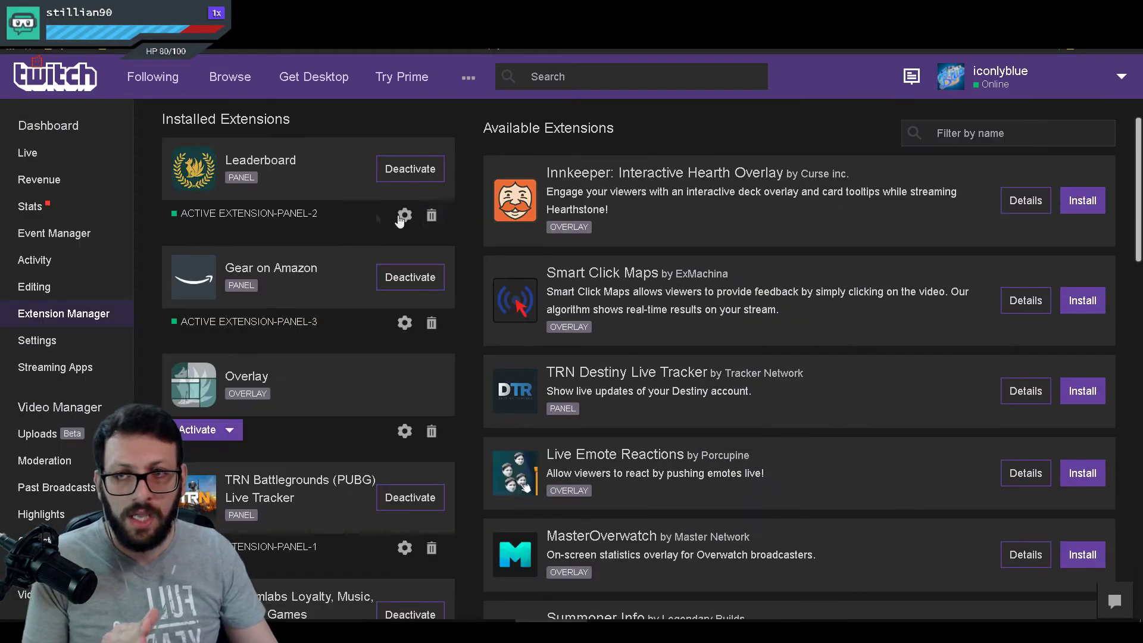
{"action": "left_click_drag", "start_coordinate": [320, 212], "coordinate": [195, 213]}
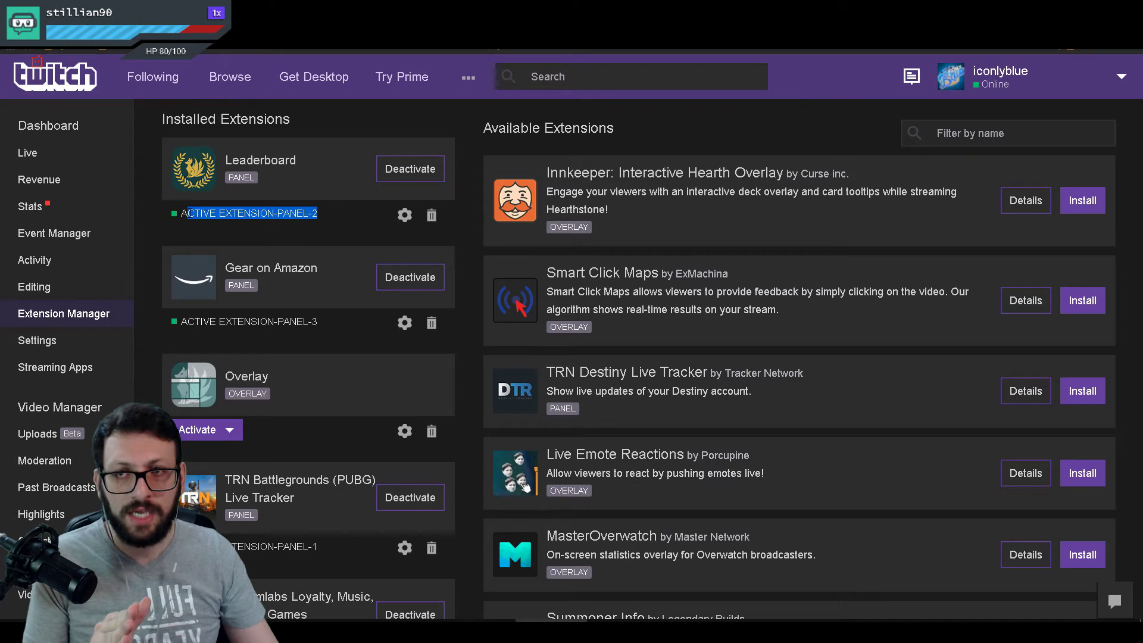
{"action": "left_click_drag", "start_coordinate": [337, 325], "coordinate": [250, 324]}
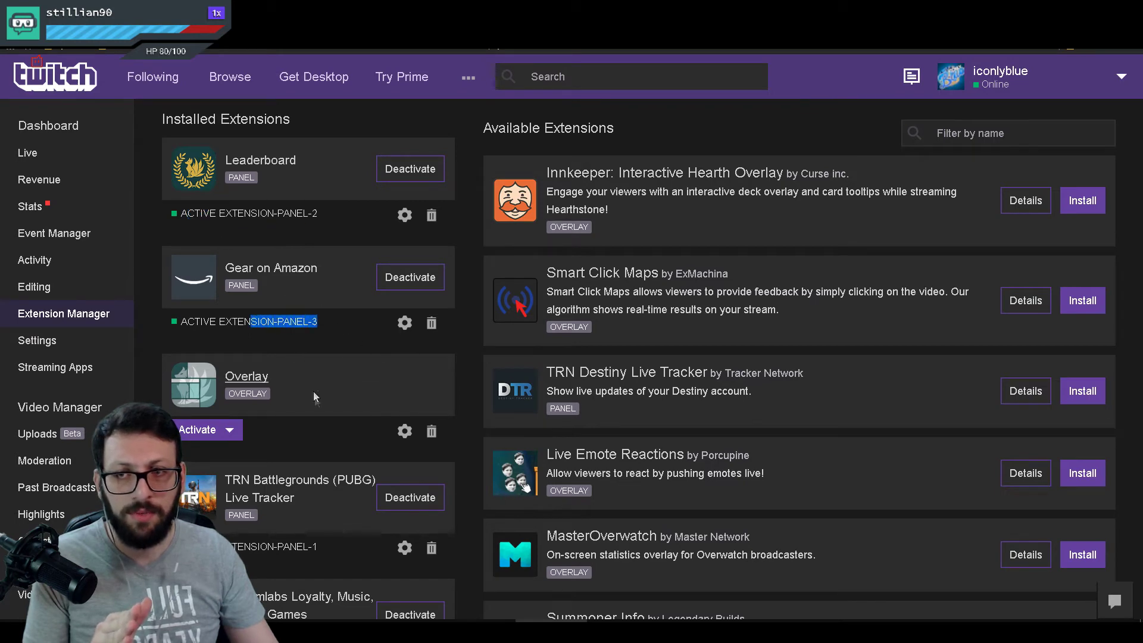
{"action": "scroll", "coordinate": [331, 360], "scroll_direction": "down", "scroll_amount": 3}
{"action": "left_click_drag", "start_coordinate": [331, 364], "coordinate": [244, 368]}
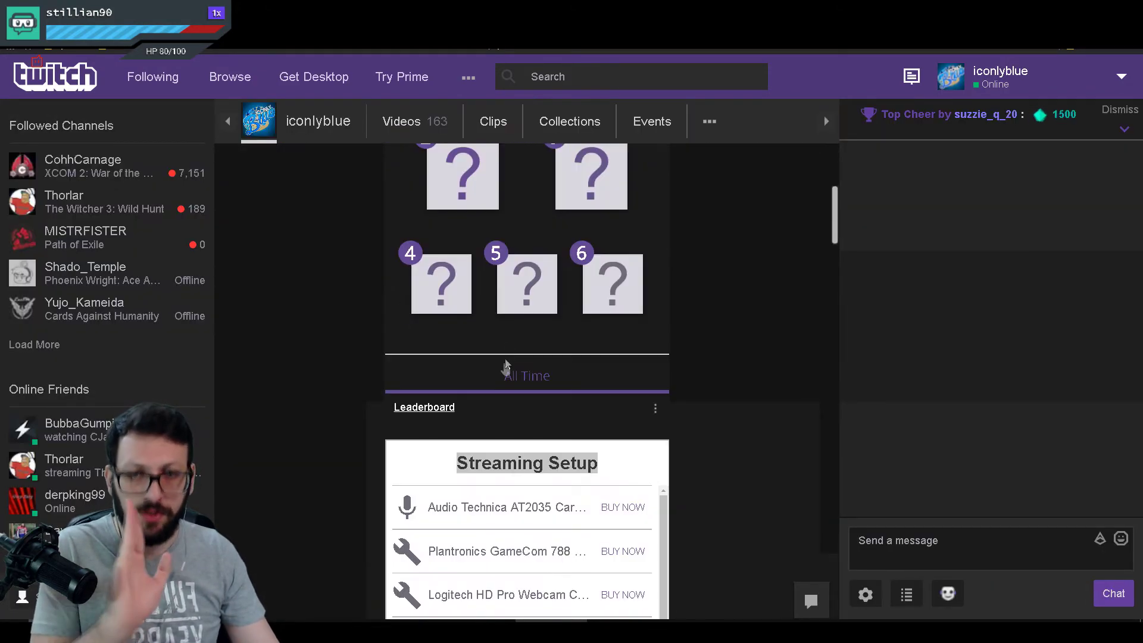
Enable Edit Panels on the channel page and move the Leaderboard panel below the Gear on Amazon panel
{"action": "scroll", "coordinate": [505, 365], "scroll_direction": "down", "scroll_amount": 12}
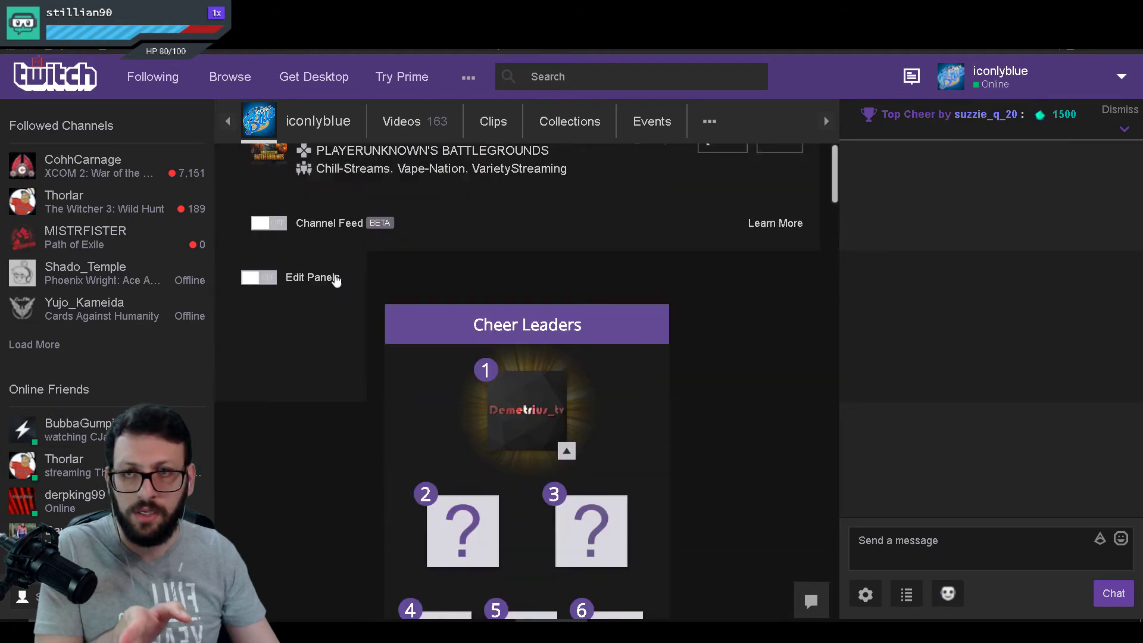
{"action": "left_click", "coordinate": [267, 279]}
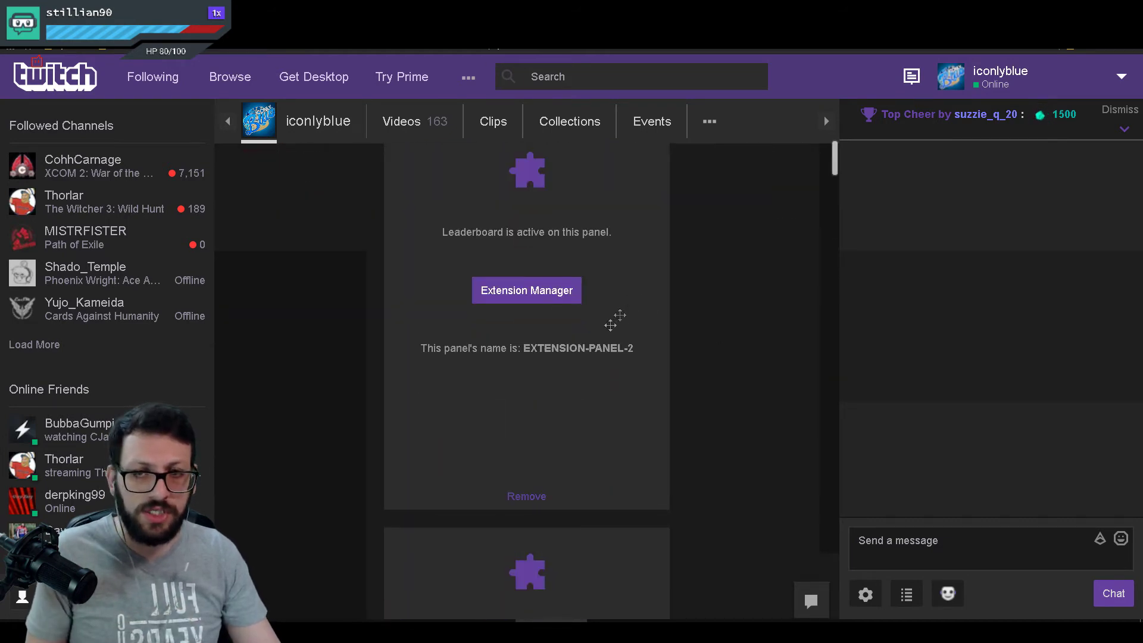
{"action": "left_click_drag", "start_coordinate": [615, 320], "coordinate": [594, 553]}
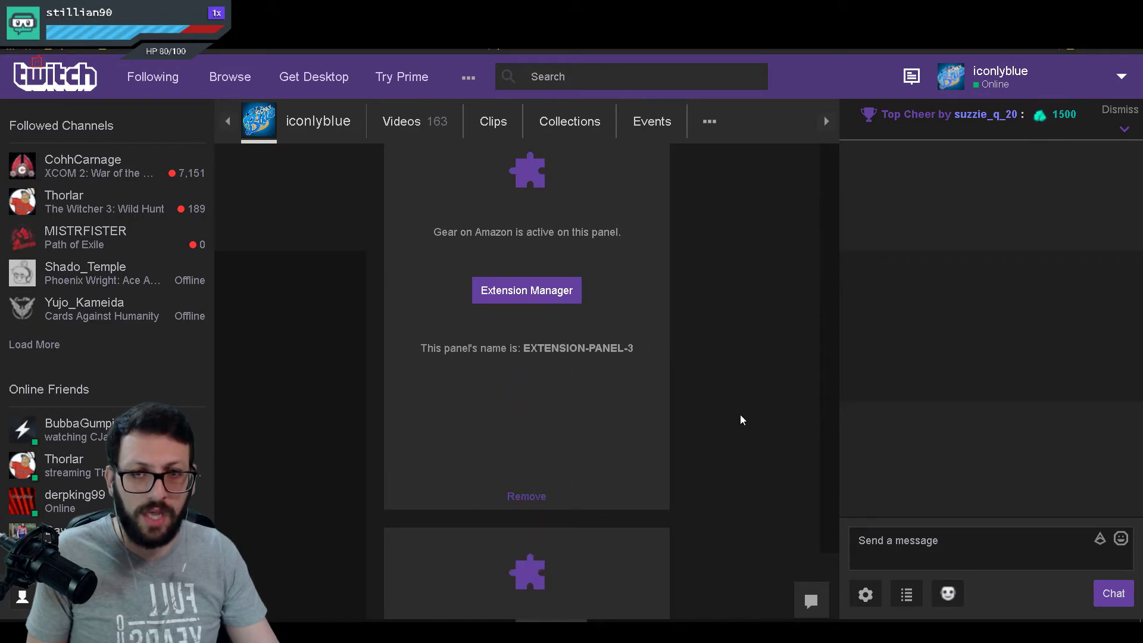
{"action": "scroll", "coordinate": [741, 420], "scroll_direction": "down", "scroll_amount": 4}
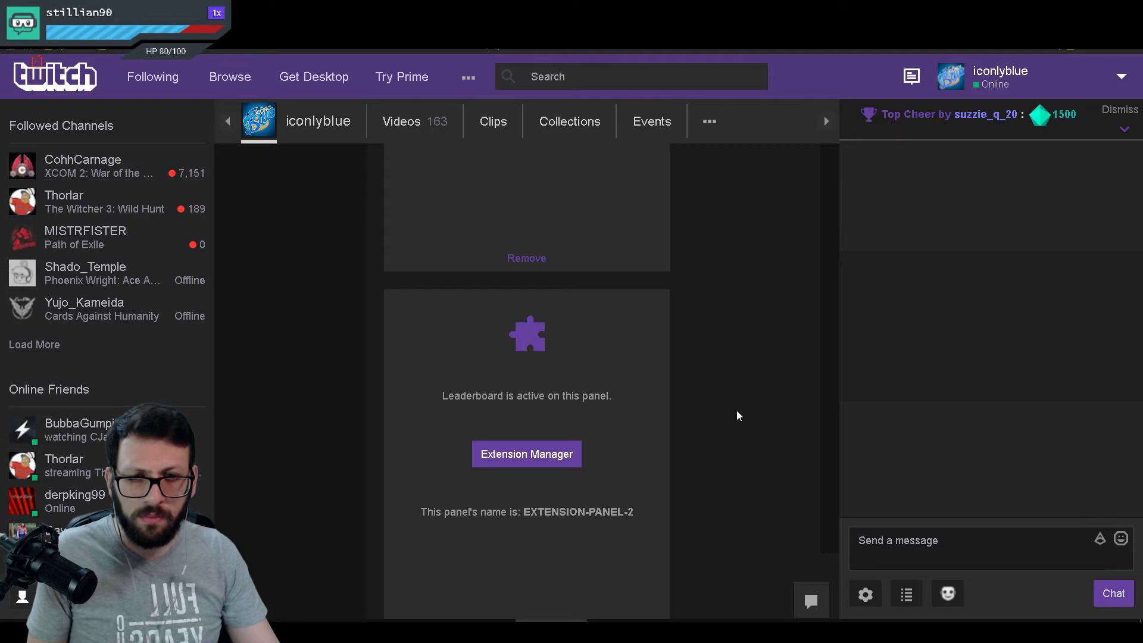
Try to move the Leaderboard panel back above the Gear on Amazon panel on the channel page
{"action": "left_click_drag", "start_coordinate": [595, 402], "coordinate": [584, 202]}
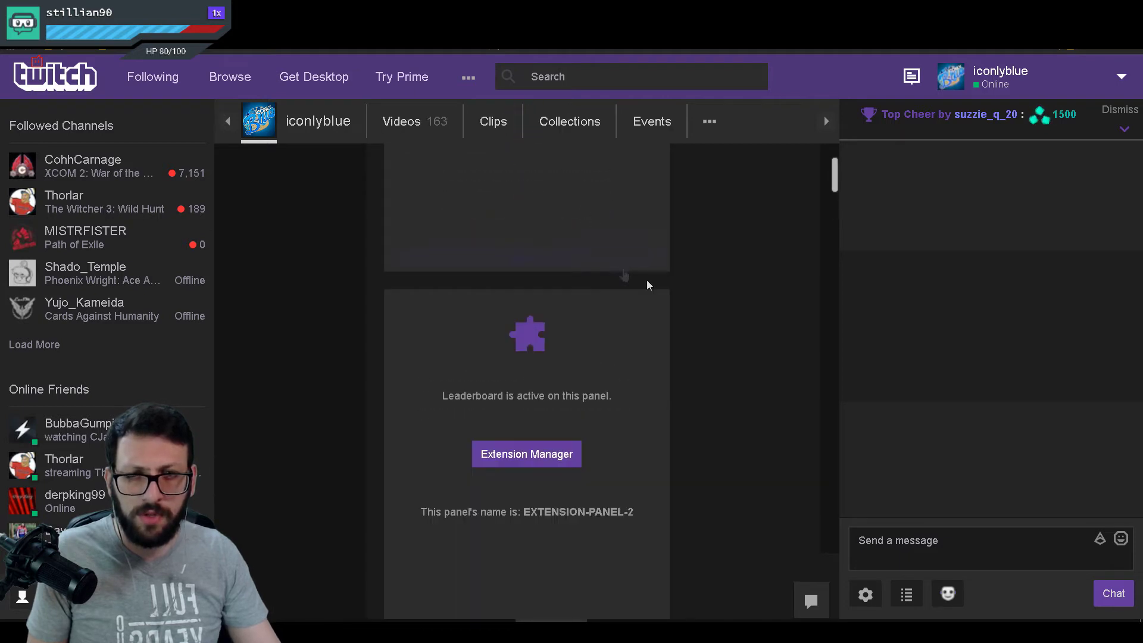
{"action": "scroll", "coordinate": [723, 310], "scroll_direction": "up", "scroll_amount": 5}
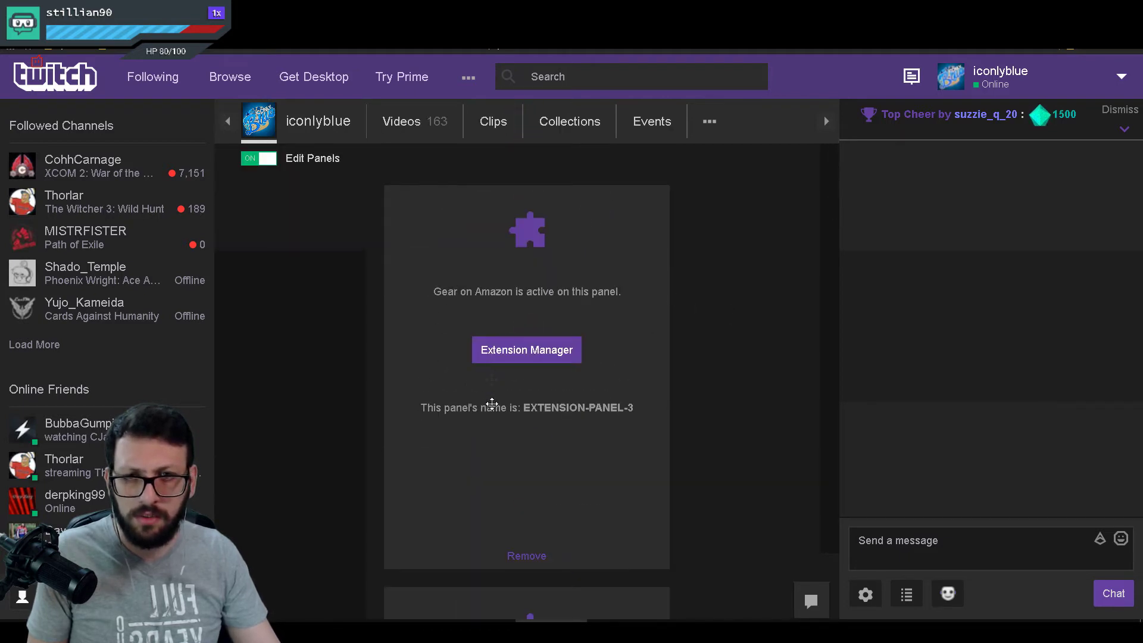
{"action": "scroll", "coordinate": [493, 377], "scroll_direction": "down", "scroll_amount": 2}
{"action": "left_click_drag", "start_coordinate": [592, 495], "coordinate": [568, 214]}
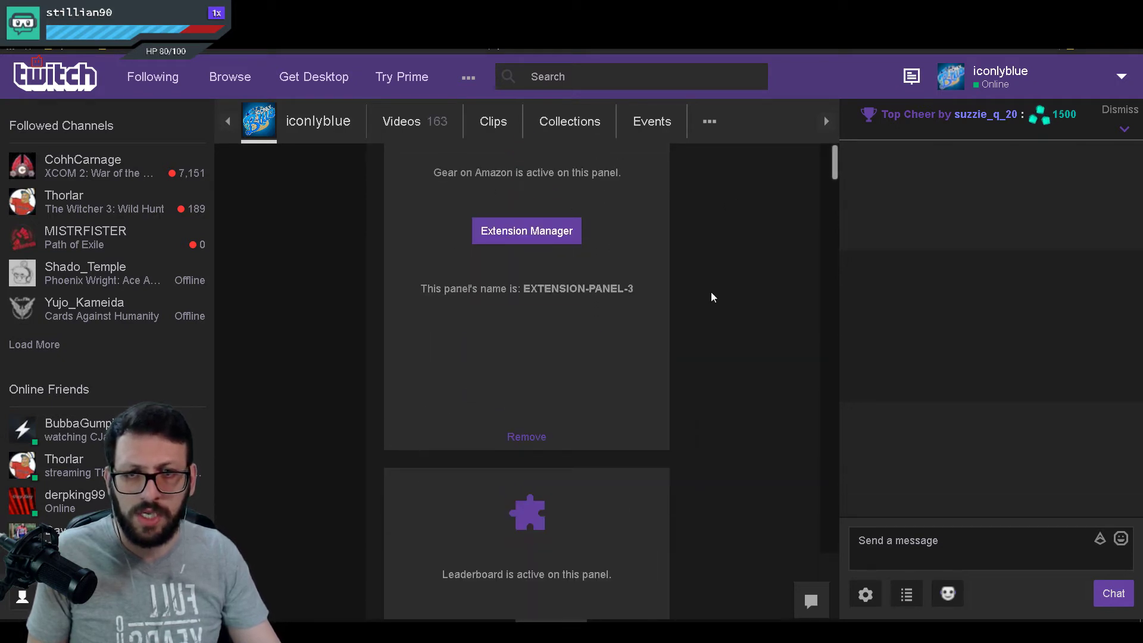
{"action": "scroll", "coordinate": [702, 307], "scroll_direction": "up", "scroll_amount": 3}
{"action": "scroll", "coordinate": [265, 222], "scroll_direction": "up", "scroll_amount": 5}
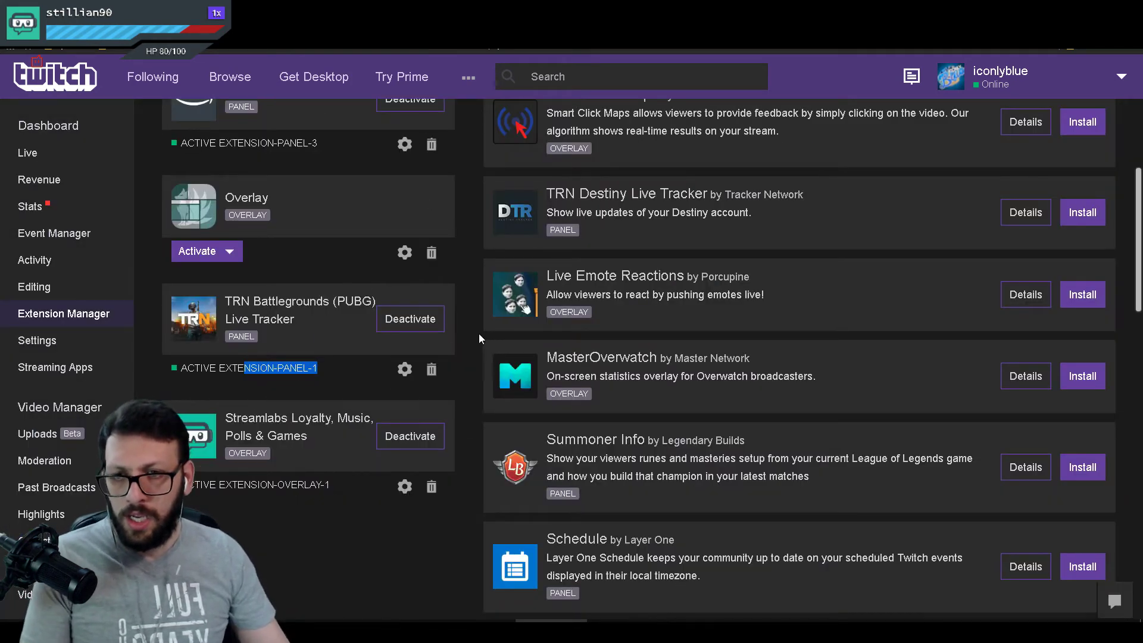
Open the configuration of Streamlabs Loyalty, Music, Polls & Games in the Extension Manager and check its modules, icons, chest size and colors
{"action": "scroll", "coordinate": [320, 358], "scroll_direction": "down", "scroll_amount": 3}
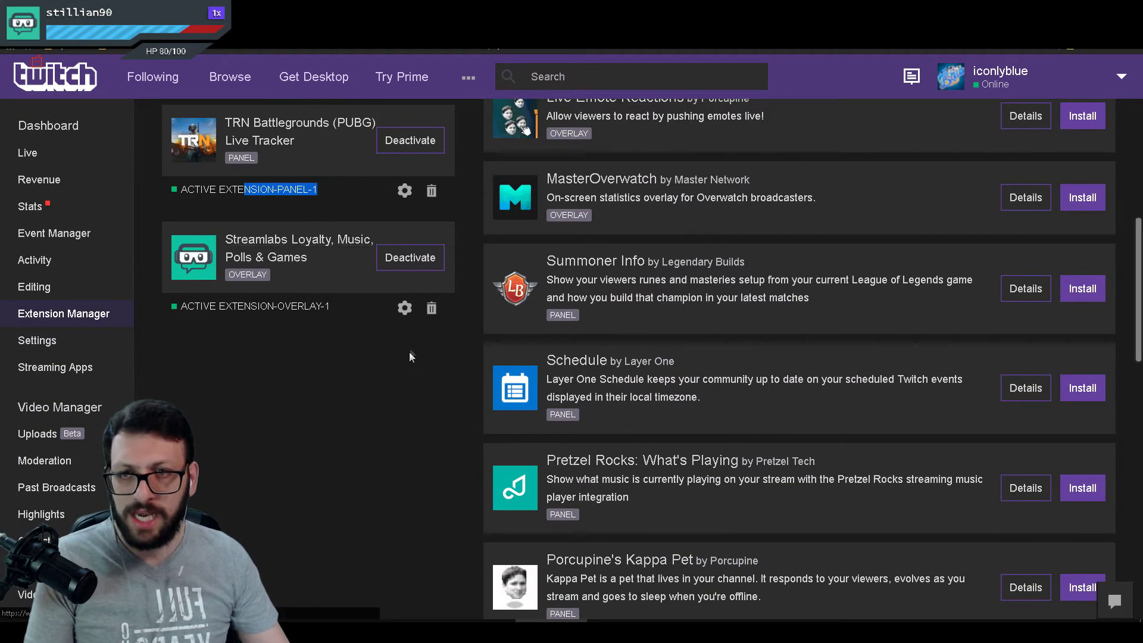
{"action": "left_click", "coordinate": [404, 308]}
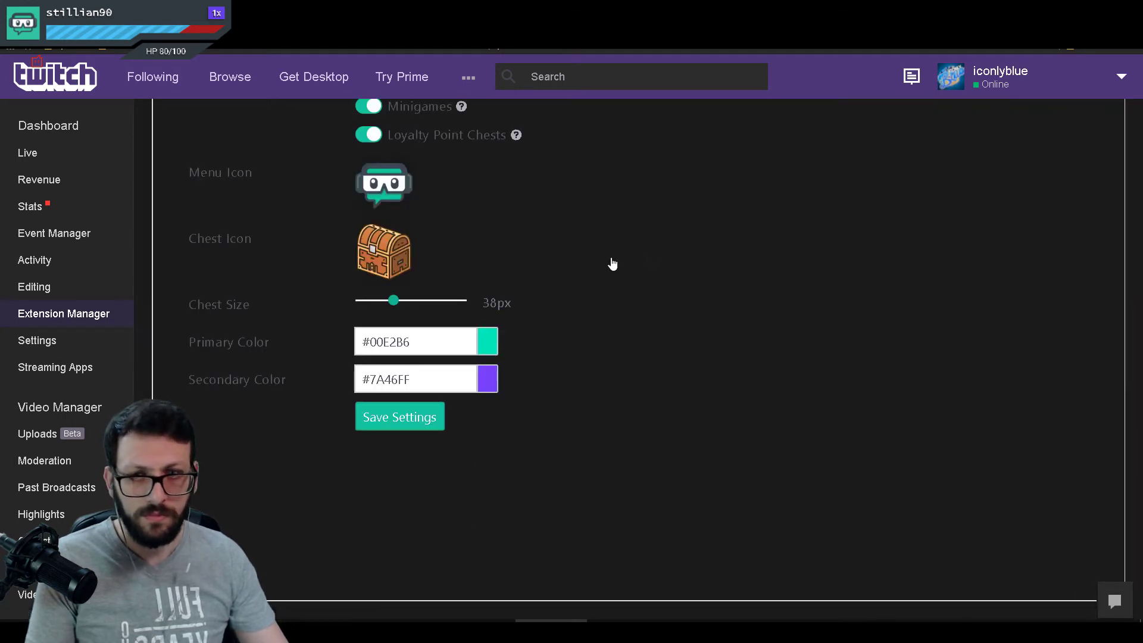
{"action": "scroll", "coordinate": [612, 258], "scroll_direction": "up", "scroll_amount": 5}
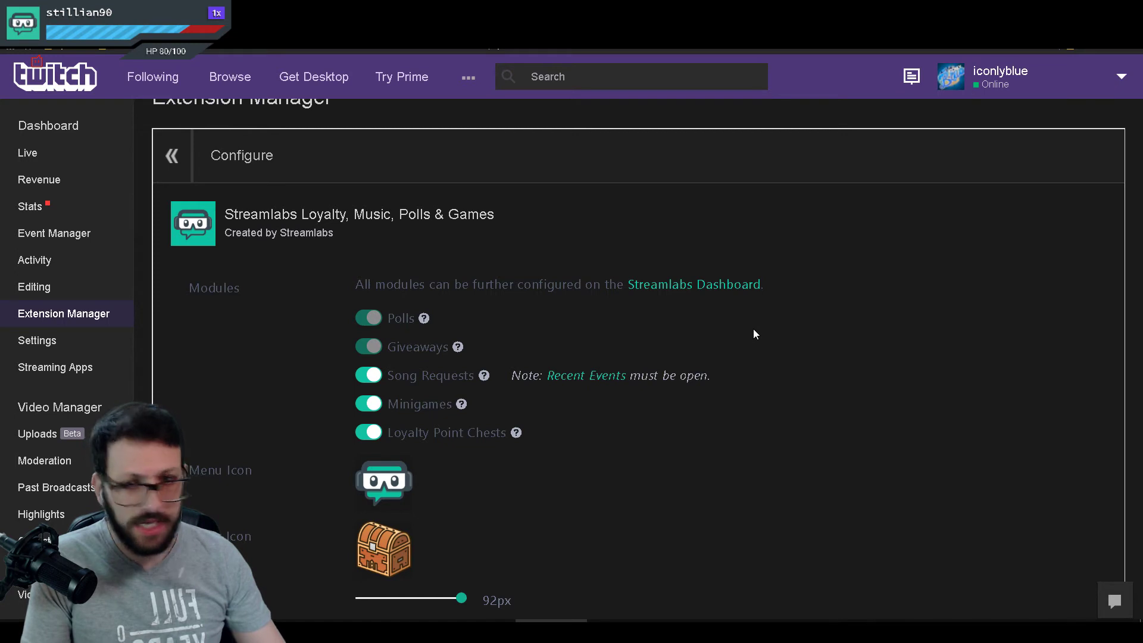
{"action": "scroll", "coordinate": [715, 413], "scroll_direction": "down", "scroll_amount": 5}
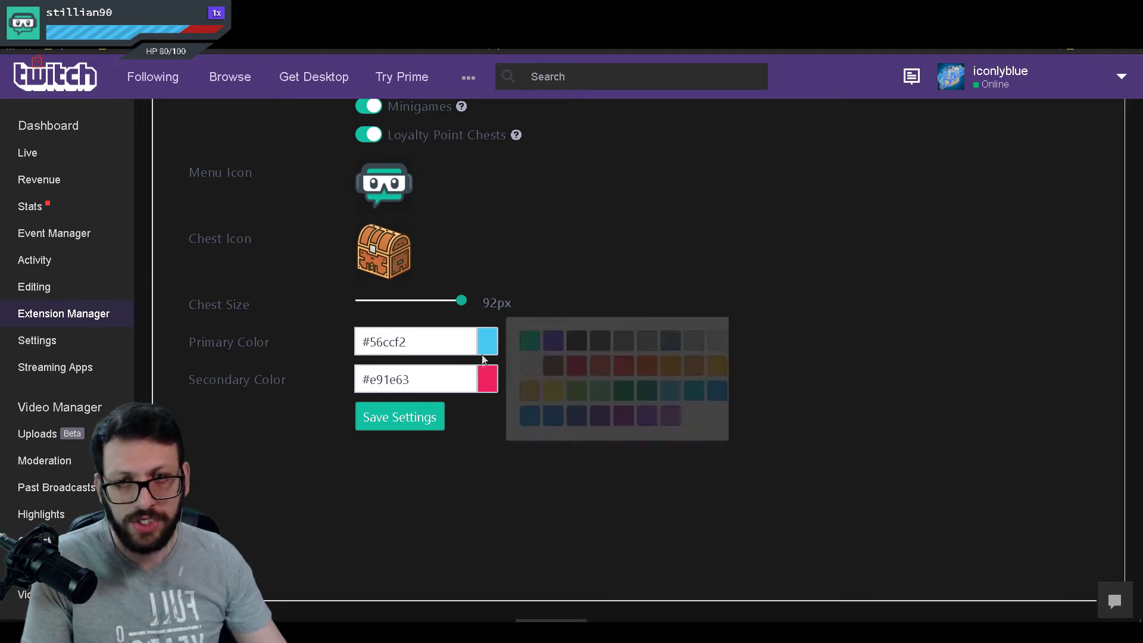
{"action": "scroll", "coordinate": [697, 412], "scroll_direction": "up", "scroll_amount": 3}
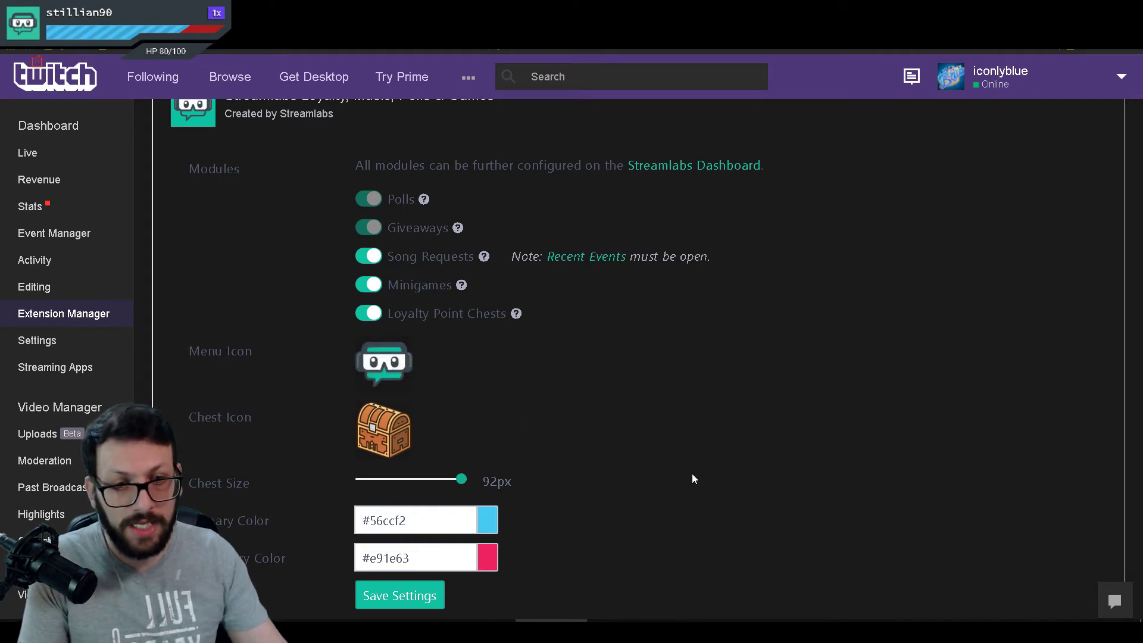
Replace the Streamlabs extension's menu icon with the Logo image and save the settings
{"action": "left_click", "coordinate": [384, 368]}
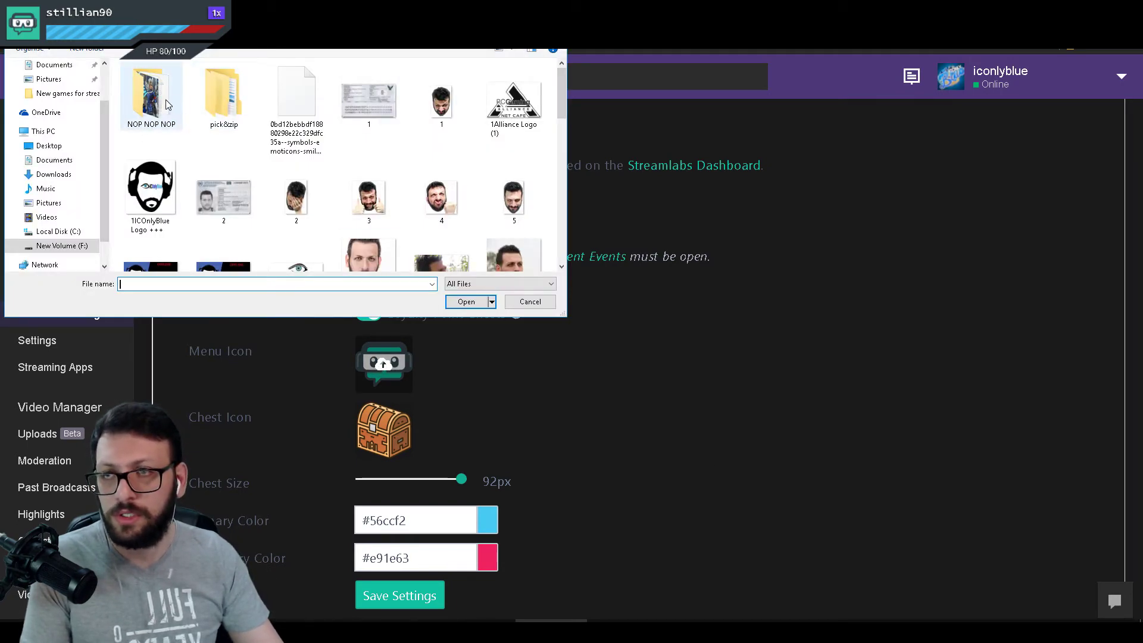
{"action": "left_click", "coordinate": [48, 146]}
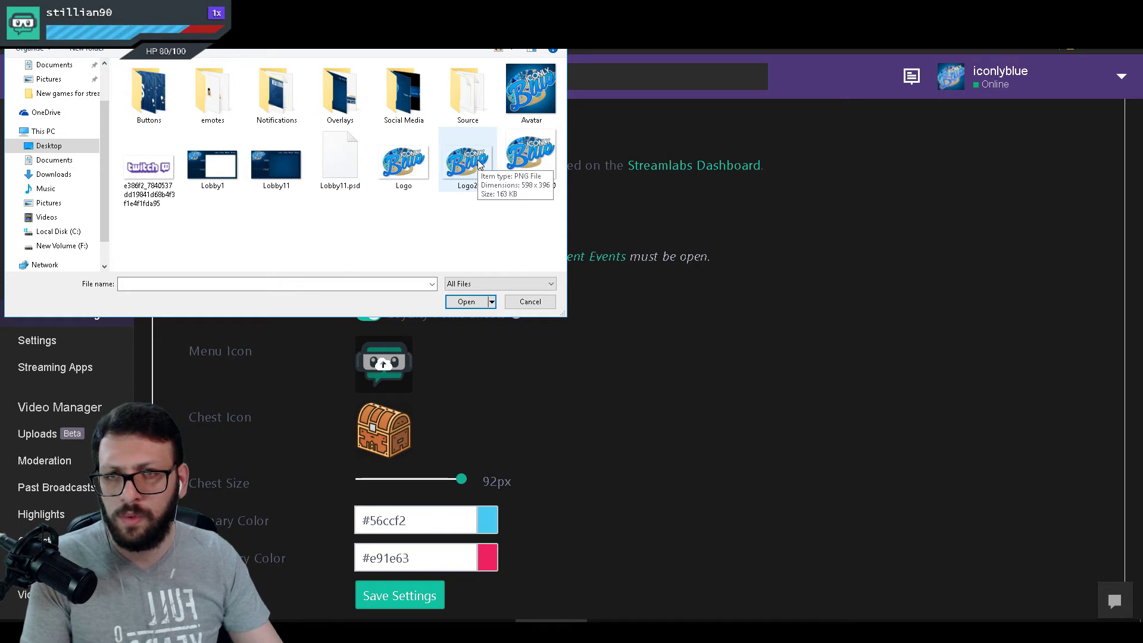
{"action": "left_click", "coordinate": [415, 161]}
{"action": "left_click", "coordinate": [466, 301]}
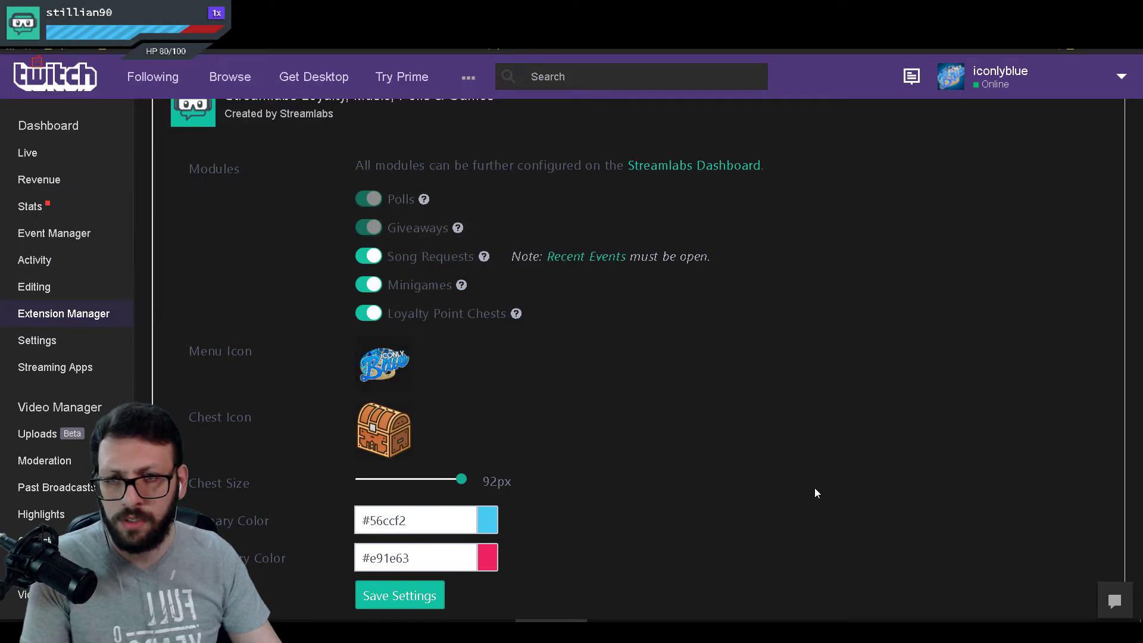
{"action": "scroll", "coordinate": [792, 460], "scroll_direction": "down", "scroll_amount": 3}
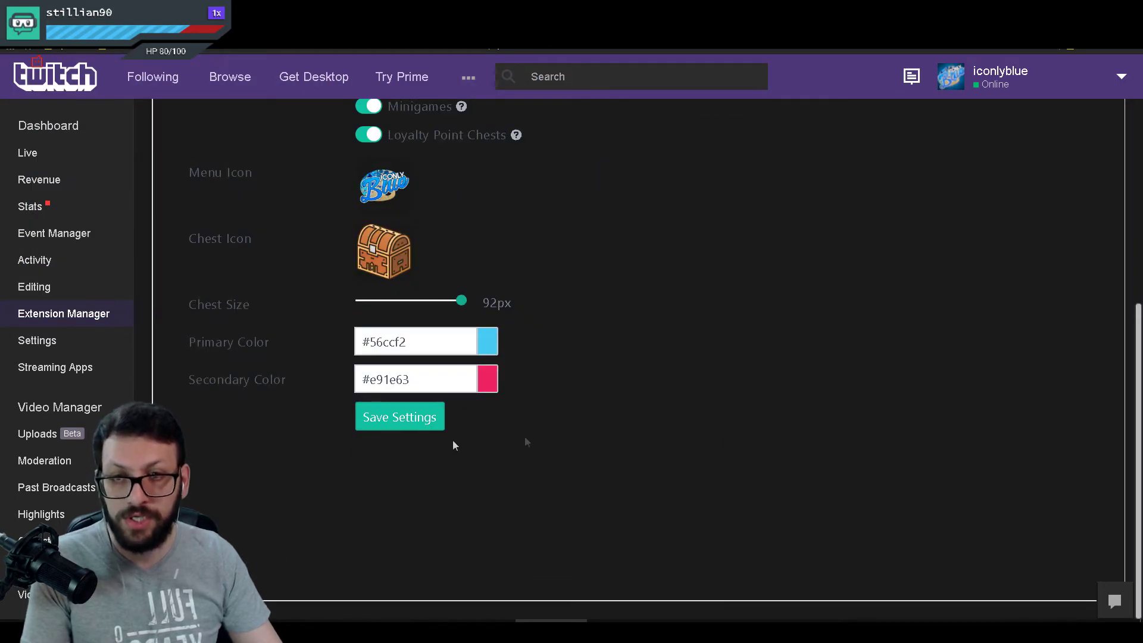
{"action": "left_click", "coordinate": [399, 417]}
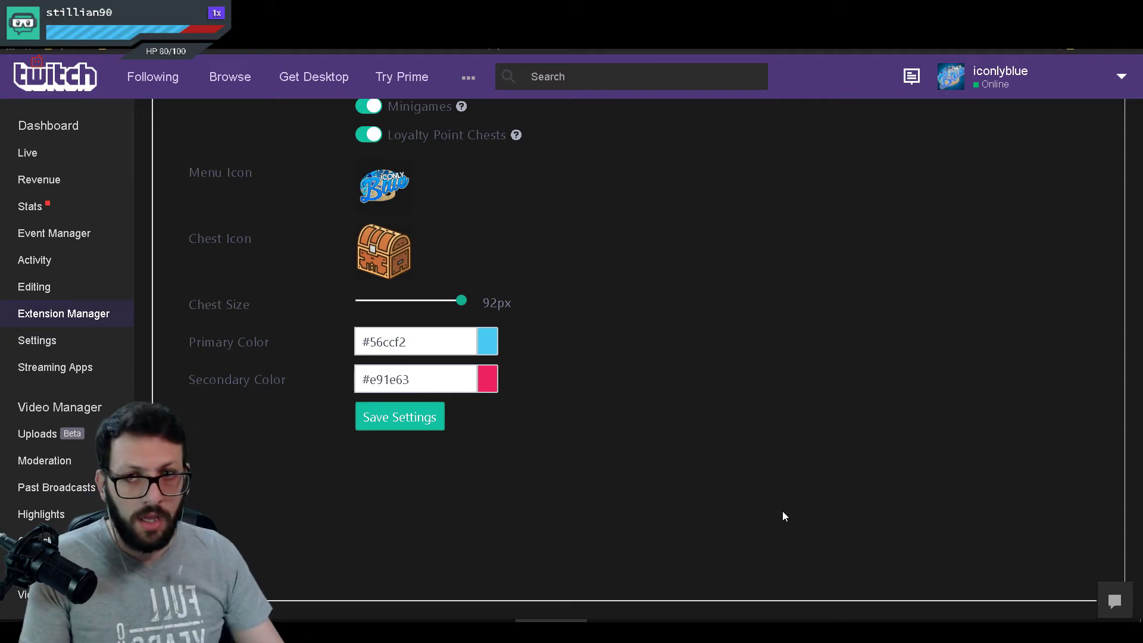
Switch to the Streamlabs Streamboss page and examine the boss preview and damage settings
{"action": "scroll", "coordinate": [820, 511], "scroll_direction": "up", "scroll_amount": 5}
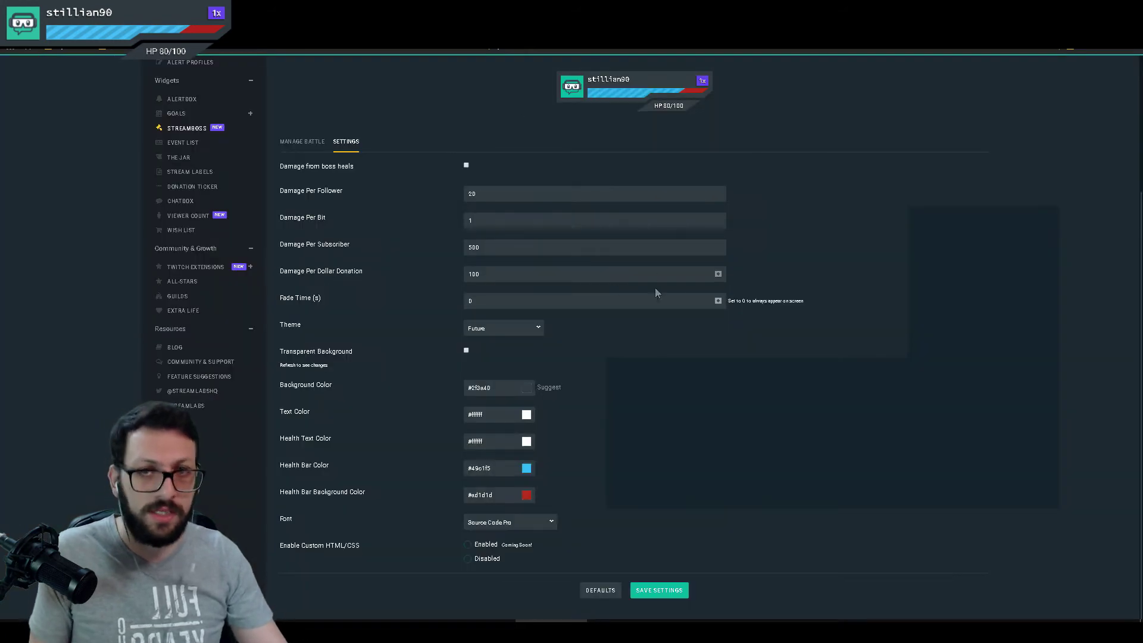
{"action": "key", "text": "ctrl+plus"}
{"action": "key", "text": "ctrl+plus"}
{"action": "key", "text": "ctrl+plus"}
{"action": "key", "text": "ctrl+plus"}
{"action": "key", "text": "ctrl+plus"}
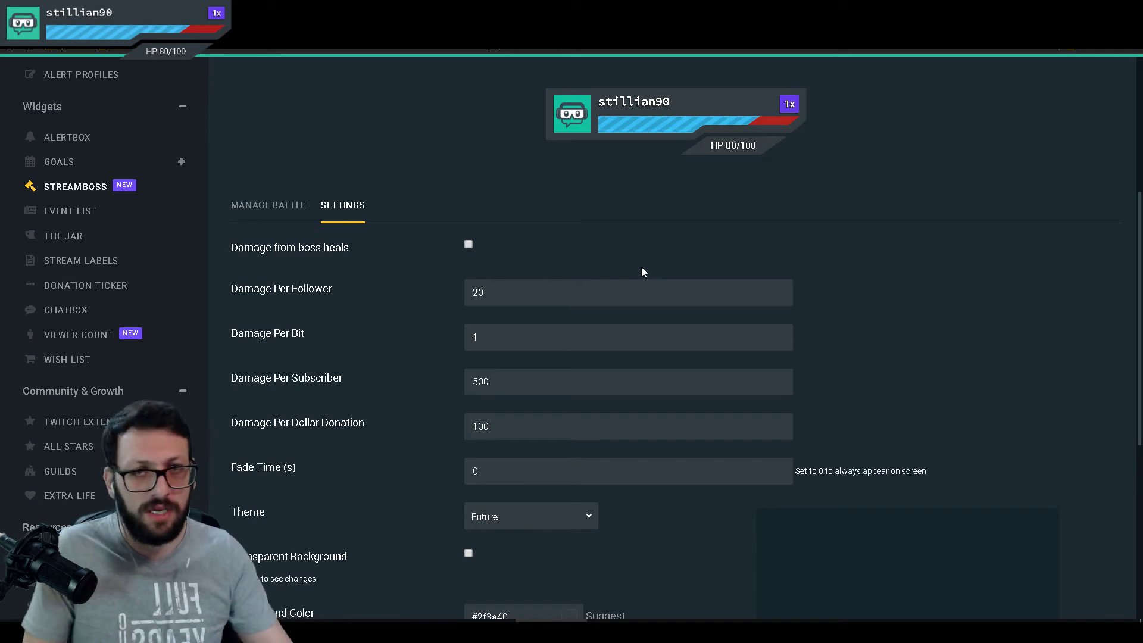
{"action": "scroll", "coordinate": [187, 215], "scroll_direction": "up", "scroll_amount": 3}
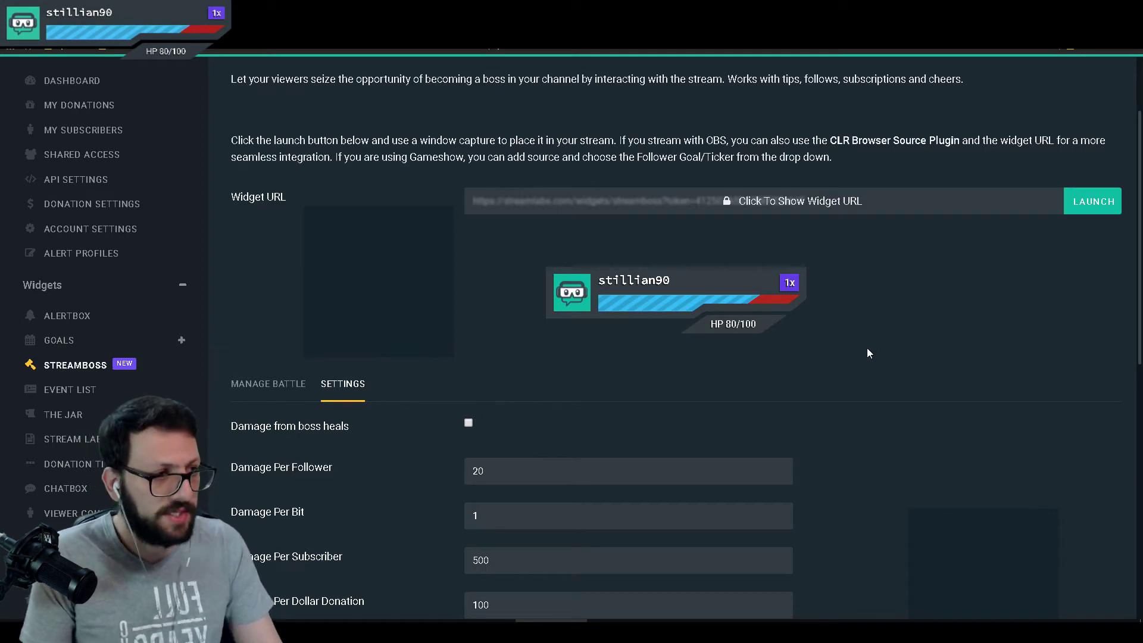
Set the Streamboss Damage Per Follower to 10
{"action": "scroll", "coordinate": [867, 388], "scroll_direction": "down", "scroll_amount": 4}
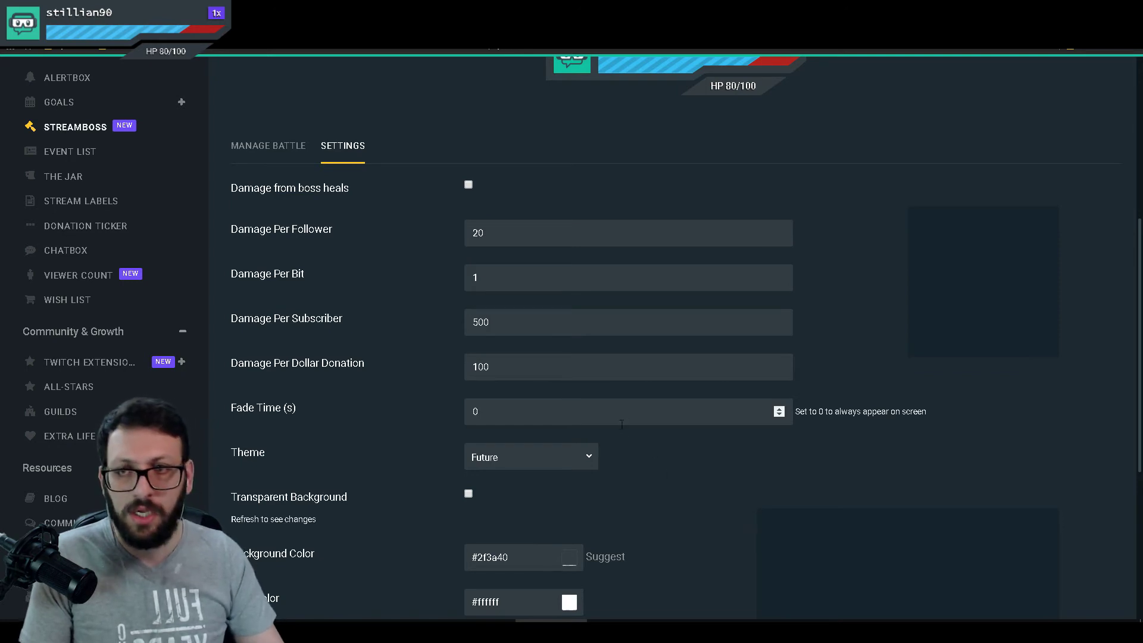
{"action": "double_click", "coordinate": [482, 233]}
{"action": "type", "text": "10"}
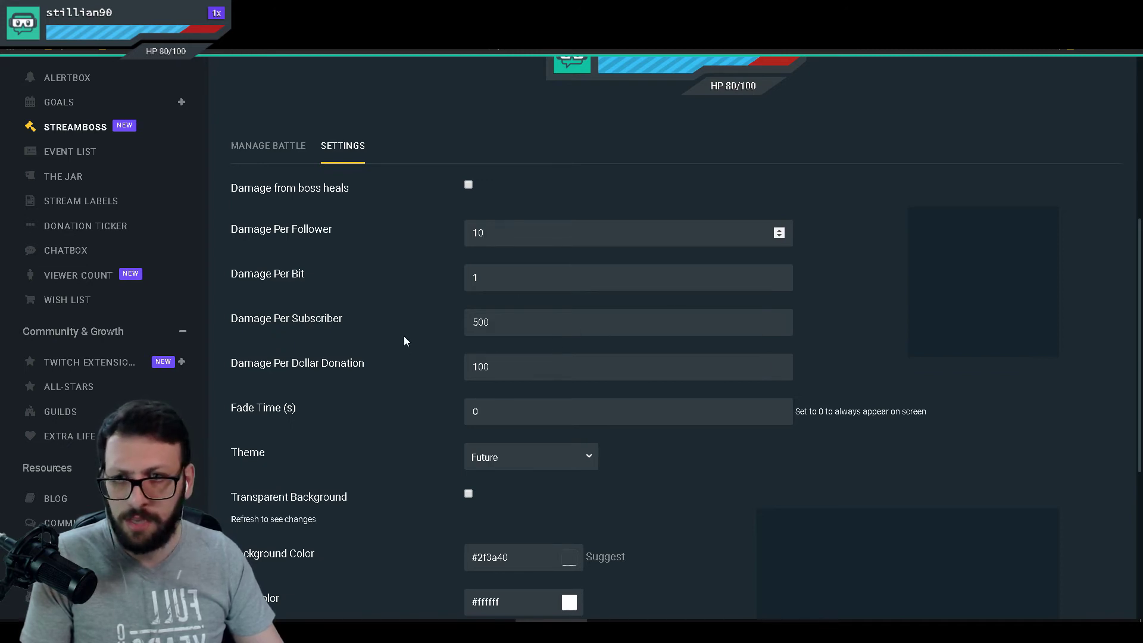
Enter a trial value for the Streamboss Fade Time and restore it to 0 seconds
{"action": "scroll", "coordinate": [406, 338], "scroll_direction": "down", "scroll_amount": 1}
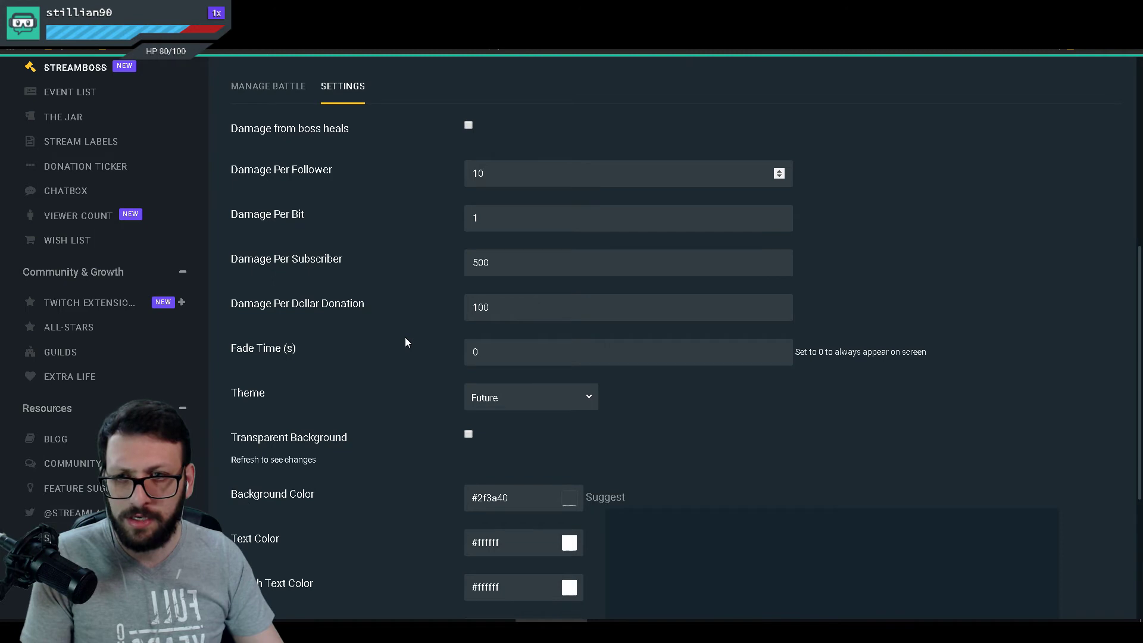
{"action": "scroll", "coordinate": [405, 343], "scroll_direction": "down", "scroll_amount": 1}
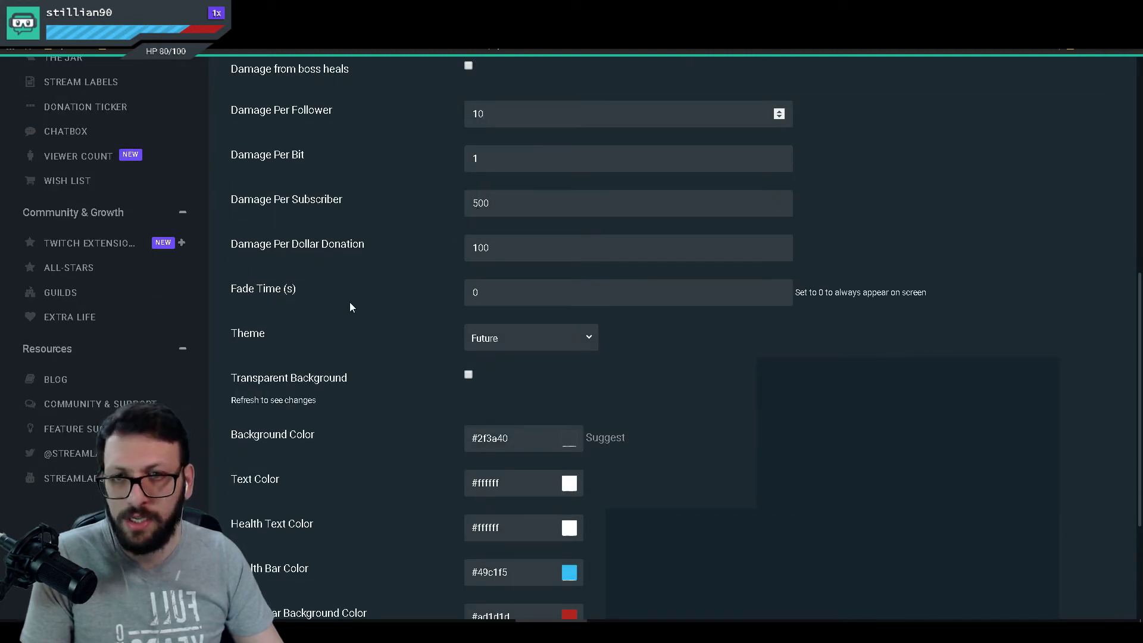
{"action": "double_click", "coordinate": [484, 292]}
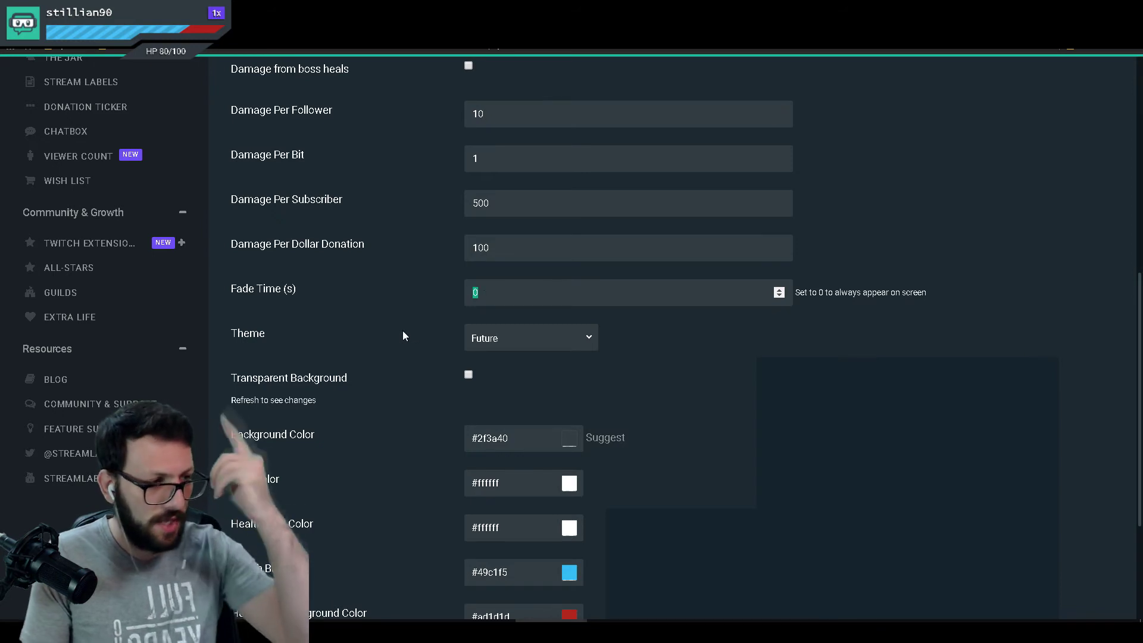
{"action": "type", "text": "1234456"}
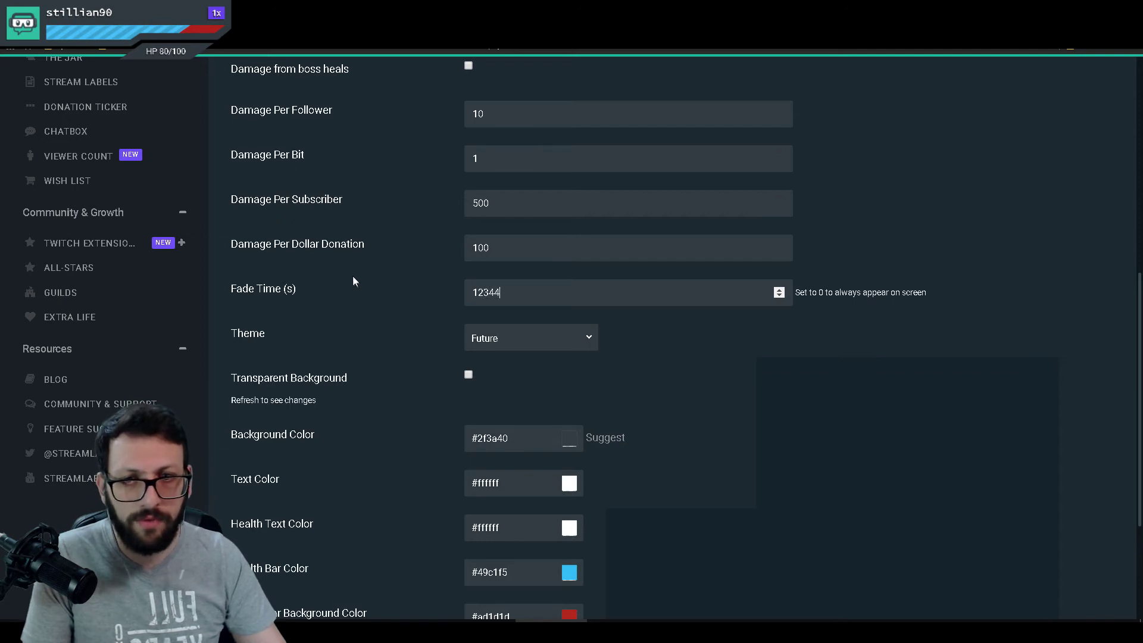
{"action": "key", "text": "BackSpace"}
{"action": "key", "text": "BackSpace"}
{"action": "key", "text": "BackSpace"}
{"action": "key", "text": "BackSpace"}
{"action": "key", "text": "BackSpace"}
{"action": "key", "text": "BackSpace"}
{"action": "key", "text": "BackSpace"}
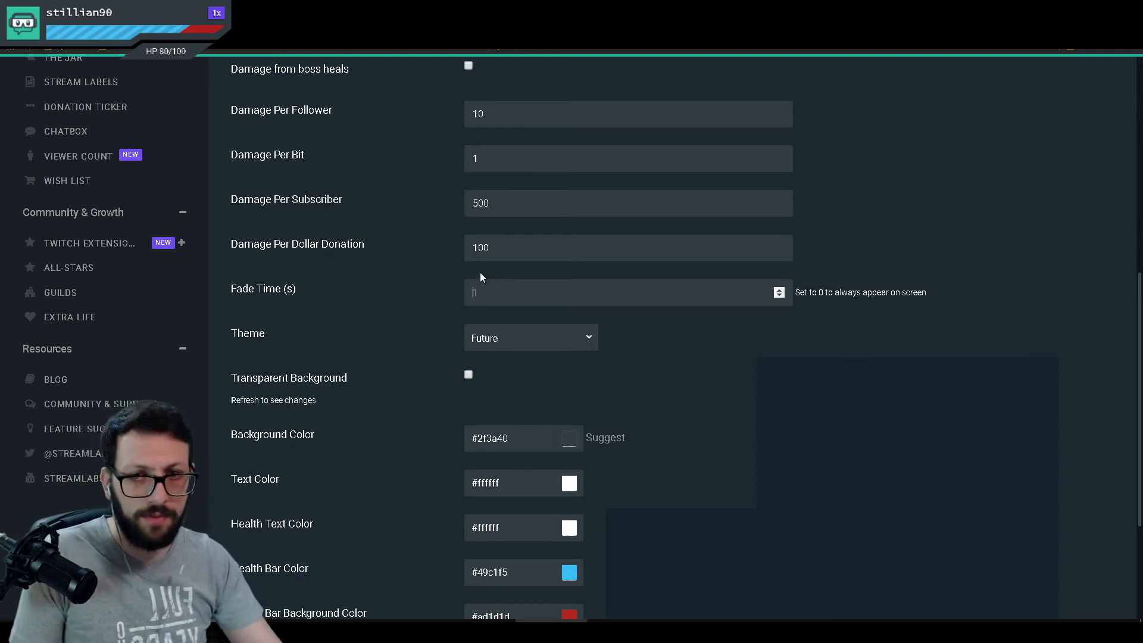
Try the Default theme for Streamboss, check the boss preview and restore the Future theme
{"action": "left_click", "coordinate": [524, 347]}
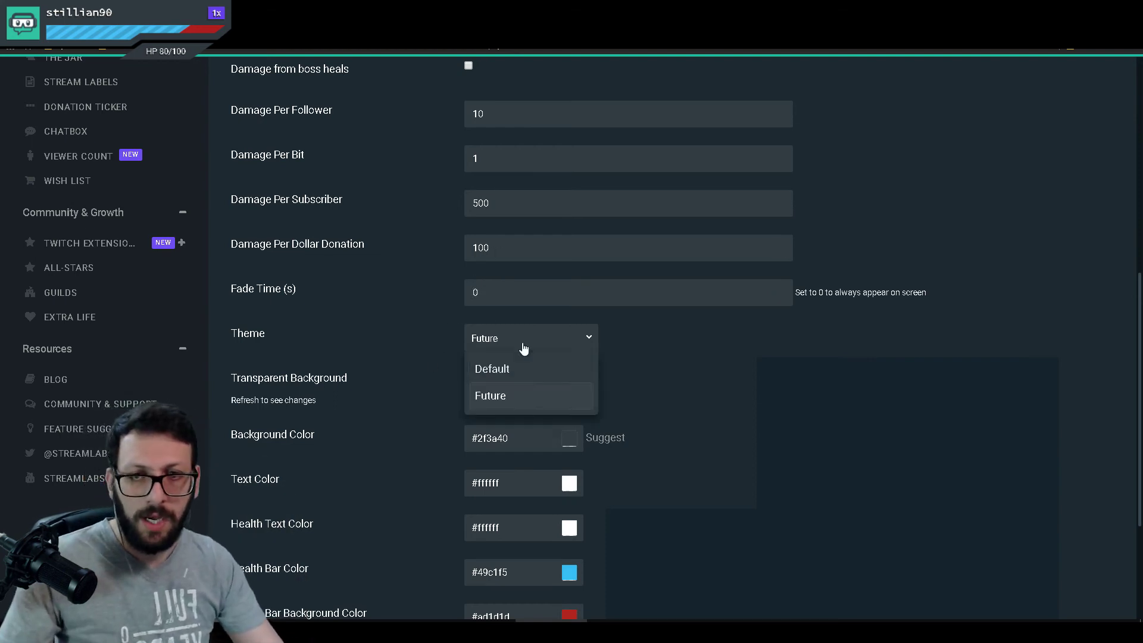
{"action": "left_click", "coordinate": [494, 370]}
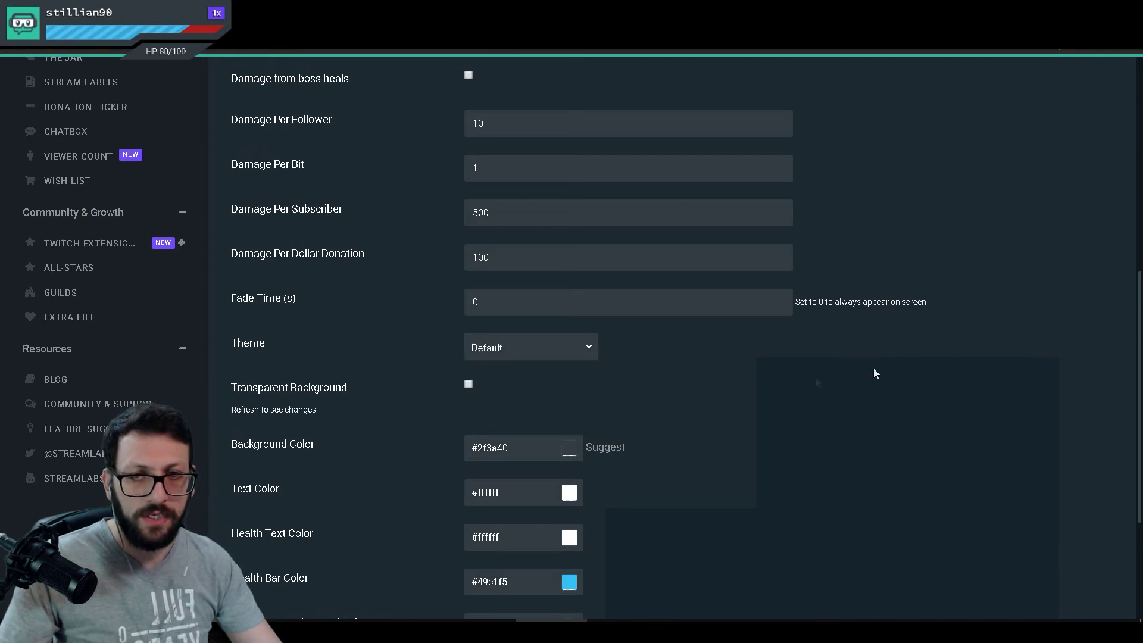
{"action": "scroll", "coordinate": [877, 347], "scroll_direction": "up", "scroll_amount": 8}
{"action": "scroll", "coordinate": [359, 257], "scroll_direction": "down", "scroll_amount": 3}
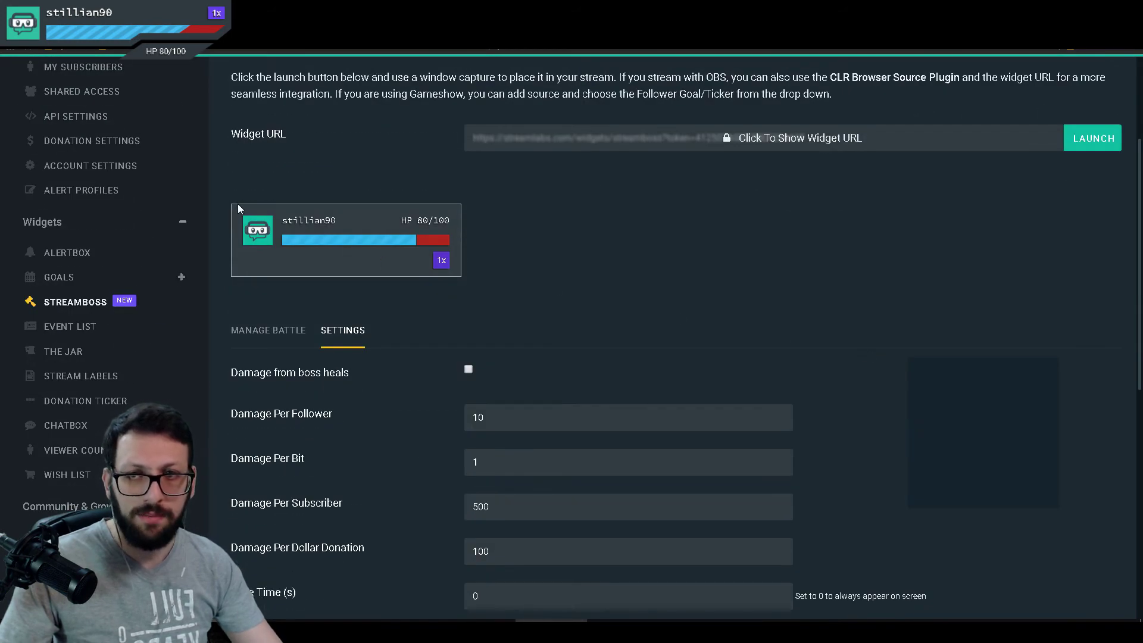
{"action": "scroll", "coordinate": [870, 322], "scroll_direction": "down", "scroll_amount": 7}
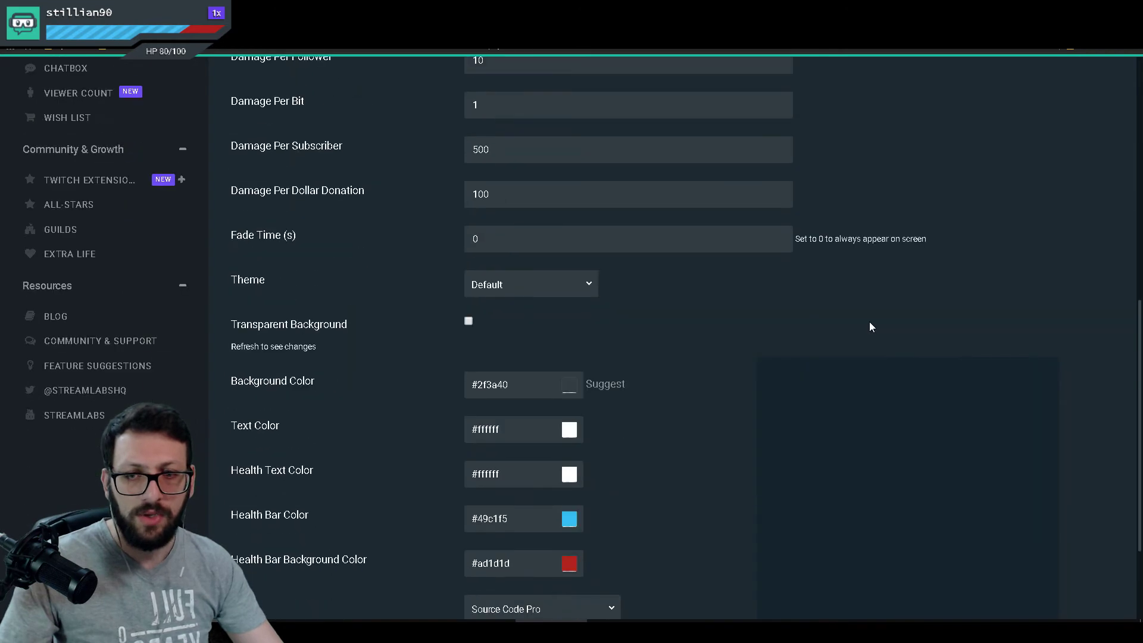
{"action": "left_click", "coordinate": [532, 232]}
{"action": "left_click", "coordinate": [490, 283]}
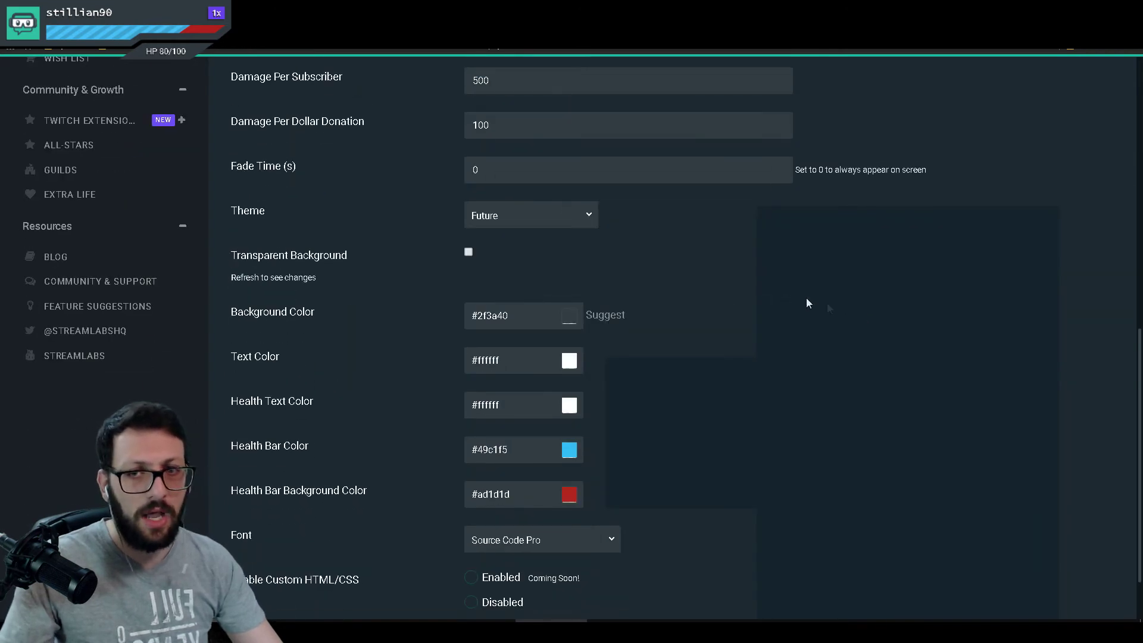
{"action": "scroll", "coordinate": [834, 312], "scroll_direction": "up", "scroll_amount": 7}
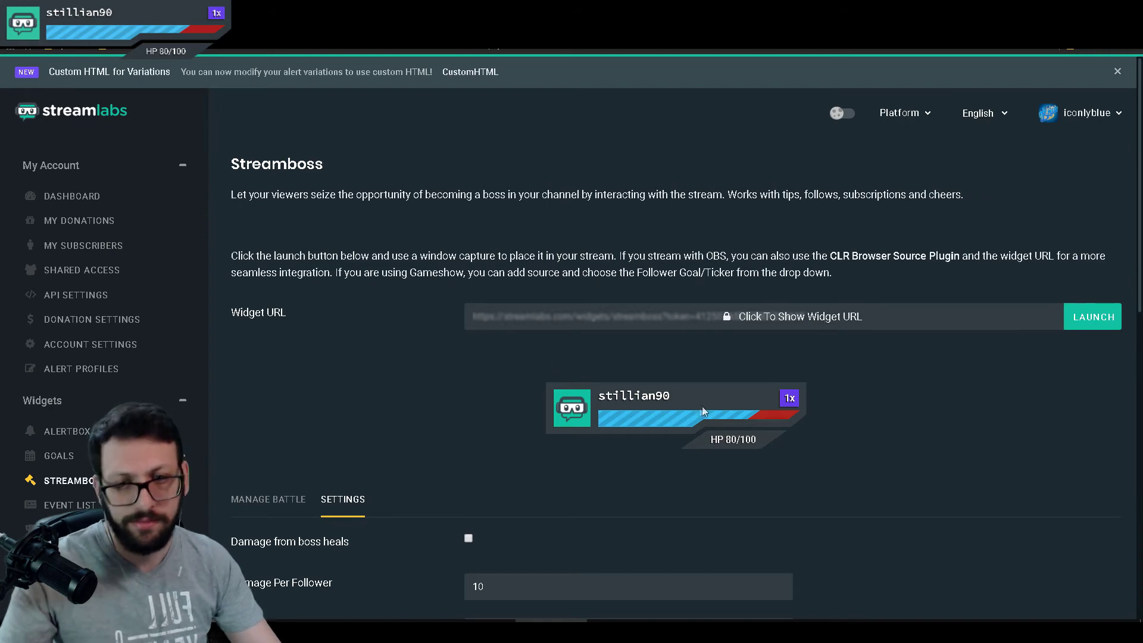
Examine the remaining Streamboss appearance settings, including Health Bar Color and Health Bar Background Color
{"action": "scroll", "coordinate": [655, 412], "scroll_direction": "down", "scroll_amount": 6}
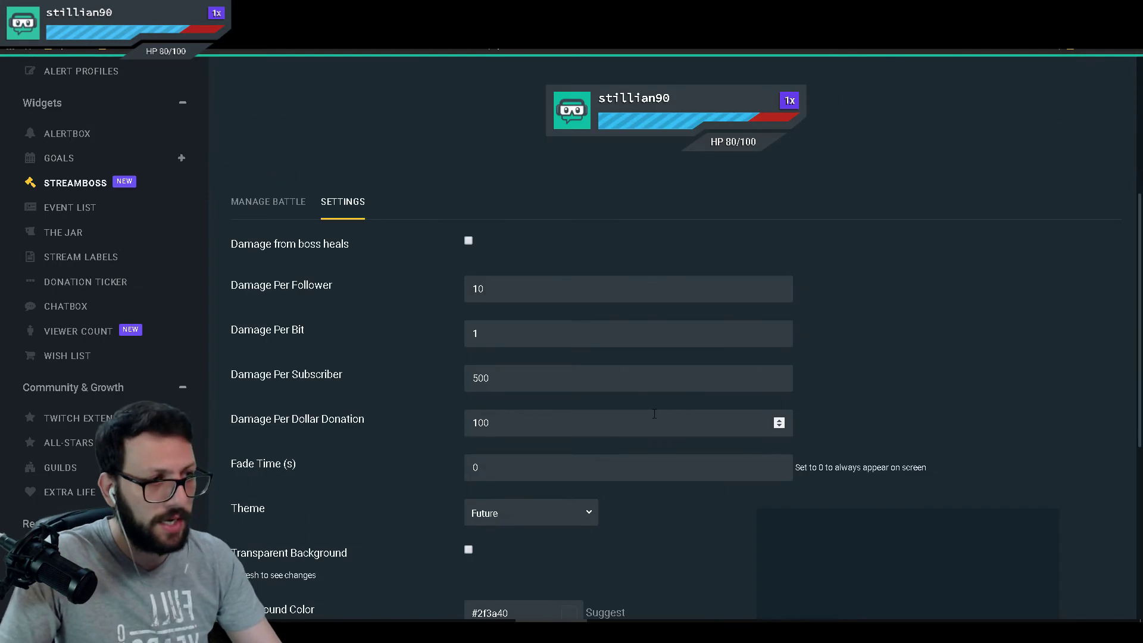
{"action": "scroll", "coordinate": [643, 419], "scroll_direction": "down", "scroll_amount": 1}
{"action": "scroll", "coordinate": [727, 398], "scroll_direction": "down", "scroll_amount": 2}
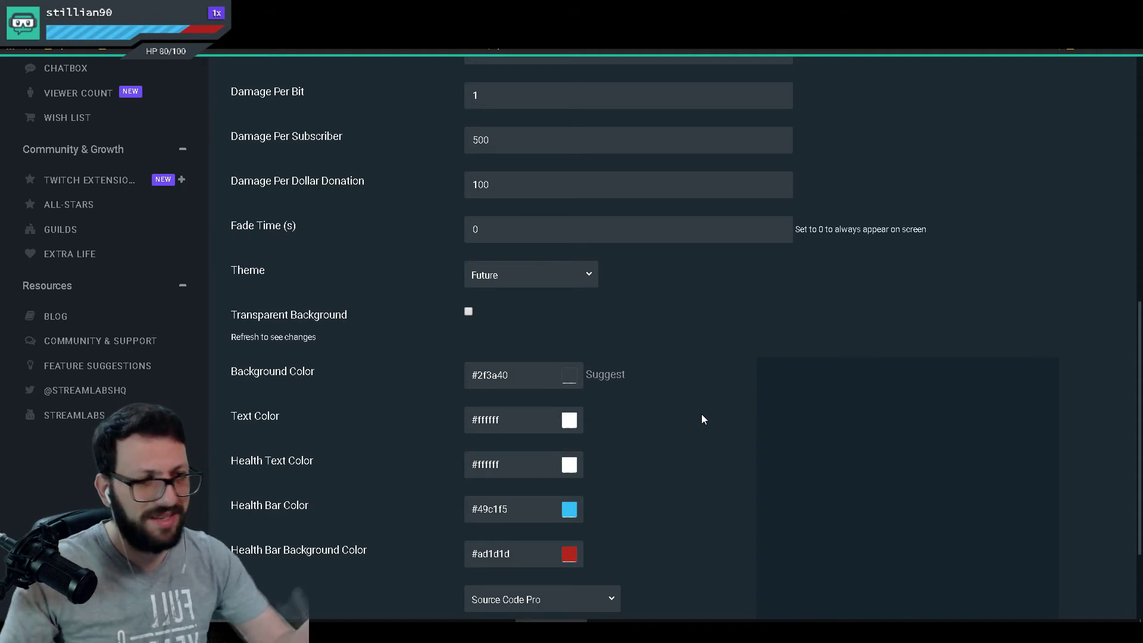
{"action": "scroll", "coordinate": [700, 411], "scroll_direction": "down", "scroll_amount": 2}
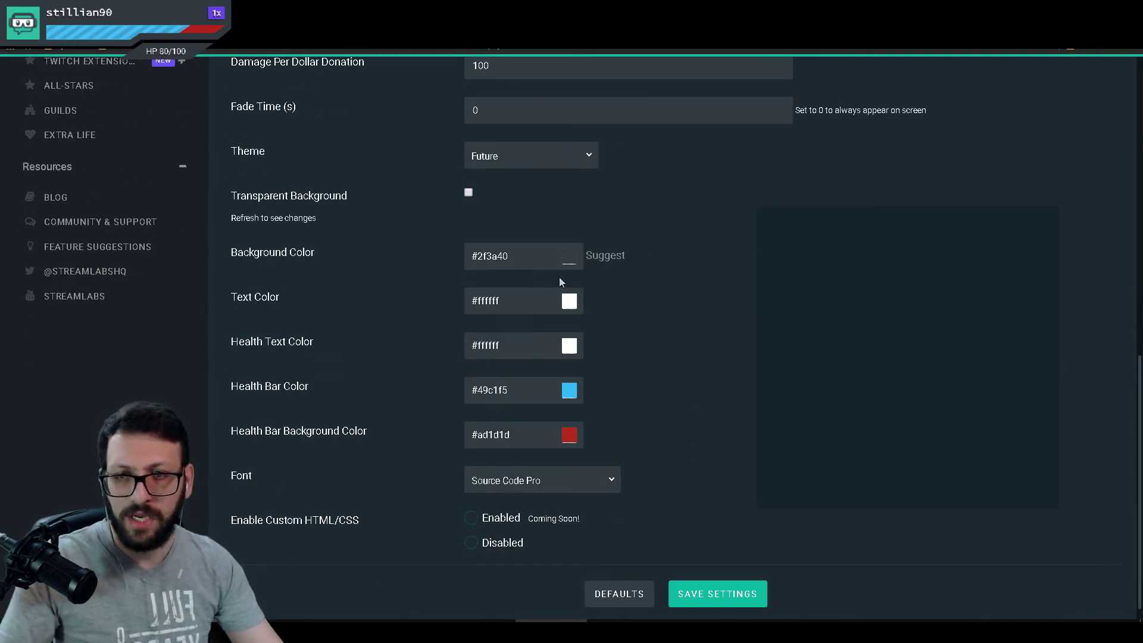
{"action": "left_click_drag", "start_coordinate": [231, 387], "coordinate": [304, 389]}
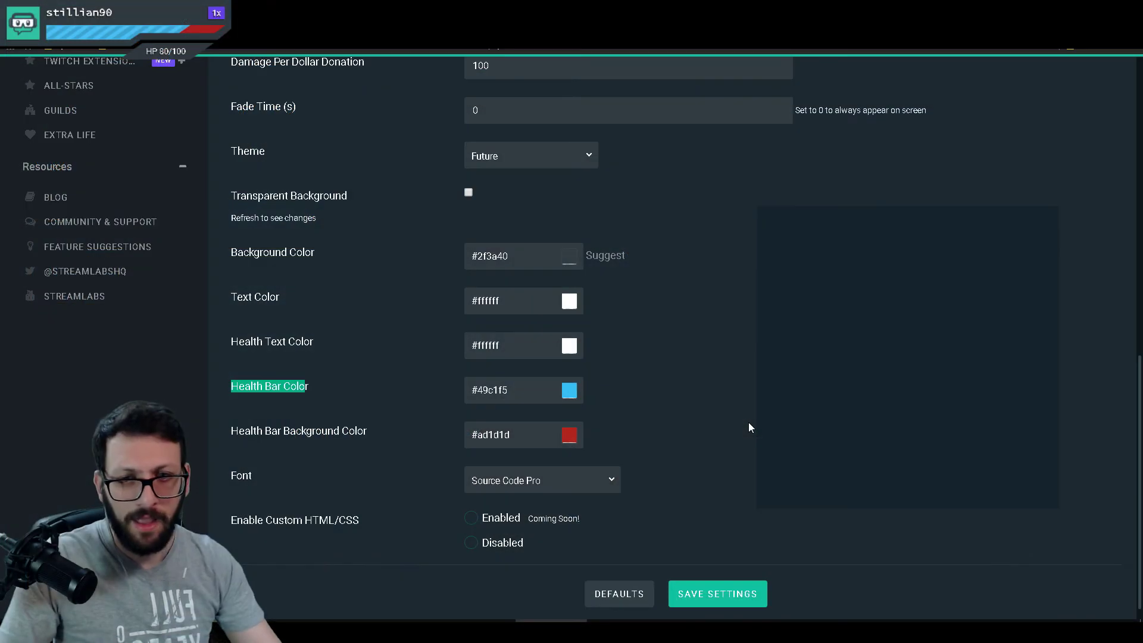
{"action": "left_click_drag", "start_coordinate": [361, 435], "coordinate": [230, 433]}
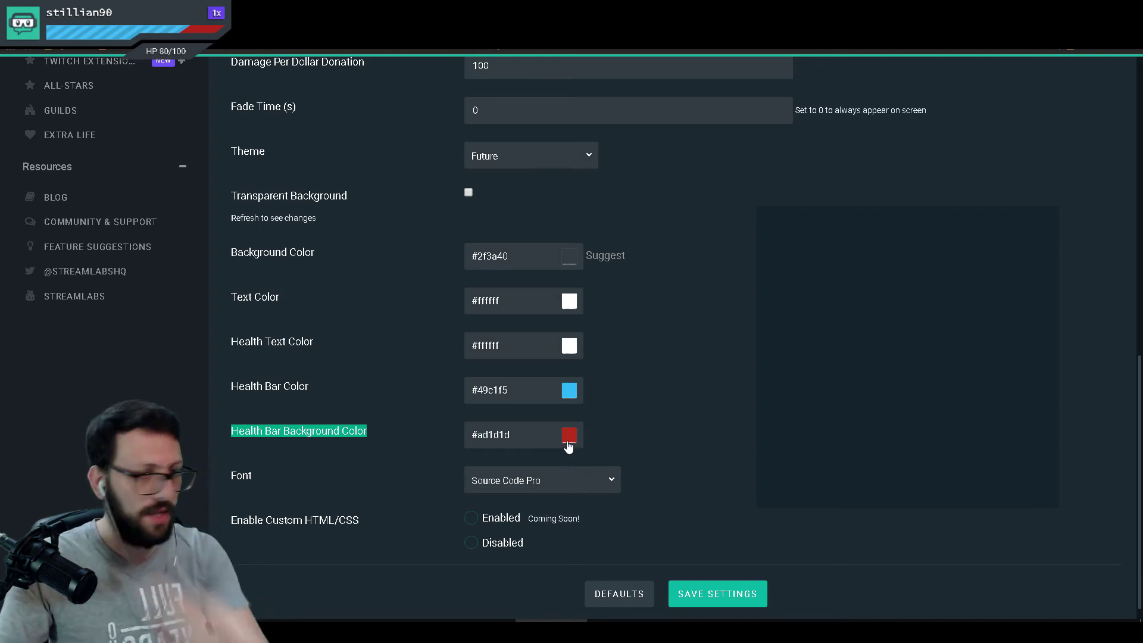
Check the Streamboss font choices, keep Source Code Pro and save the widget settings
{"action": "scroll", "coordinate": [609, 436], "scroll_direction": "down", "scroll_amount": 1}
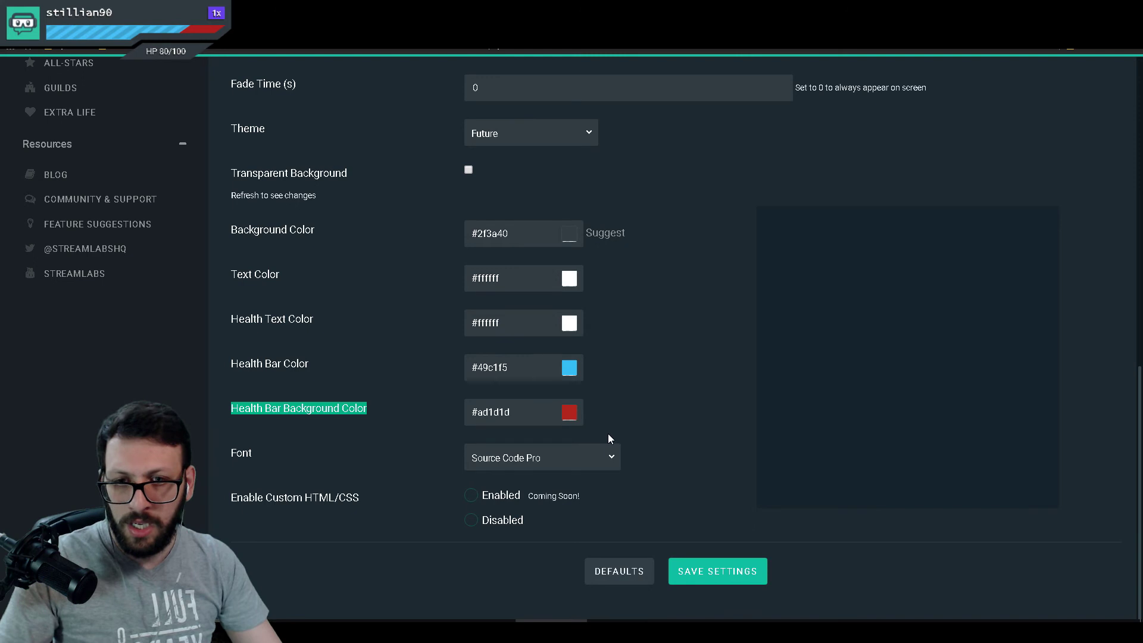
{"action": "left_click", "coordinate": [604, 469]}
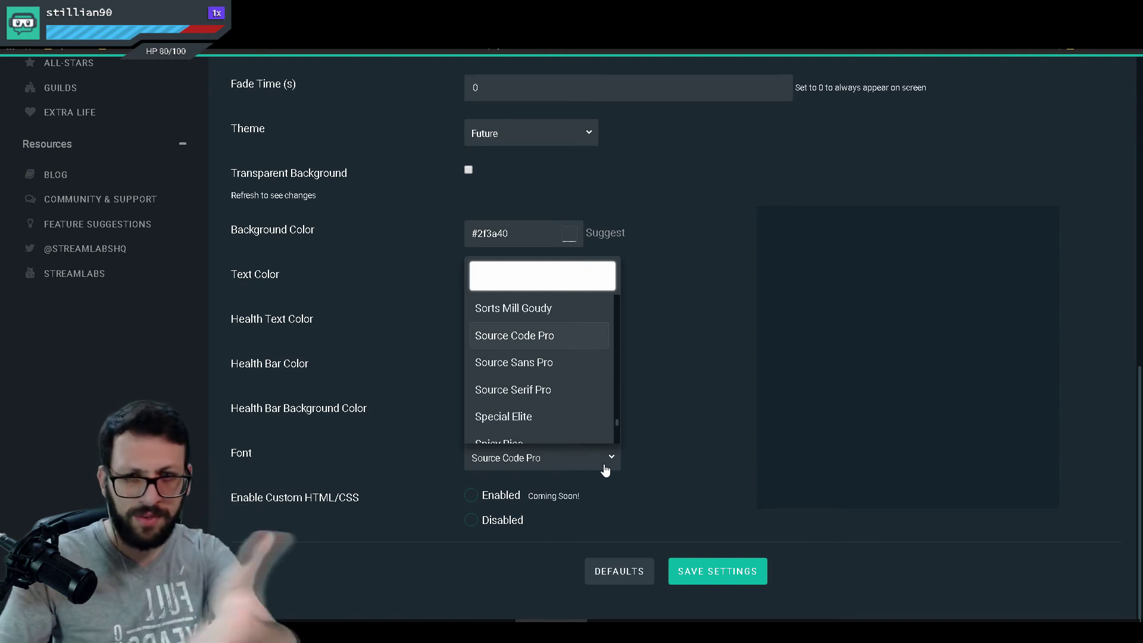
{"action": "left_click", "coordinate": [749, 439]}
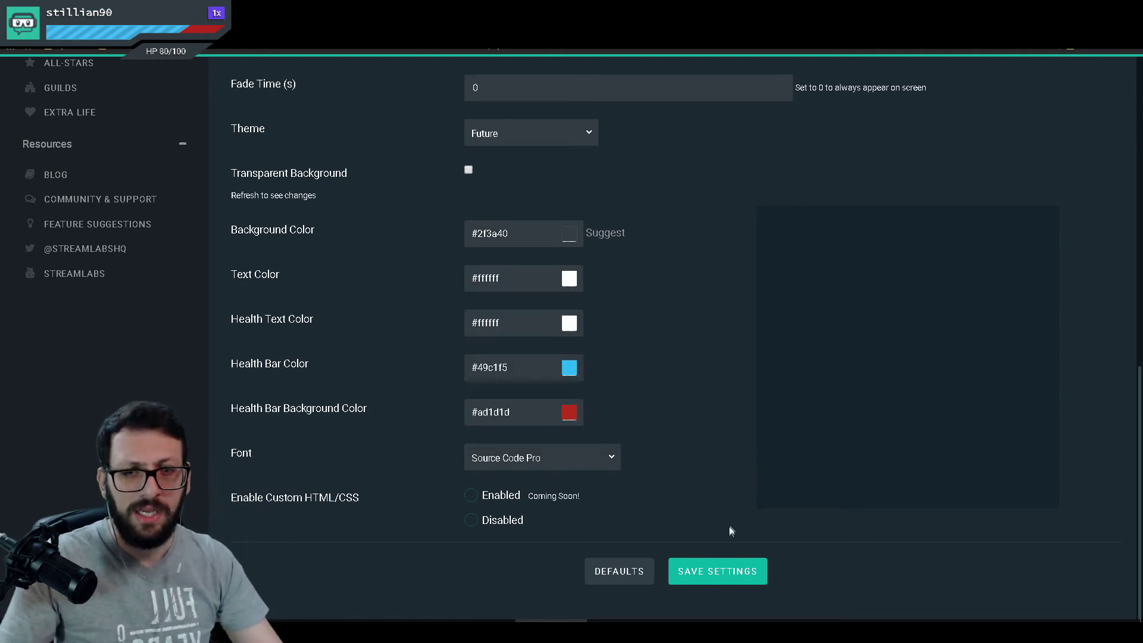
{"action": "left_click", "coordinate": [722, 570]}
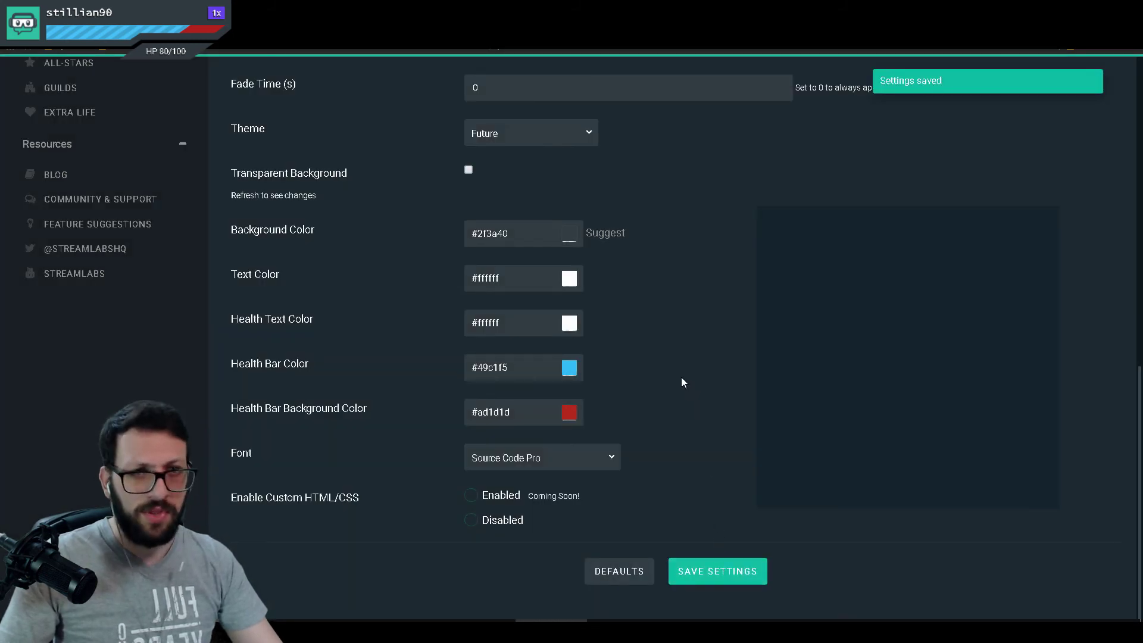
Review the Streamboss battle management details, including boss name, health and mode, along with the boss preview and widget URL
{"action": "scroll", "coordinate": [682, 379], "scroll_direction": "up", "scroll_amount": 5}
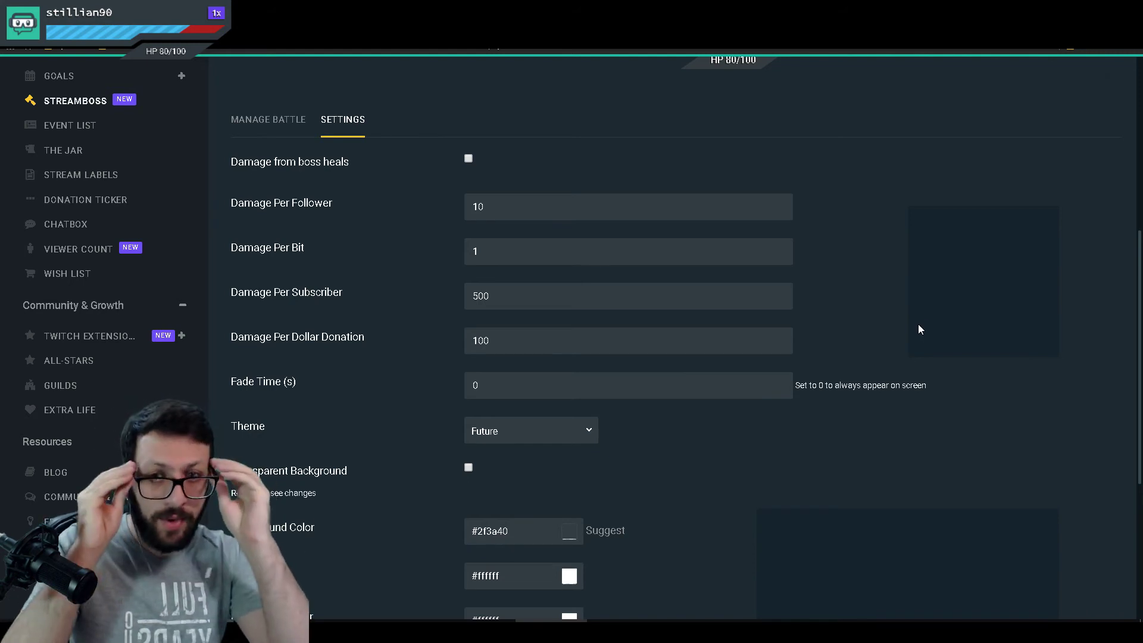
{"action": "left_click", "coordinate": [275, 134]}
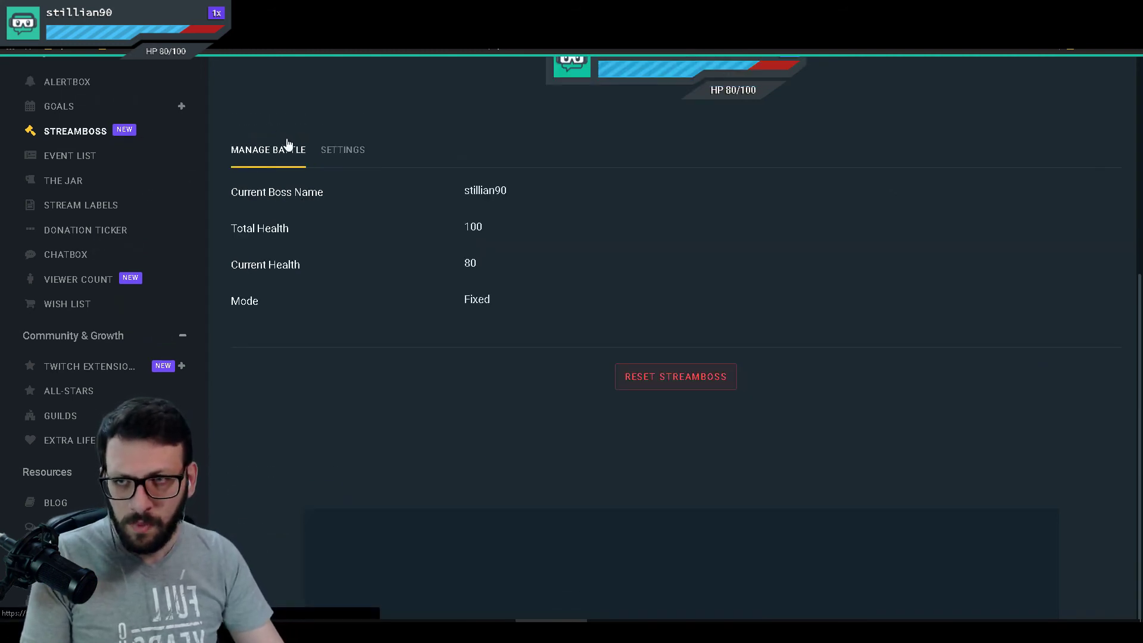
{"action": "scroll", "coordinate": [570, 277], "scroll_direction": "up", "scroll_amount": 3}
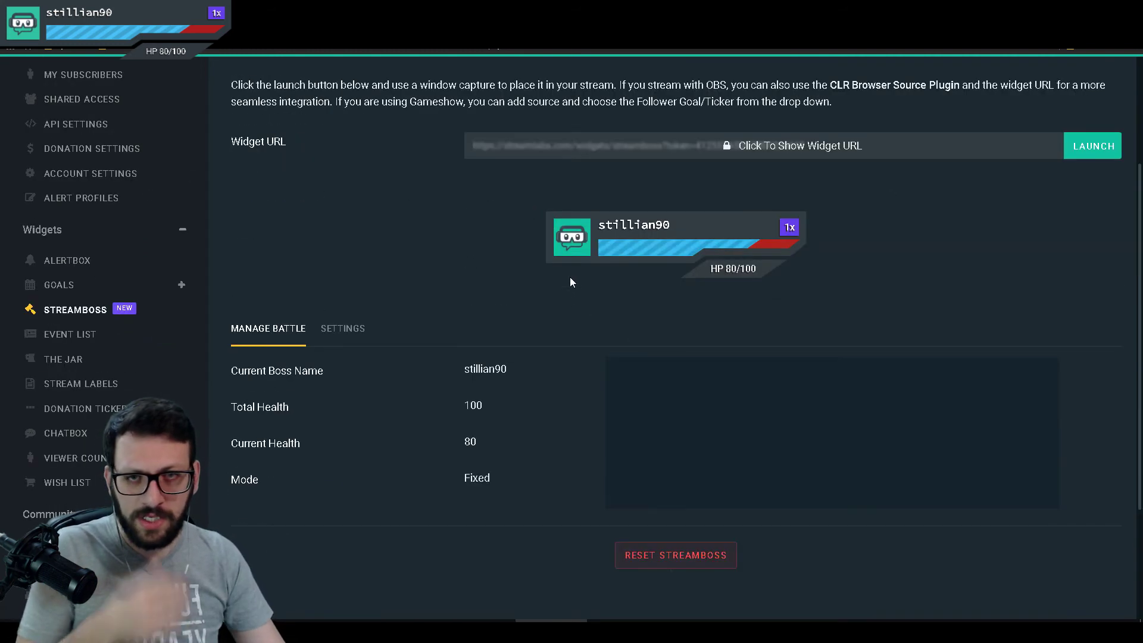
{"action": "scroll", "coordinate": [570, 283], "scroll_direction": "down", "scroll_amount": 1}
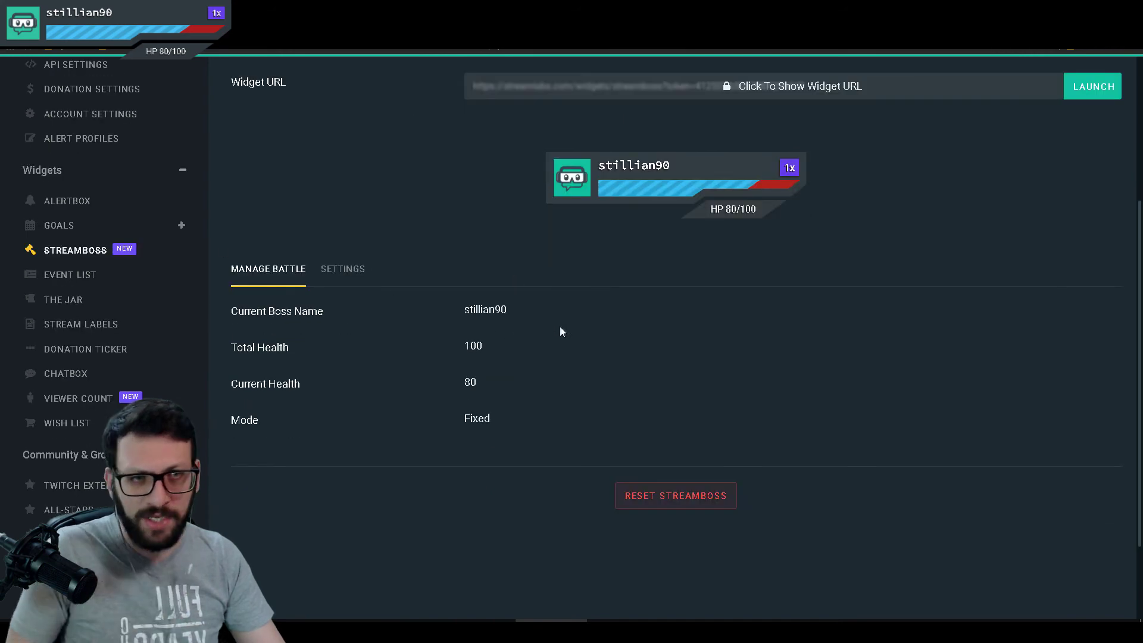
{"action": "scroll", "coordinate": [557, 329], "scroll_direction": "up", "scroll_amount": 3}
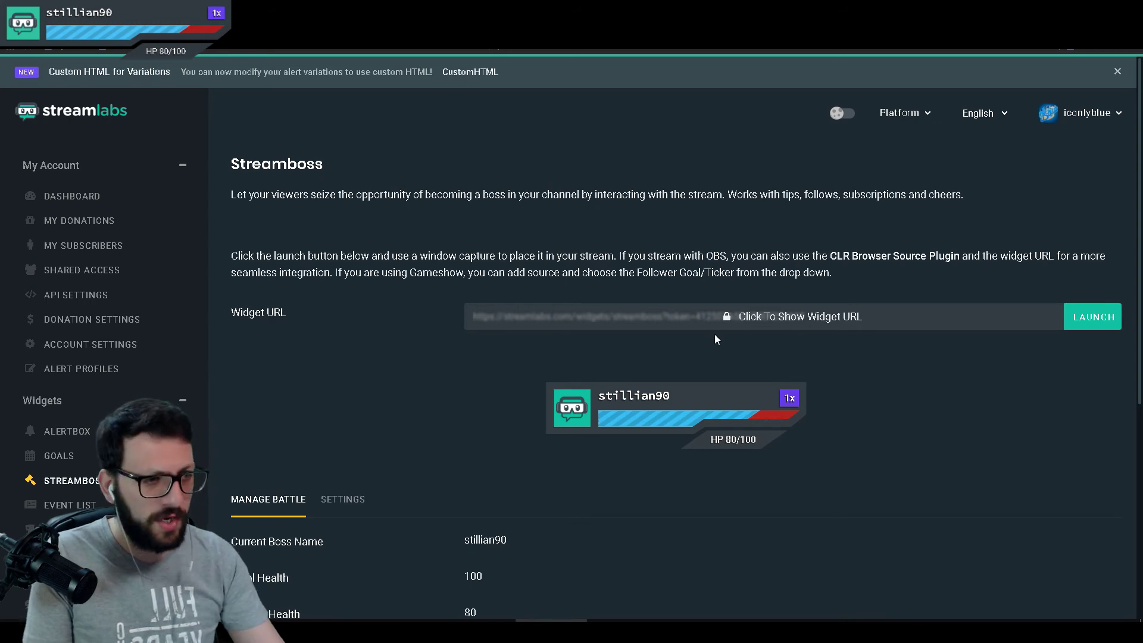
{"action": "scroll", "coordinate": [443, 269], "scroll_direction": "down", "scroll_amount": 3}
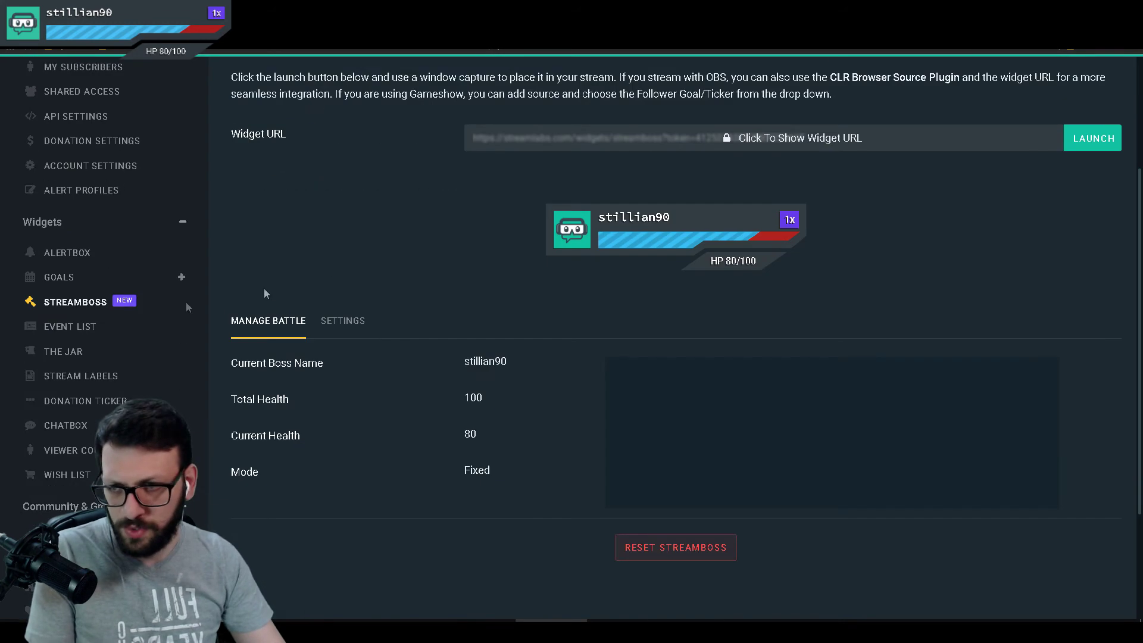
Open the Viewer Count widget and review its widget URL, enabled streams, font and color settings
{"action": "left_click", "coordinate": [82, 454]}
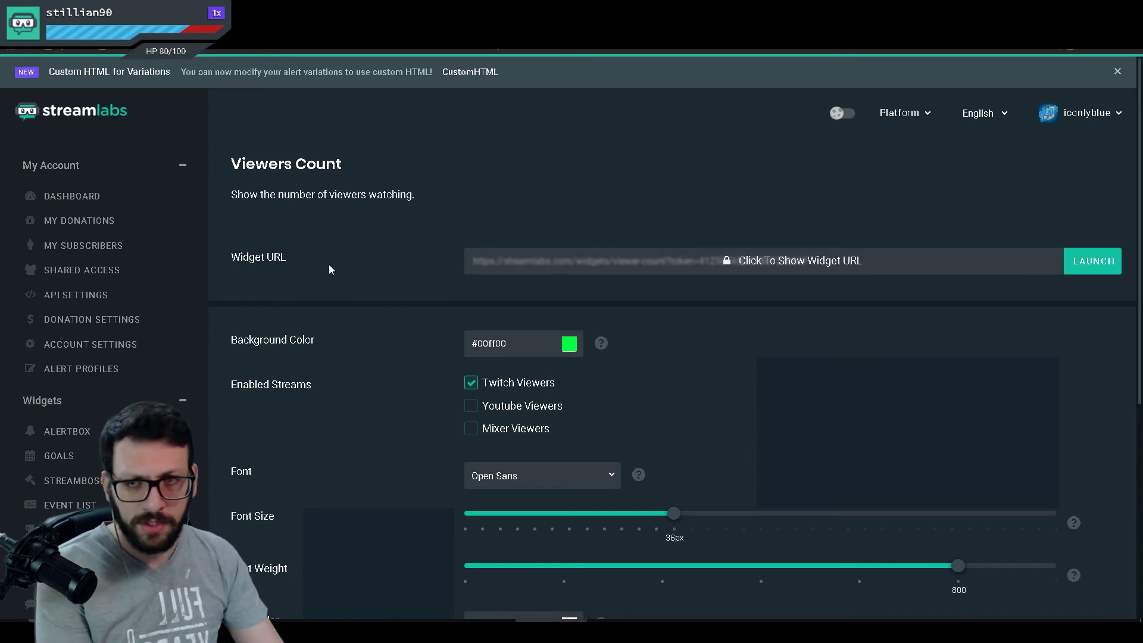
{"action": "left_click_drag", "start_coordinate": [302, 266], "coordinate": [255, 266]}
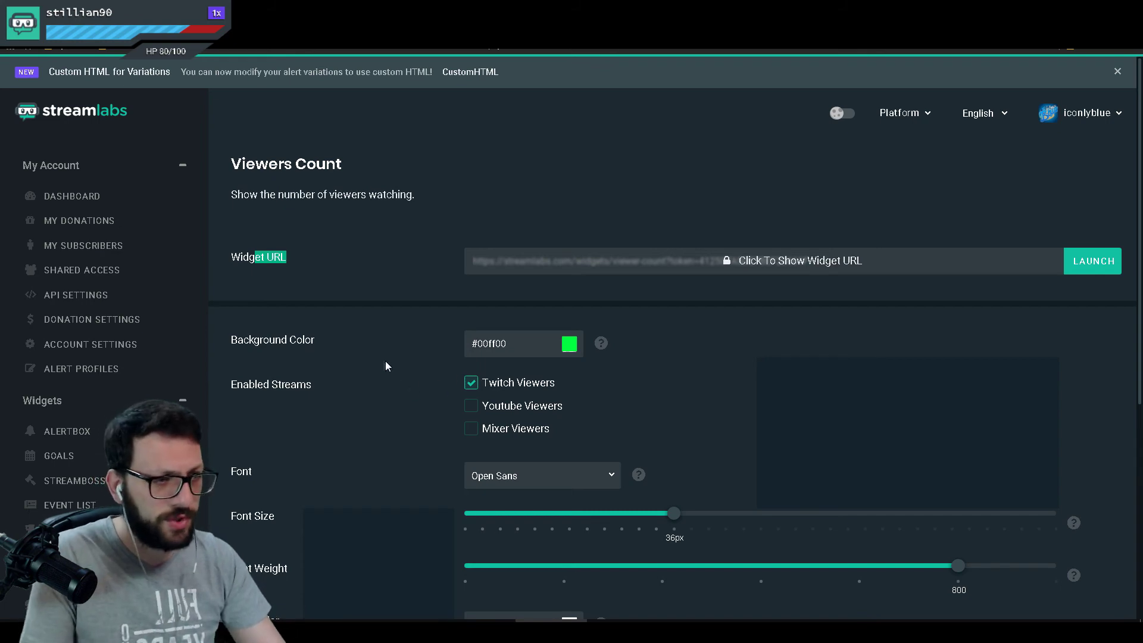
{"action": "scroll", "coordinate": [377, 357], "scroll_direction": "down", "scroll_amount": 3}
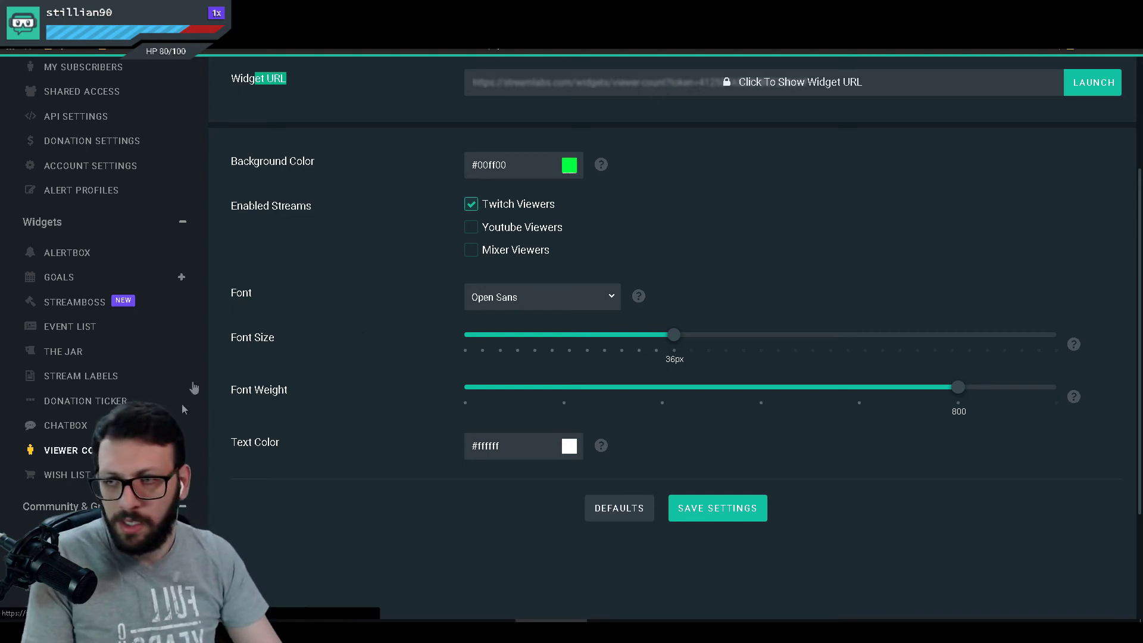
{"action": "scroll", "coordinate": [196, 381], "scroll_direction": "down", "scroll_amount": 3}
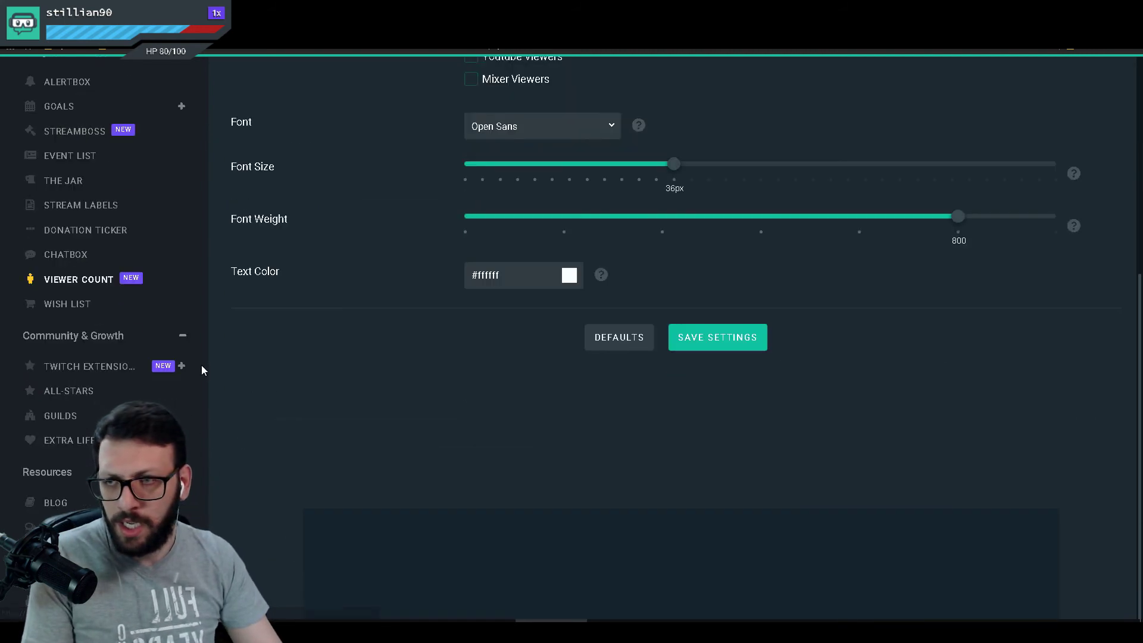
Open Overlays & Loyalty for the Twitch extension and view the custom and automated rewards
{"action": "left_click", "coordinate": [103, 372]}
{"action": "left_click", "coordinate": [125, 393]}
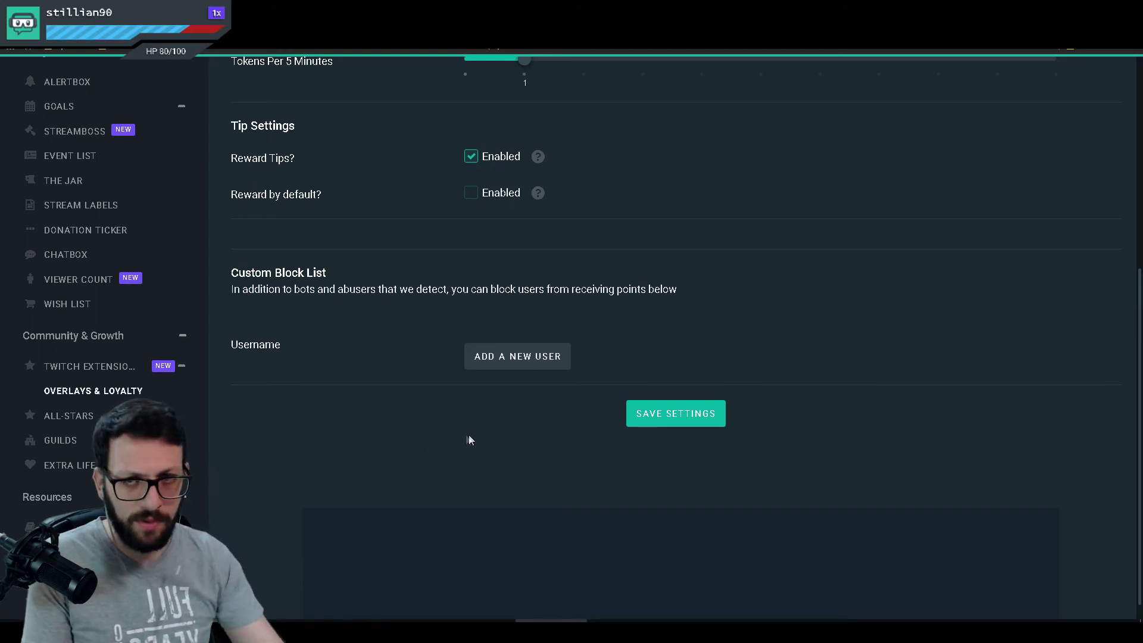
{"action": "scroll", "coordinate": [469, 440], "scroll_direction": "up", "scroll_amount": 6}
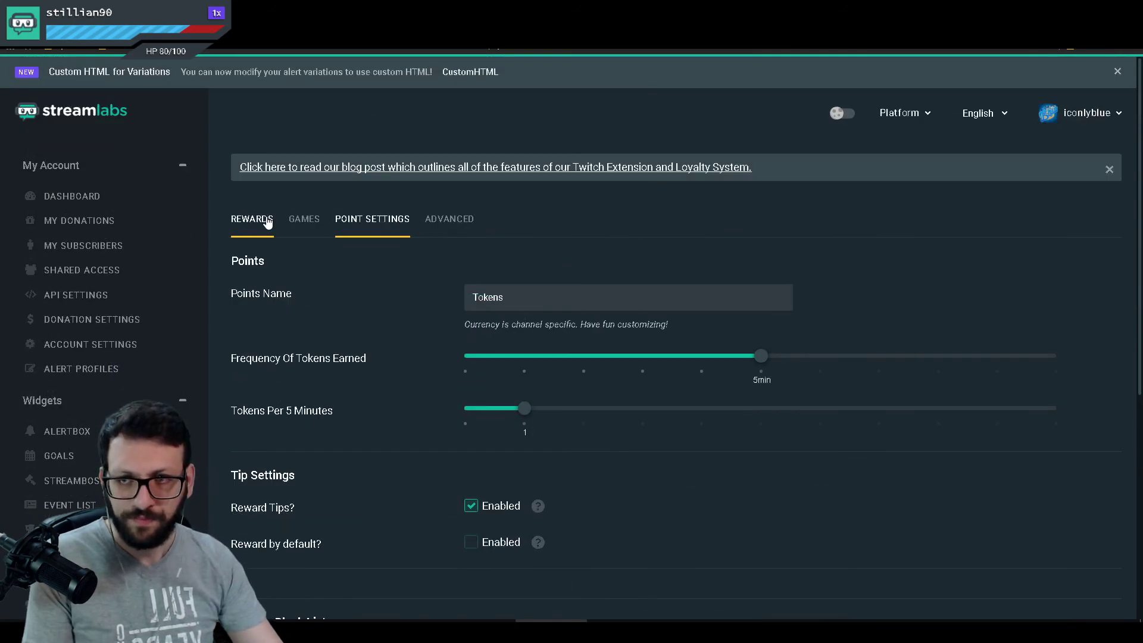
{"action": "left_click", "coordinate": [266, 220]}
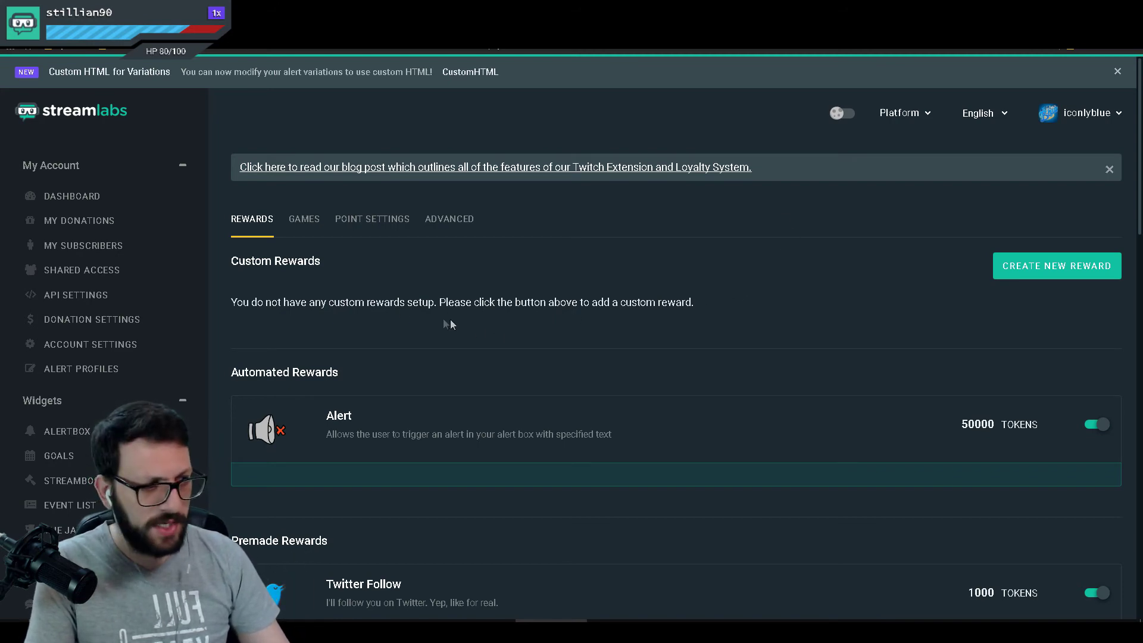
{"action": "scroll", "coordinate": [385, 276], "scroll_direction": "down", "scroll_amount": 1}
{"action": "left_click_drag", "start_coordinate": [223, 312], "coordinate": [383, 322]}
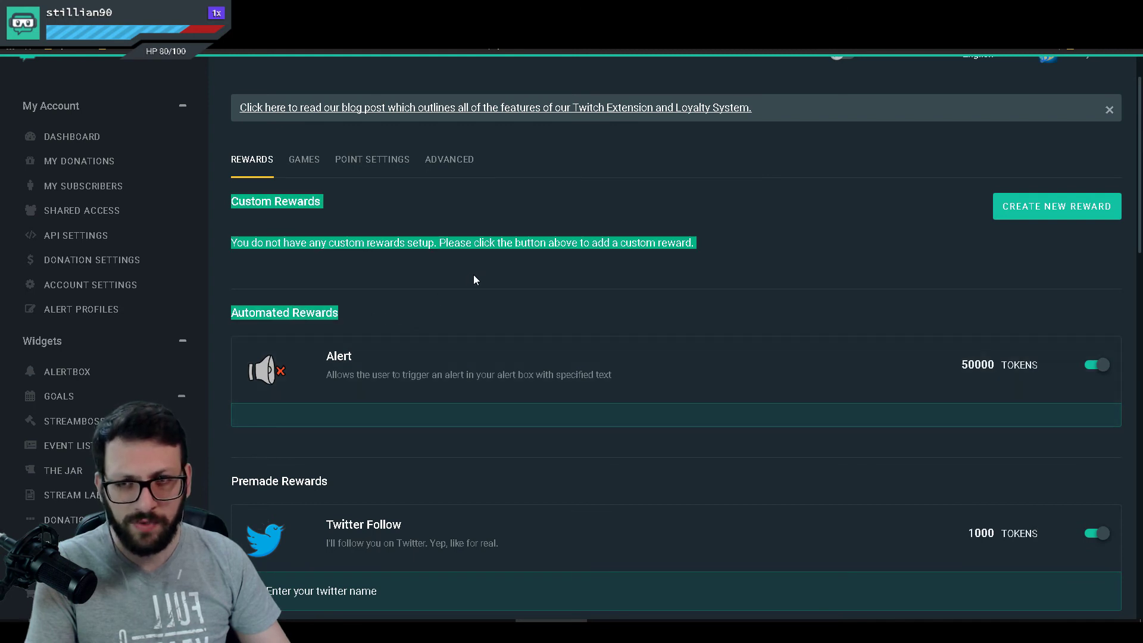
{"action": "left_click", "coordinate": [1034, 242]}
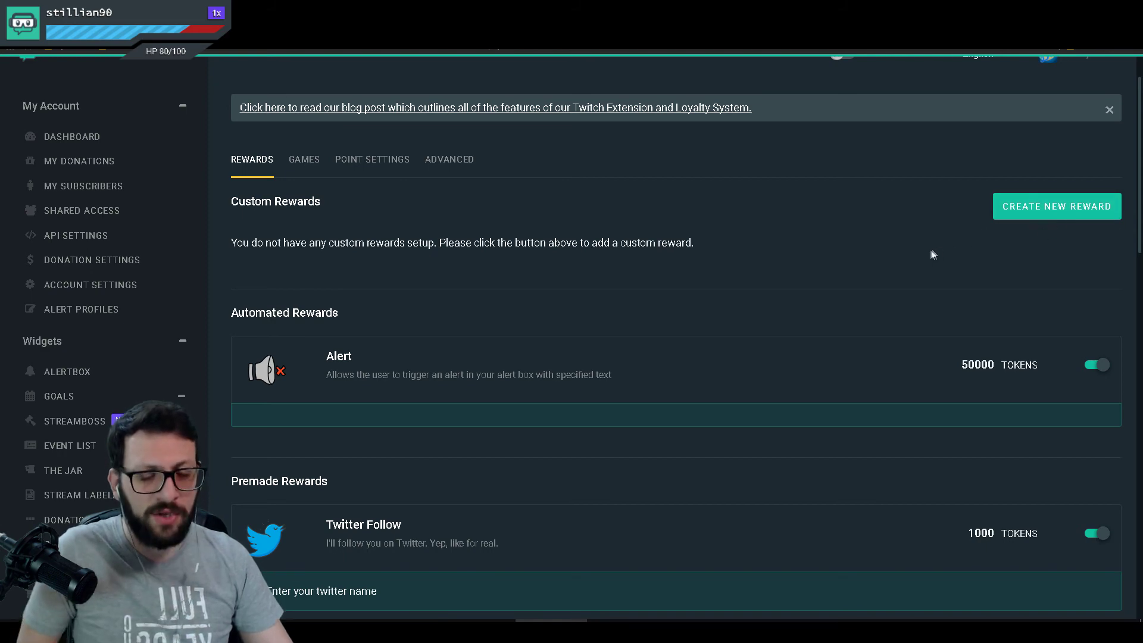
Look through the premade loyalty rewards, their token prices and which ones are enabled
{"action": "scroll", "coordinate": [672, 268], "scroll_direction": "down", "scroll_amount": 8}
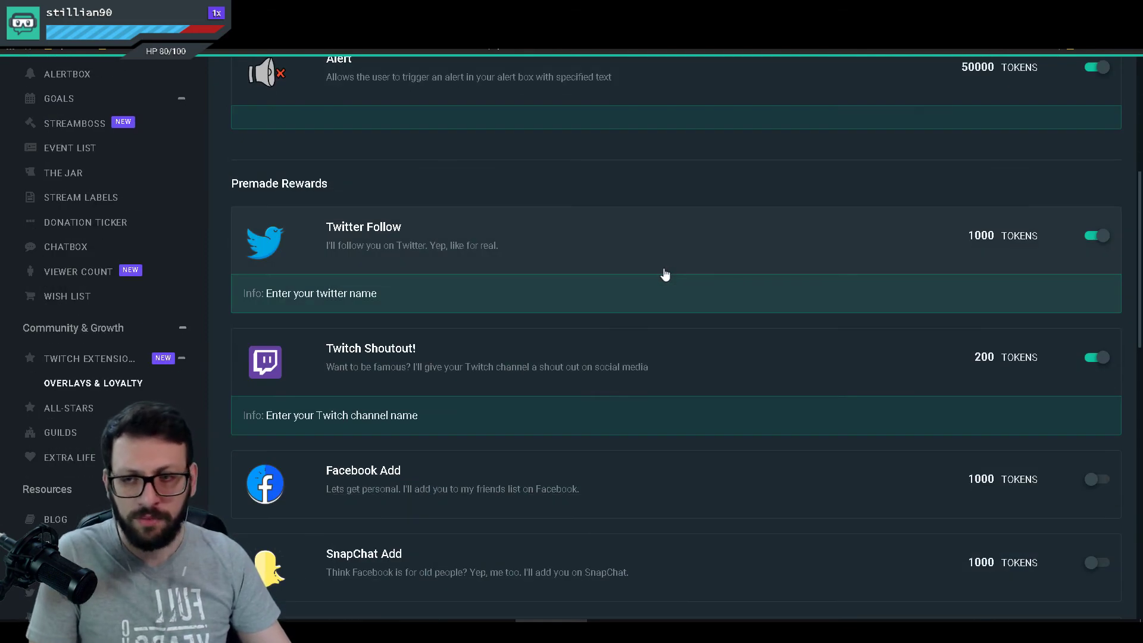
{"action": "scroll", "coordinate": [666, 274], "scroll_direction": "down", "scroll_amount": 2}
{"action": "scroll", "coordinate": [774, 353], "scroll_direction": "down", "scroll_amount": 4}
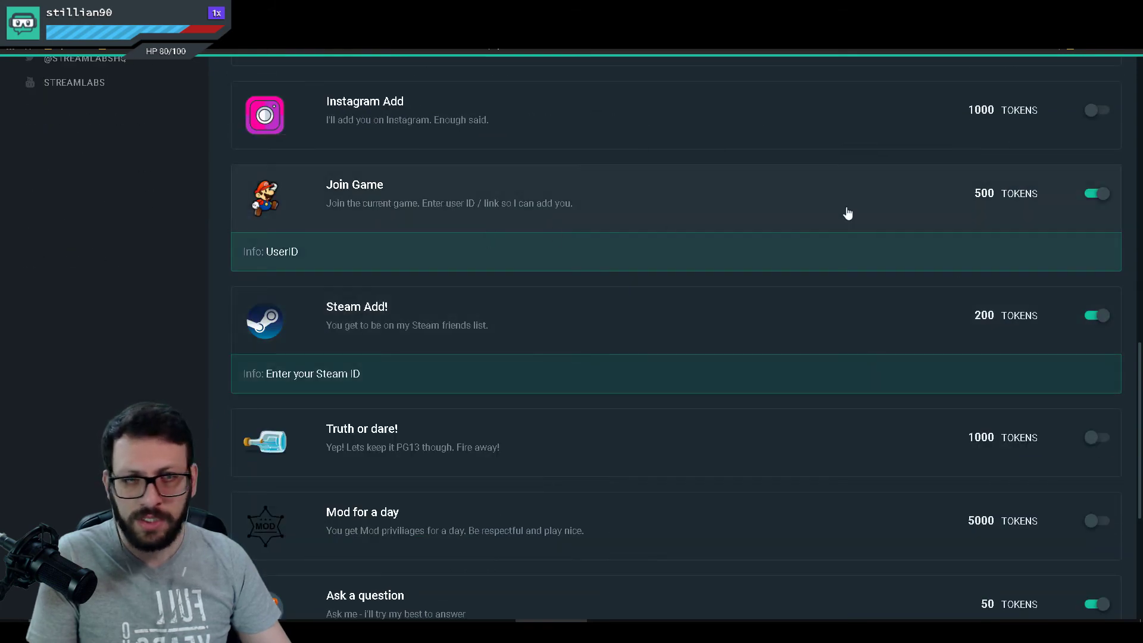
{"action": "scroll", "coordinate": [661, 370], "scroll_direction": "down", "scroll_amount": 5}
{"action": "scroll", "coordinate": [625, 347], "scroll_direction": "up", "scroll_amount": 6}
{"action": "scroll", "coordinate": [601, 347], "scroll_direction": "up", "scroll_amount": 12}
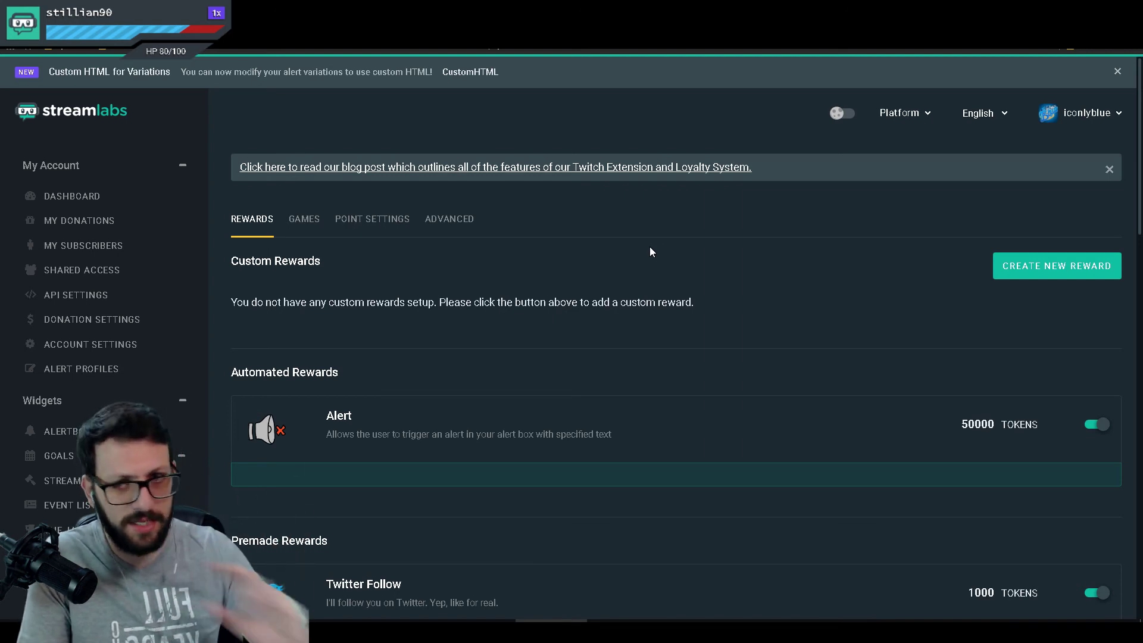
Open the loyalty Games settings and review the Chests reward, drop frequency, viewer percentage and duration
{"action": "left_click", "coordinate": [295, 228]}
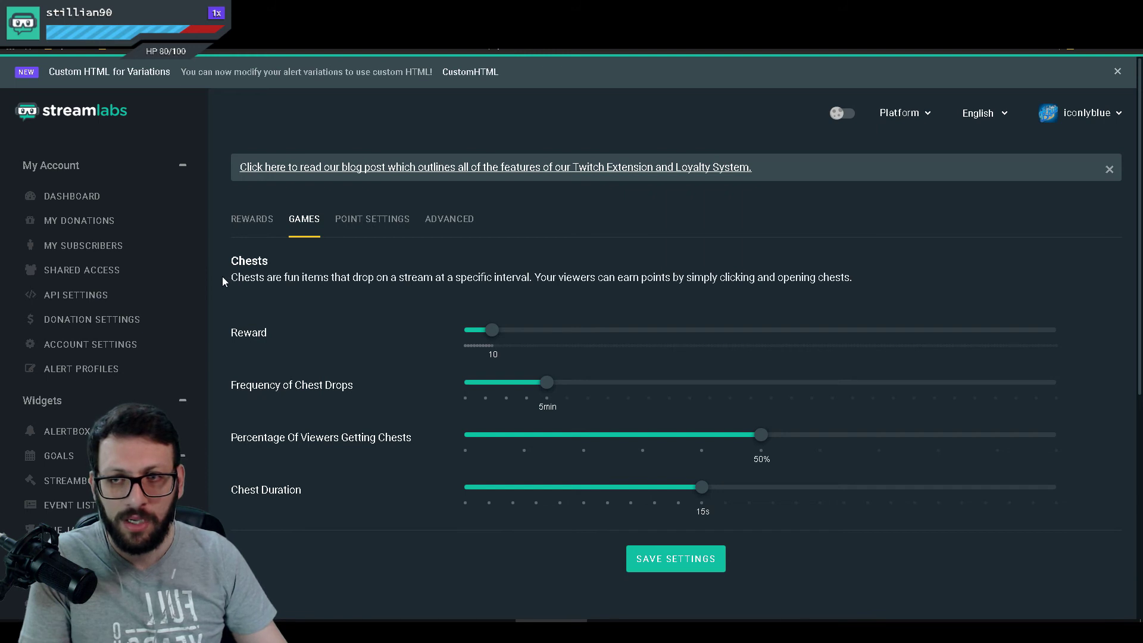
{"action": "left_click_drag", "start_coordinate": [230, 260], "coordinate": [275, 286]}
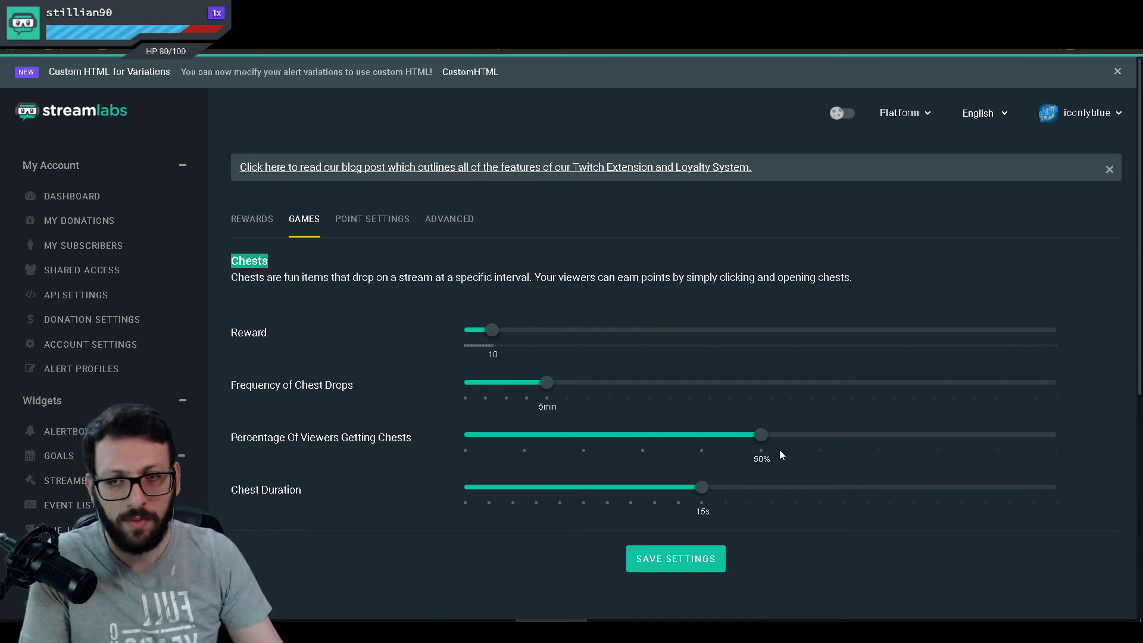
{"action": "scroll", "coordinate": [770, 447], "scroll_direction": "down", "scroll_amount": 2}
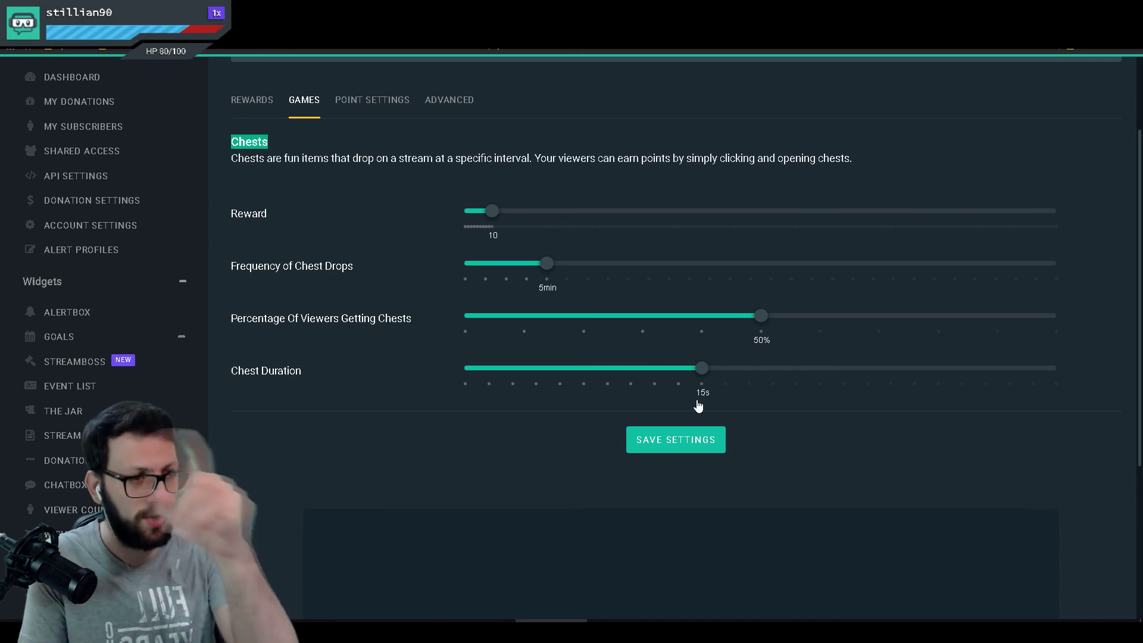
{"action": "scroll", "coordinate": [502, 393], "scroll_direction": "down", "scroll_amount": 4}
{"action": "scroll", "coordinate": [502, 394], "scroll_direction": "up", "scroll_amount": 6}
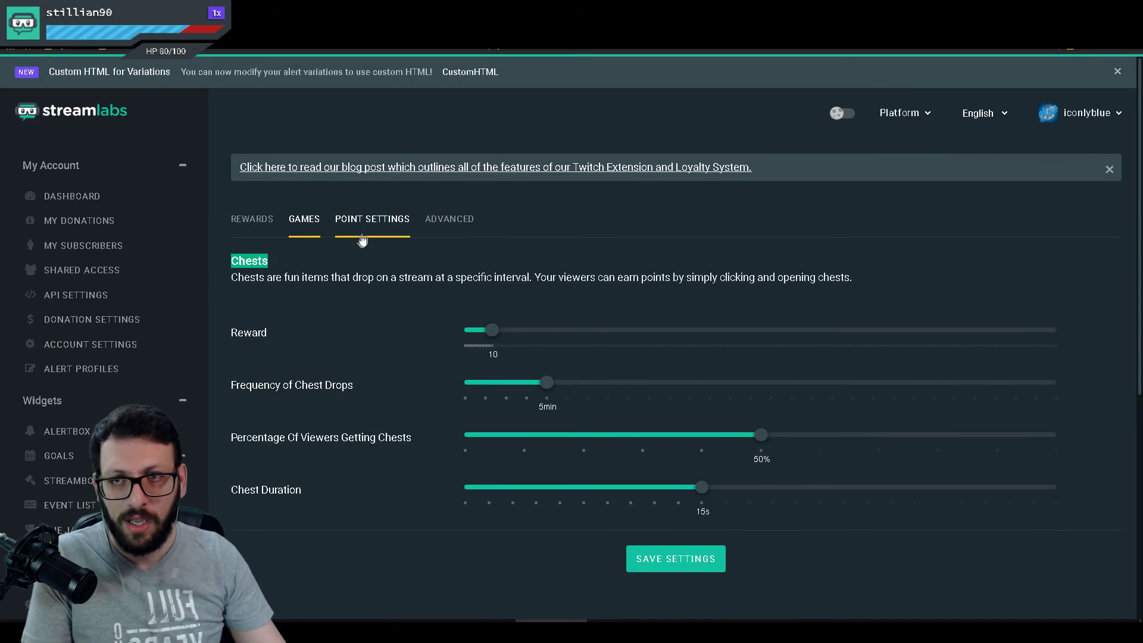
Open the loyalty Point Settings and review the points name, token earning rates, tip settings and Custom Block List
{"action": "left_click", "coordinate": [394, 233]}
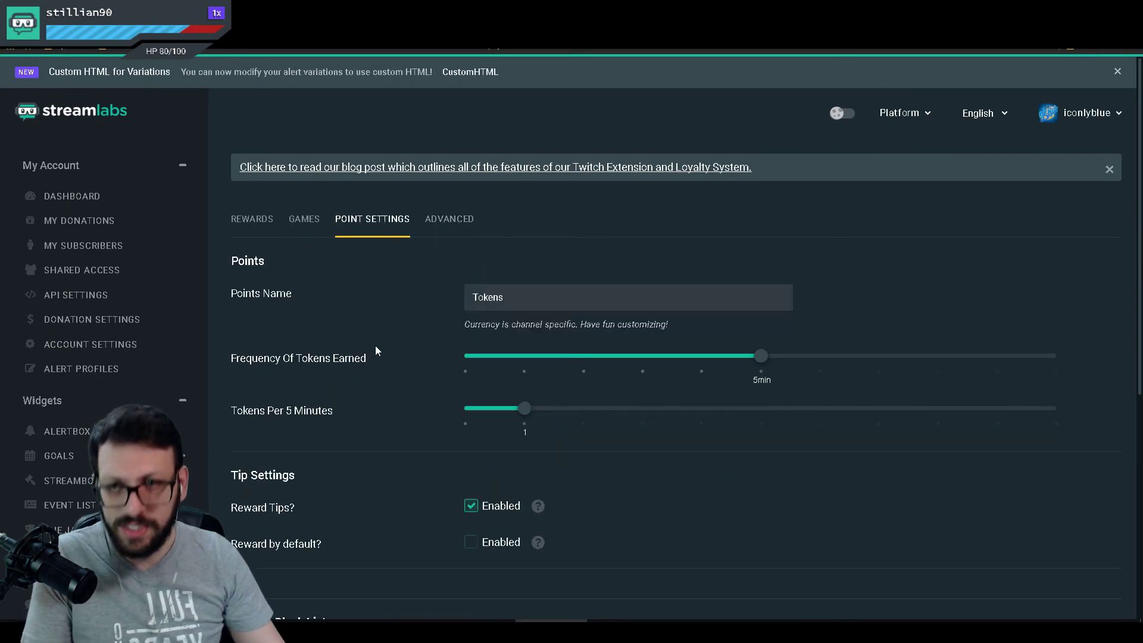
{"action": "left_click_drag", "start_coordinate": [515, 299], "coordinate": [423, 306]}
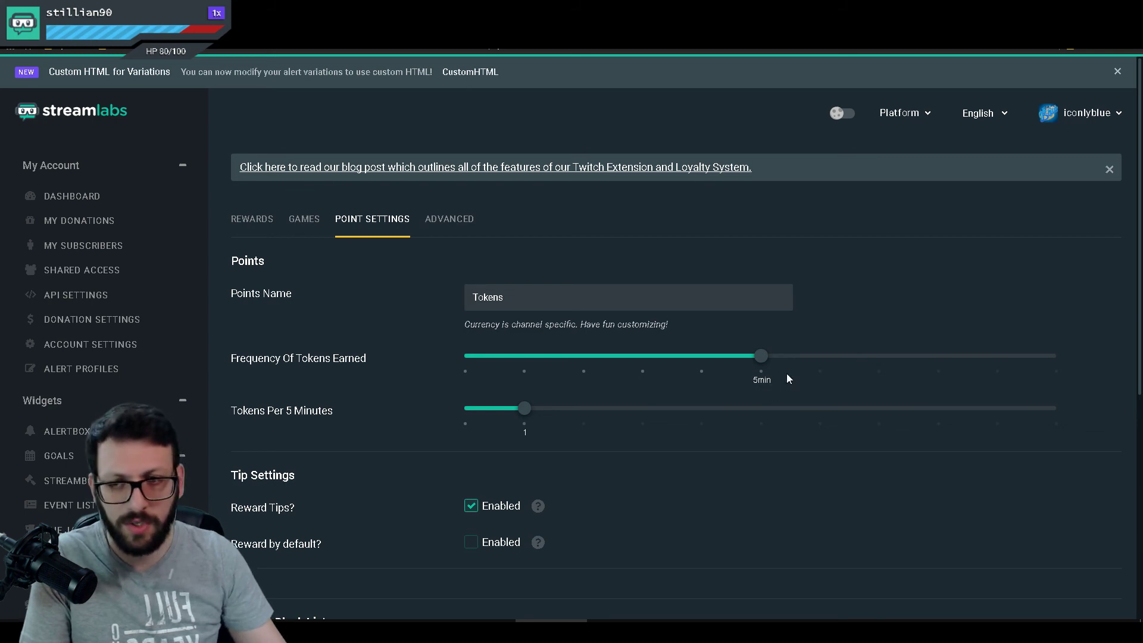
{"action": "scroll", "coordinate": [780, 381], "scroll_direction": "down", "scroll_amount": 3}
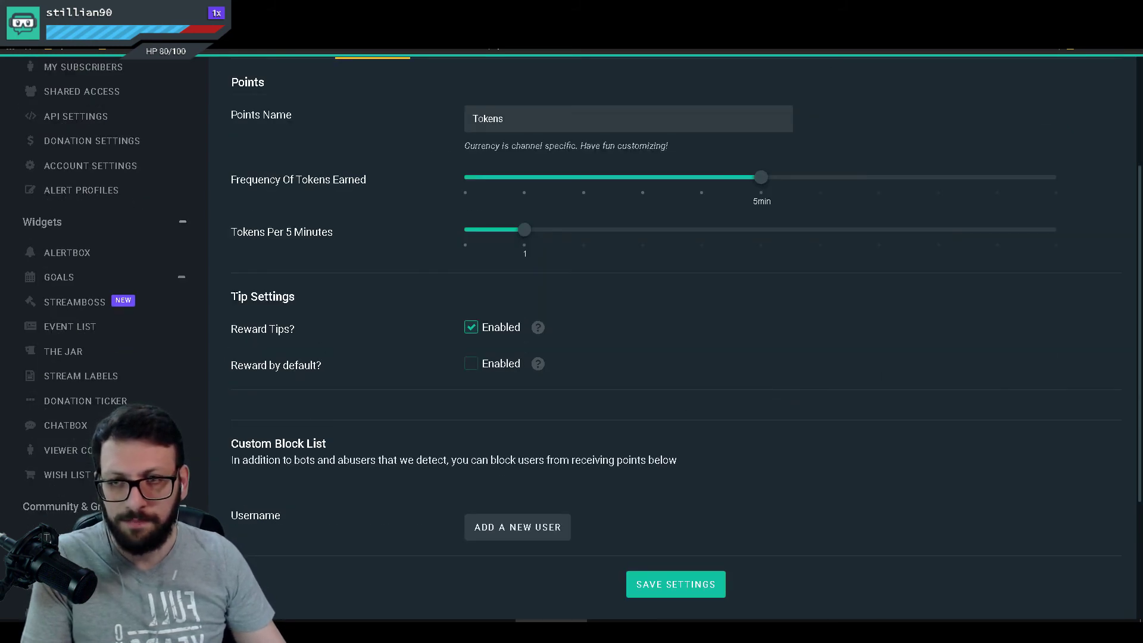
{"action": "scroll", "coordinate": [560, 455], "scroll_direction": "down", "scroll_amount": 3}
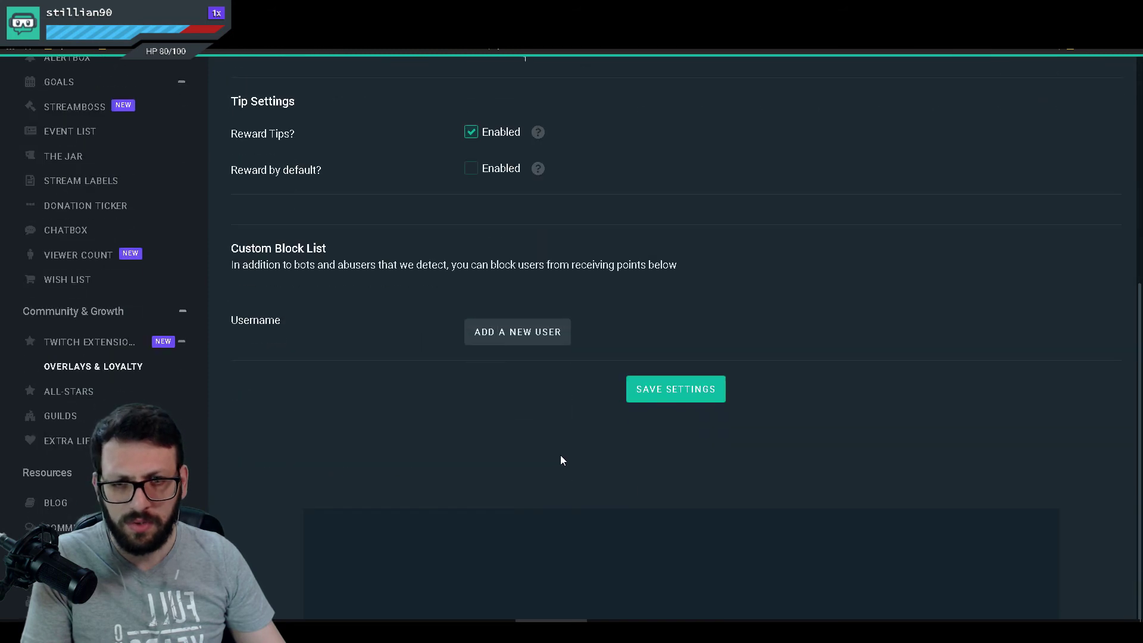
{"action": "scroll", "coordinate": [572, 334], "scroll_direction": "up", "scroll_amount": 3}
{"action": "scroll", "coordinate": [565, 393], "scroll_direction": "up", "scroll_amount": 1}
{"action": "scroll", "coordinate": [482, 393], "scroll_direction": "down", "scroll_amount": 3}
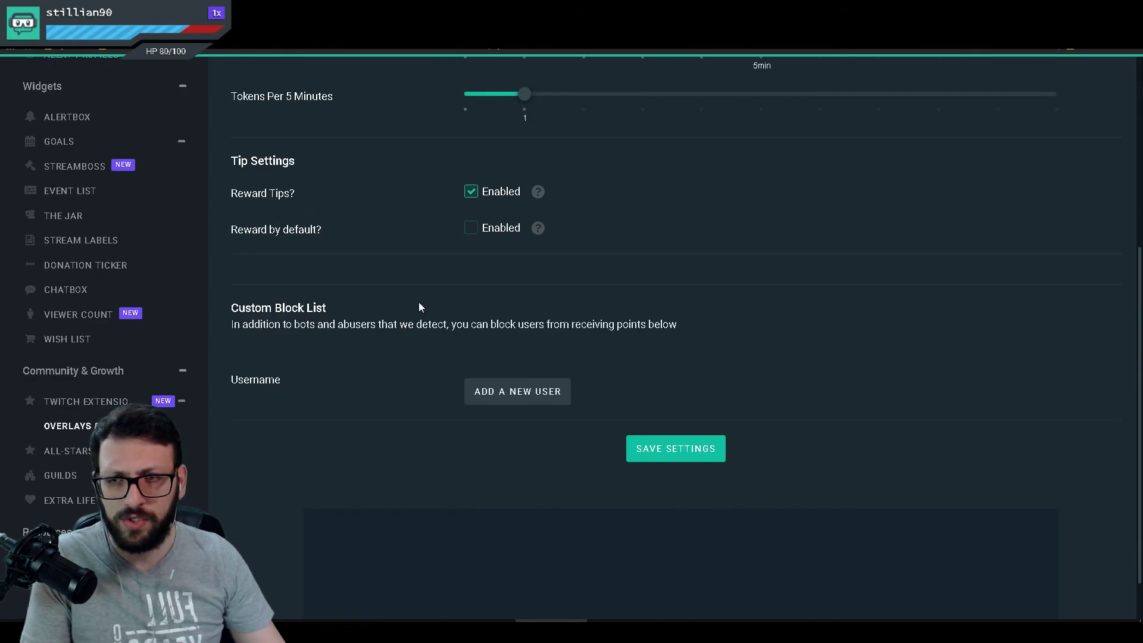
Read the help explanation for the Reward by default option in the Tip Settings
{"action": "left_click_drag", "start_coordinate": [337, 232], "coordinate": [232, 232]}
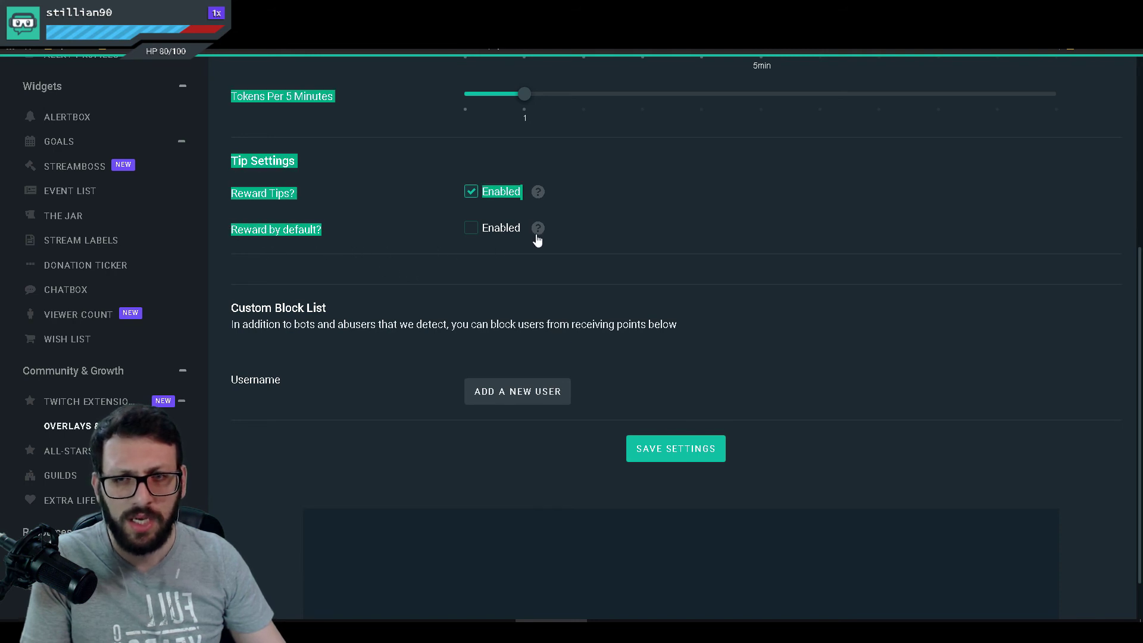
{"action": "mouse_move", "coordinate": [537, 239]}
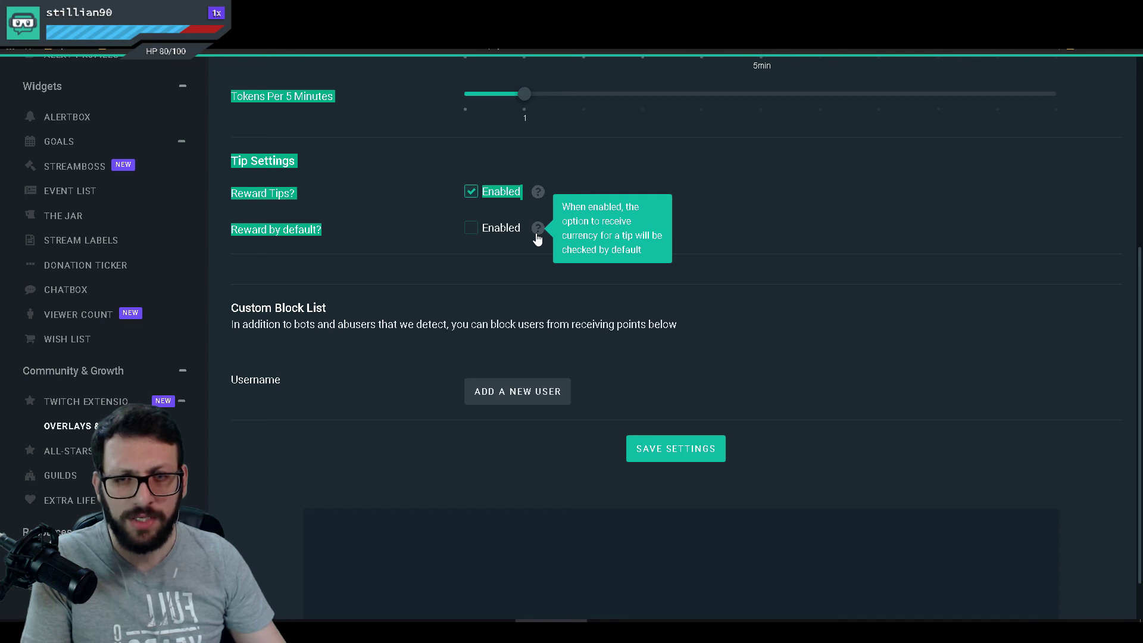
{"action": "left_click_drag", "start_coordinate": [268, 232], "coordinate": [232, 232]}
{"action": "left_click_drag", "start_coordinate": [317, 236], "coordinate": [320, 233]}
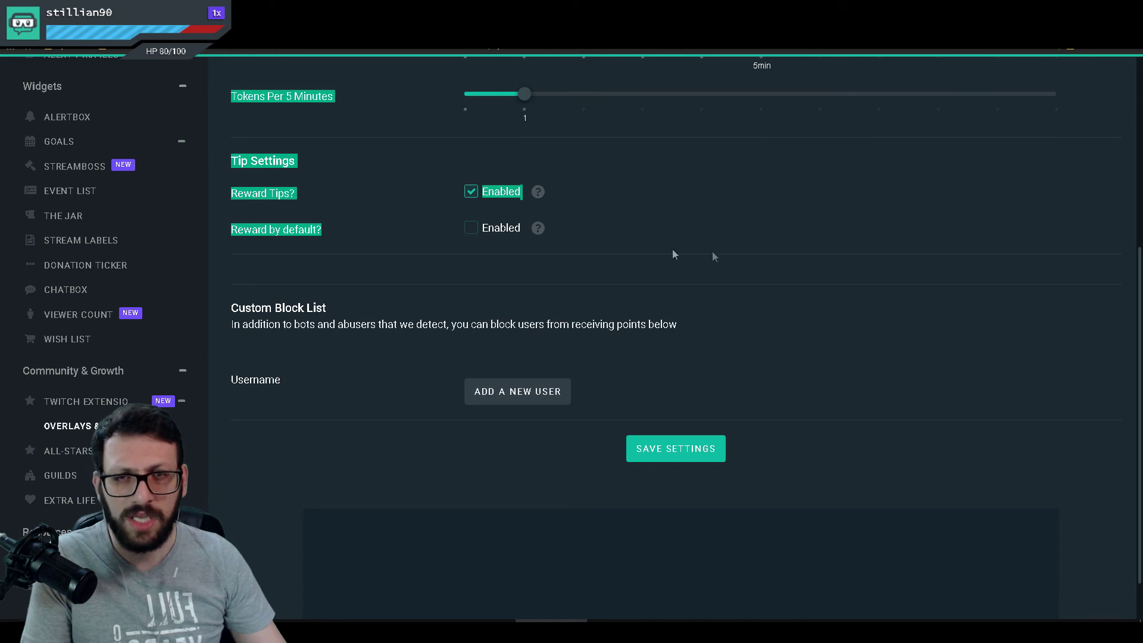
{"action": "scroll", "coordinate": [673, 254], "scroll_direction": "up", "scroll_amount": 5}
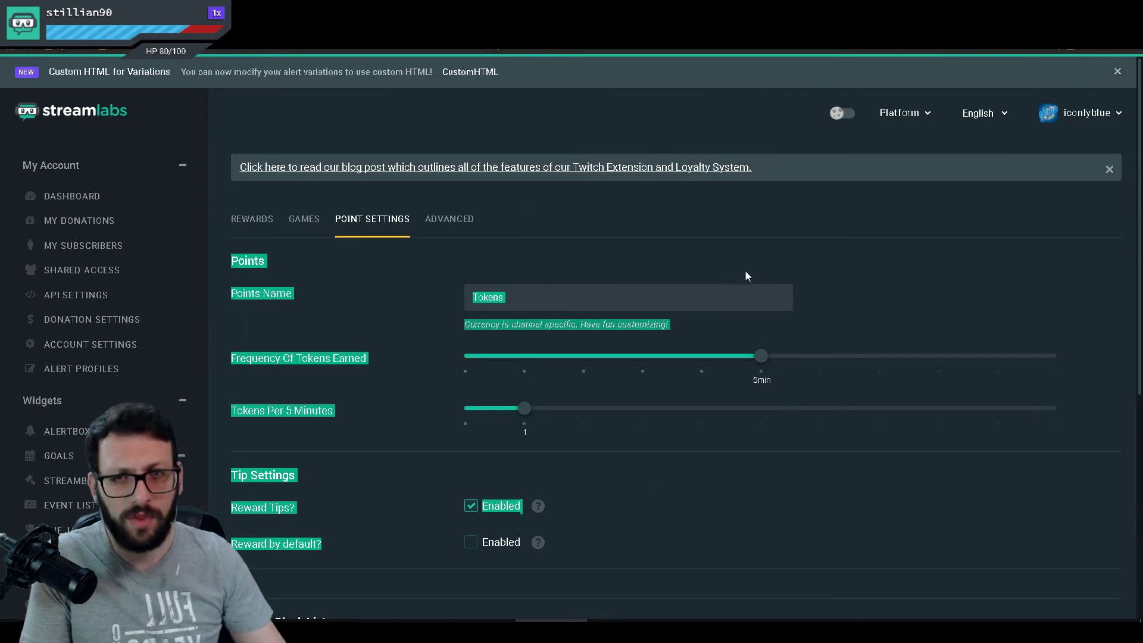
Open the Advanced loyalty settings and review the options for resetting onboarding and points
{"action": "left_click", "coordinate": [449, 221]}
{"action": "scroll", "coordinate": [633, 310], "scroll_direction": "down", "scroll_amount": 1}
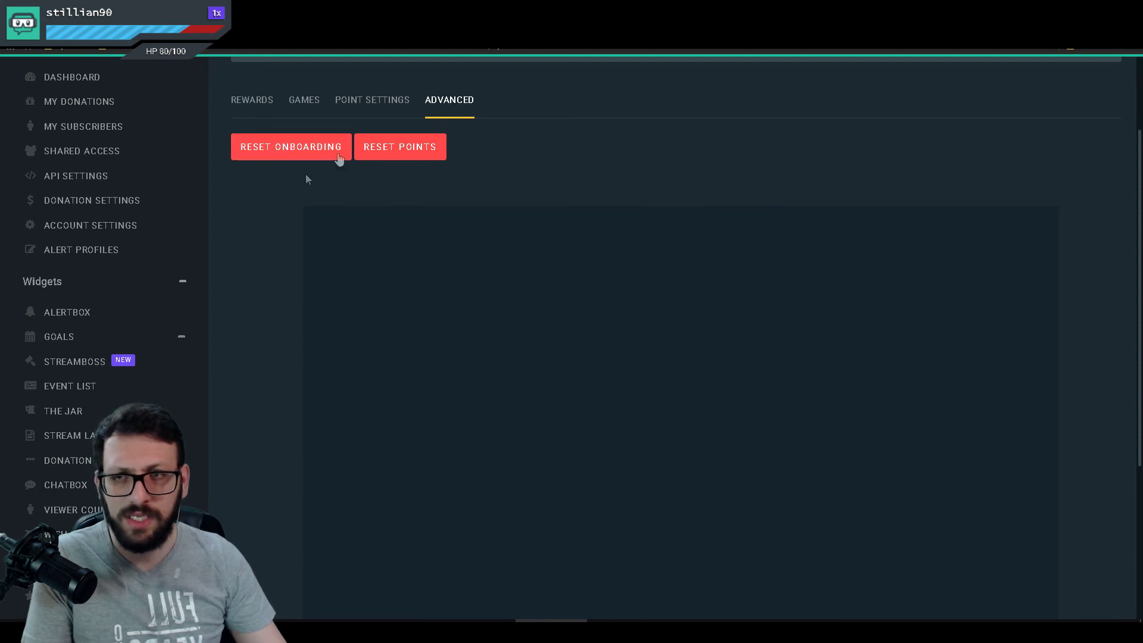
{"action": "scroll", "coordinate": [513, 328], "scroll_direction": "up", "scroll_amount": 2}
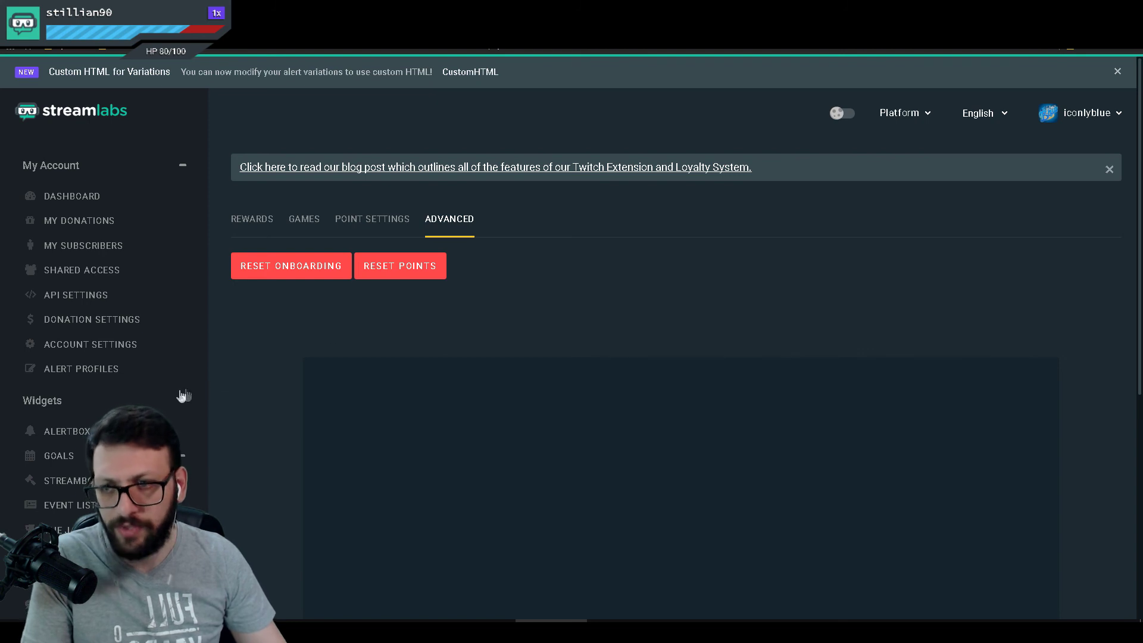
{"action": "scroll", "coordinate": [112, 402], "scroll_direction": "down", "scroll_amount": 5}
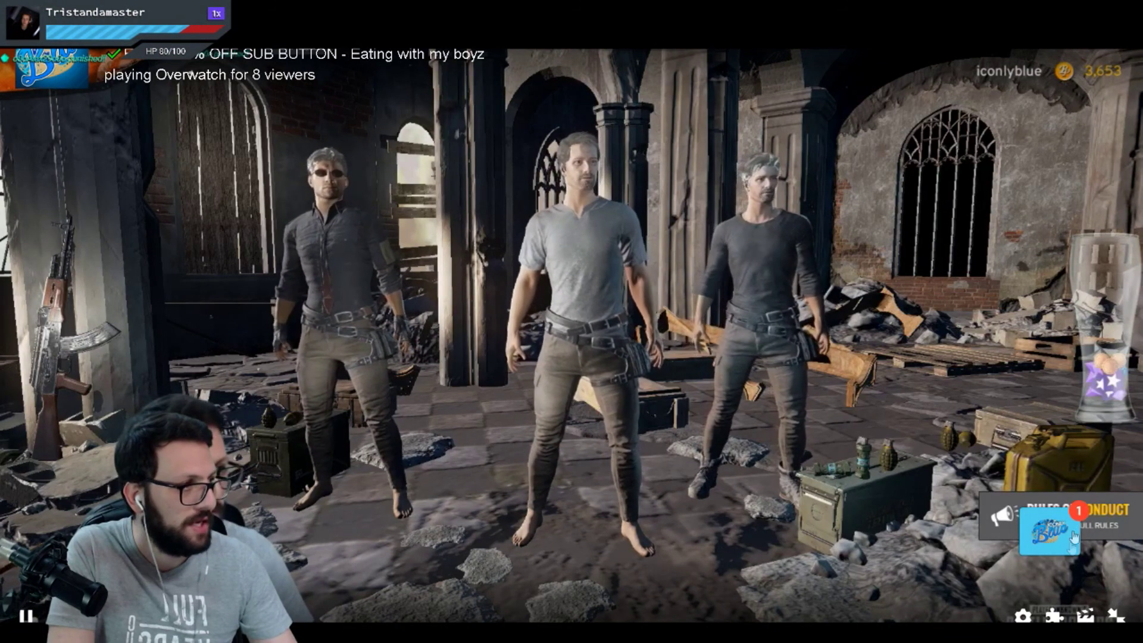
Switch to the full-screen Twitch stream, open the loyalty extension's menu and examine its viewer options and token balance
{"action": "left_click", "coordinate": [1050, 539]}
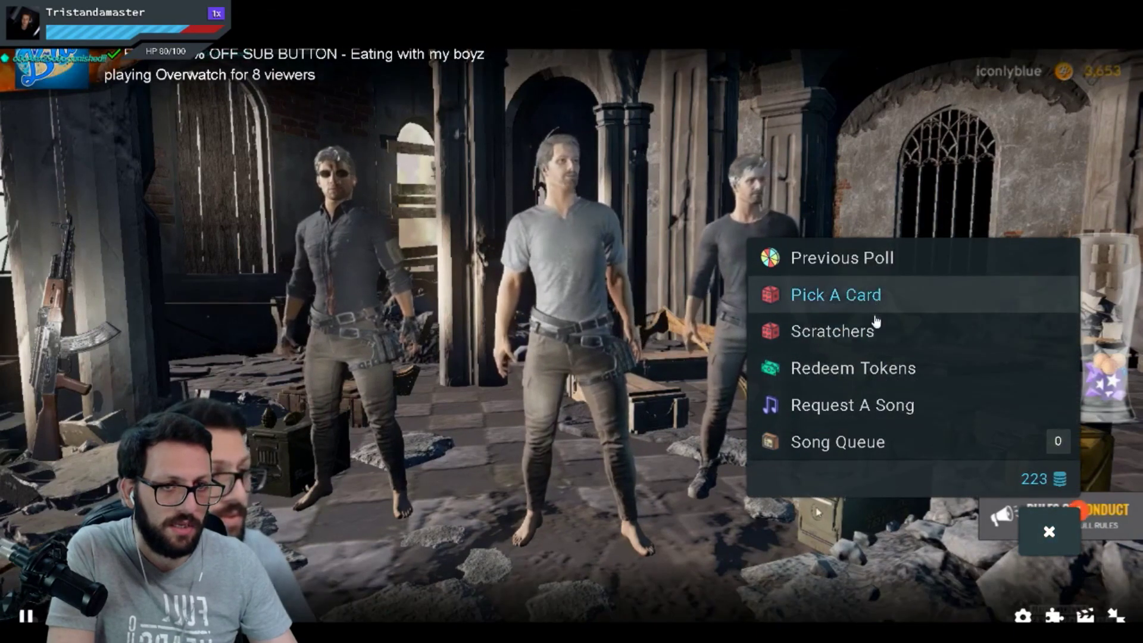
{"action": "mouse_move", "coordinate": [1059, 484]}
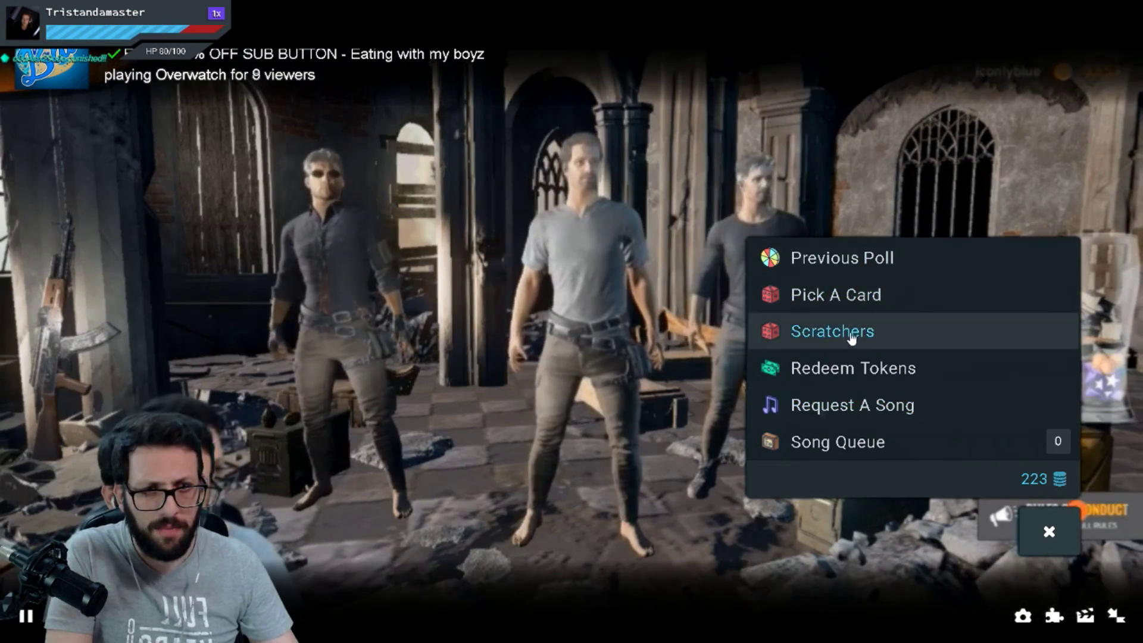
{"action": "mouse_move", "coordinate": [1052, 482]}
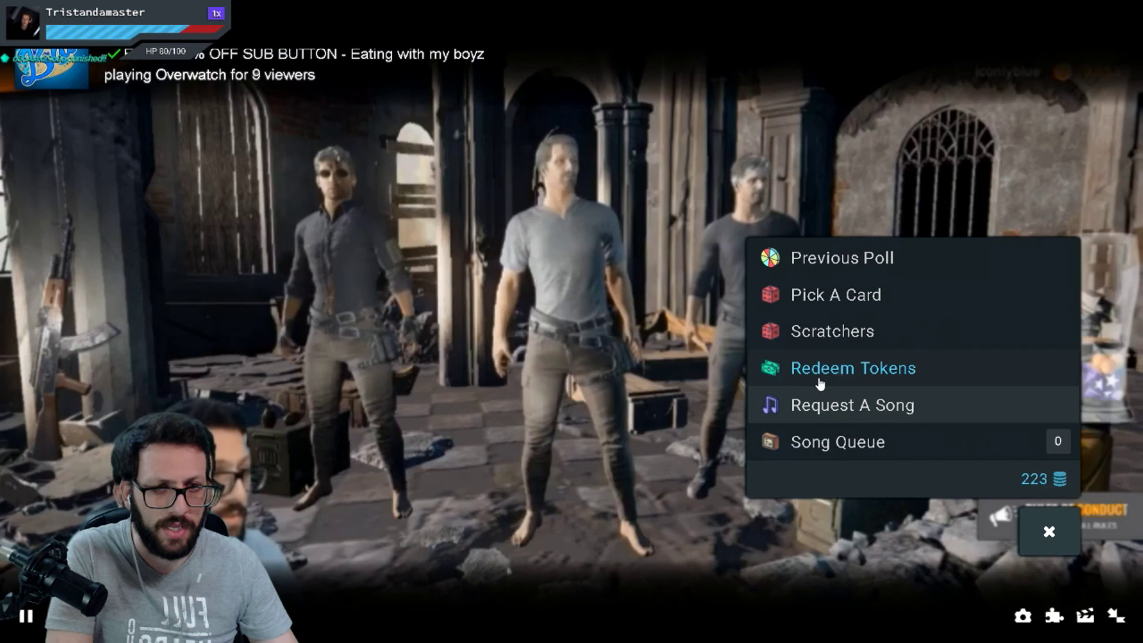
Review the Previous Poll in the extension's menu and leave the stream's full-screen view
{"action": "left_click", "coordinate": [820, 384]}
{"action": "left_click", "coordinate": [822, 266]}
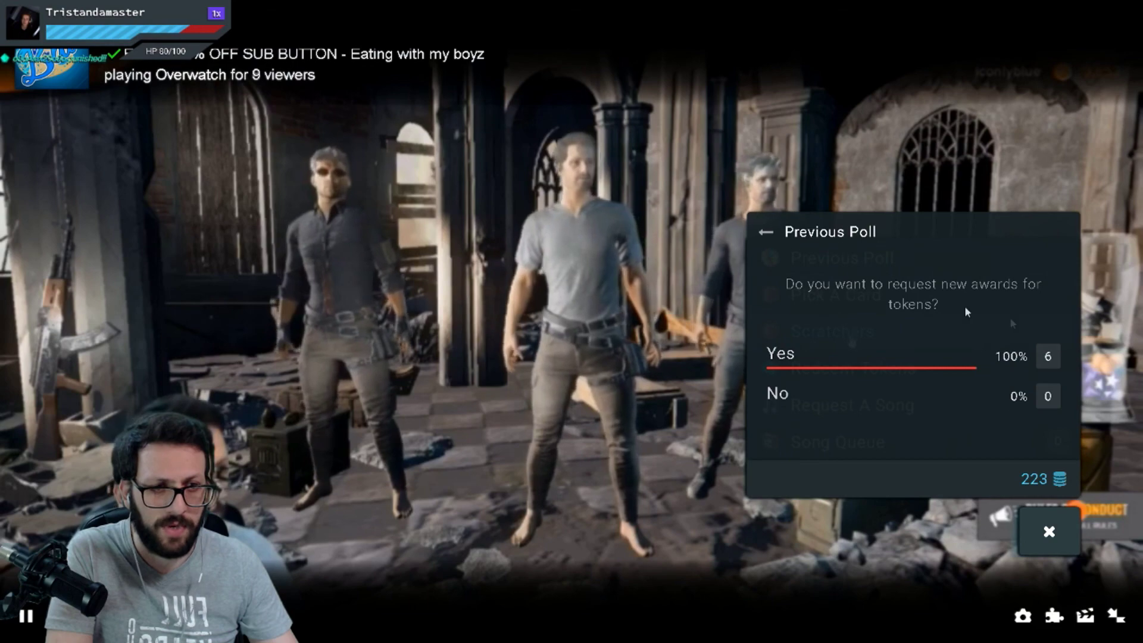
{"action": "left_click", "coordinate": [779, 244]}
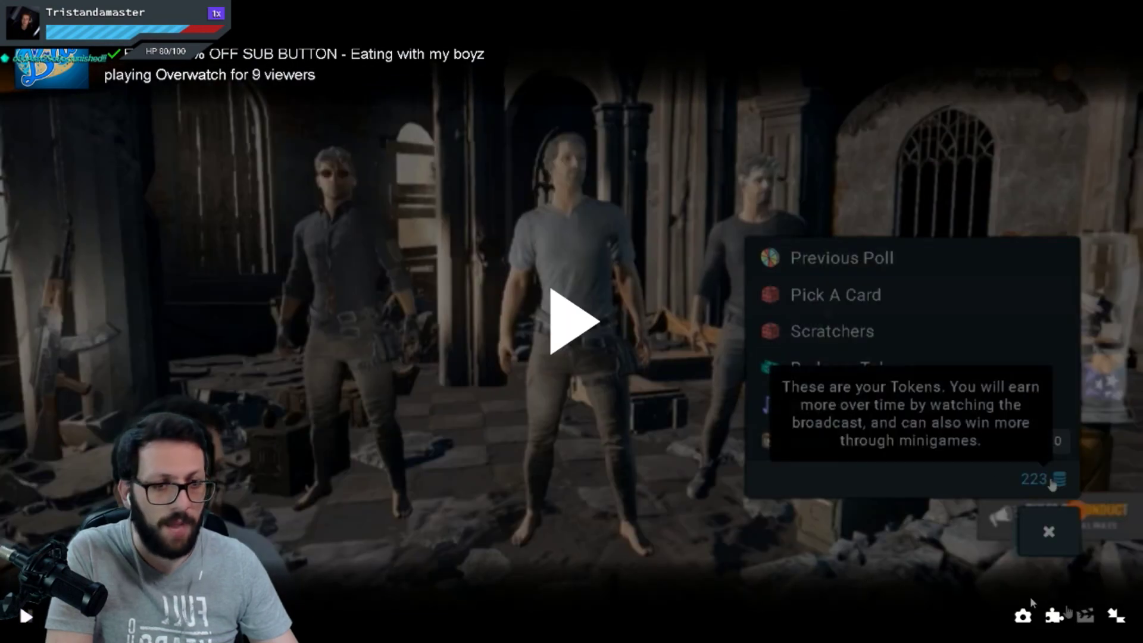
{"action": "left_click", "coordinate": [1116, 615]}
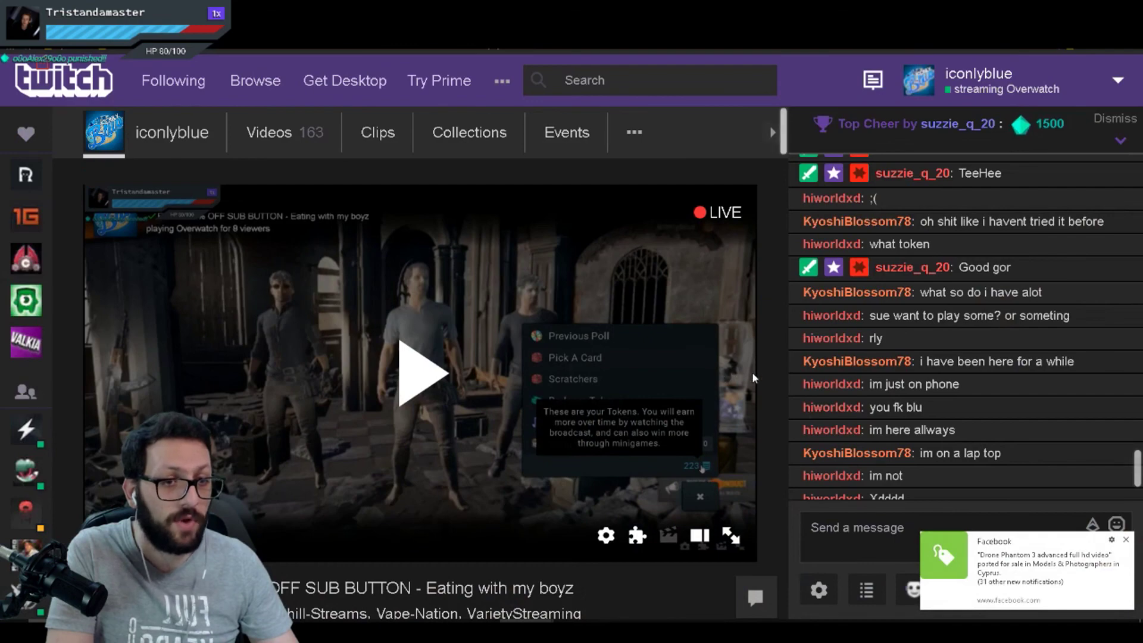